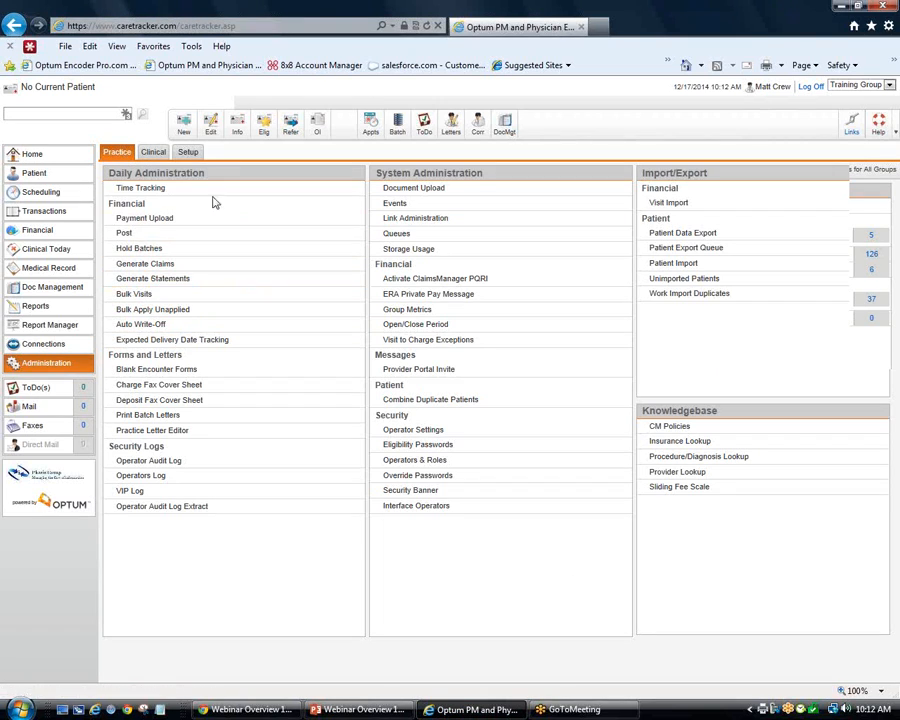
Open Encounter Form Maintenance from the financial section of the practice's administration setup
left_click(190, 154)
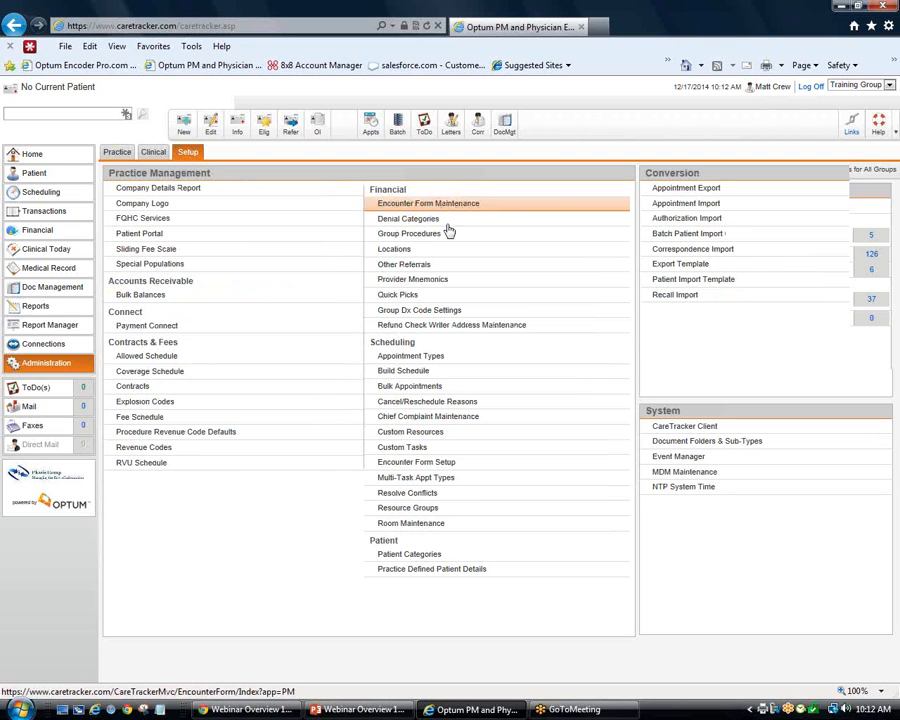
left_click(33, 155)
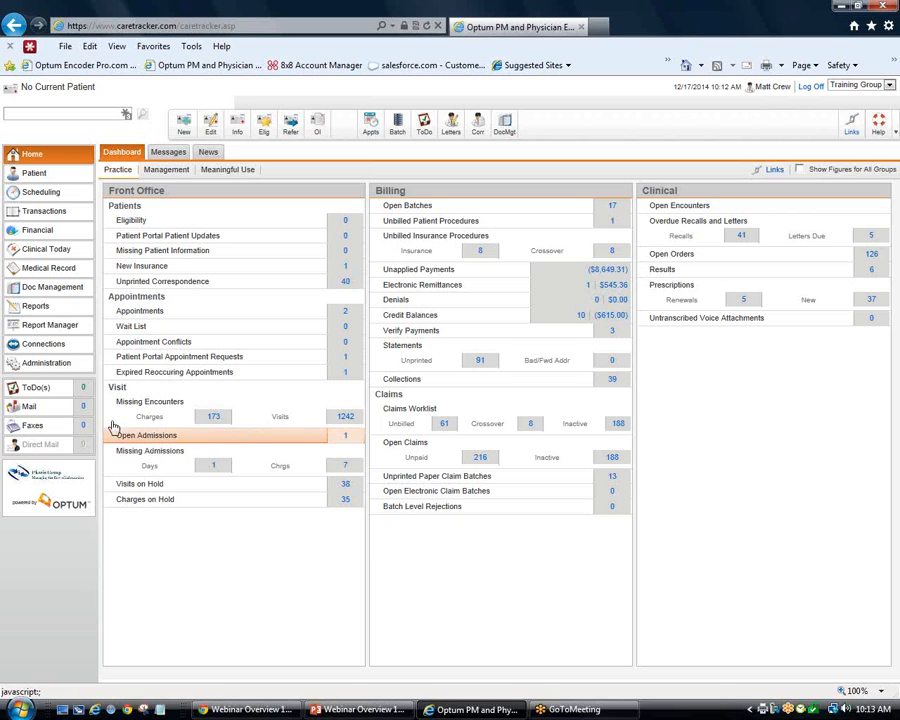
left_click(33, 364)
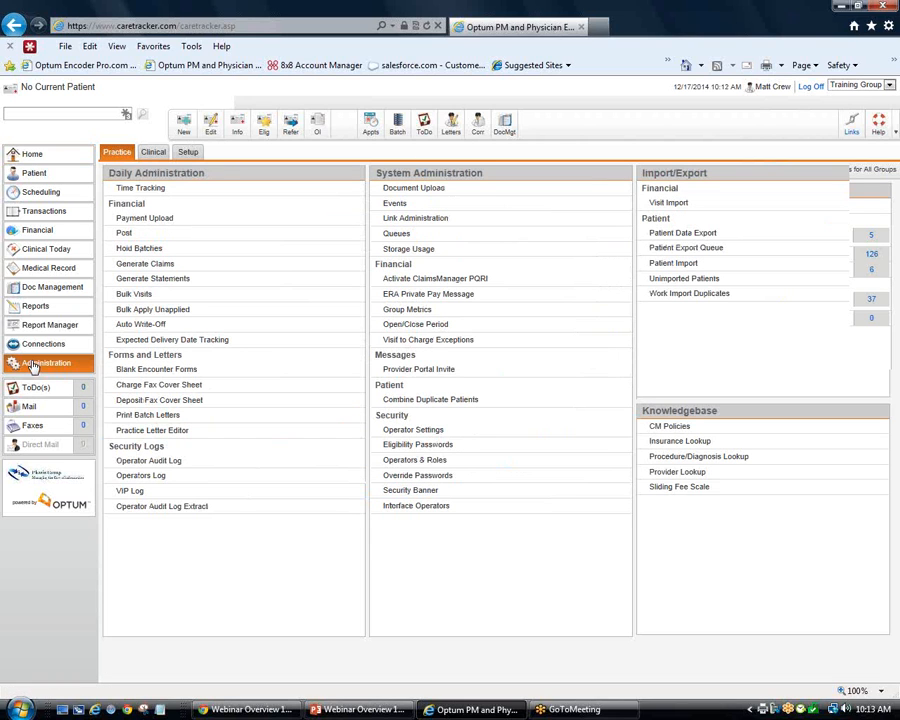
left_click(189, 153)
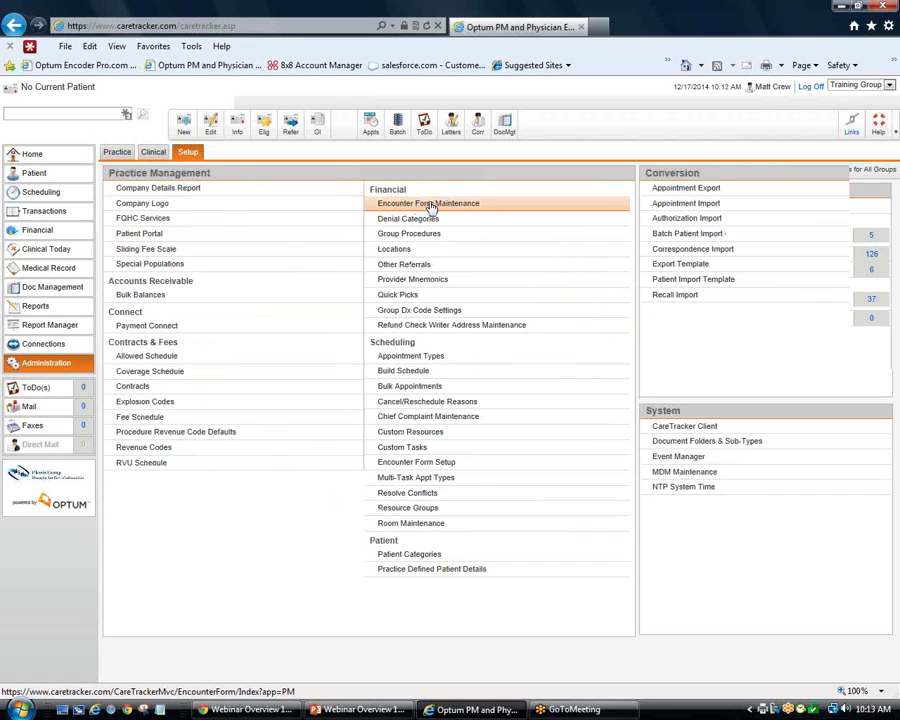
left_click(430, 204)
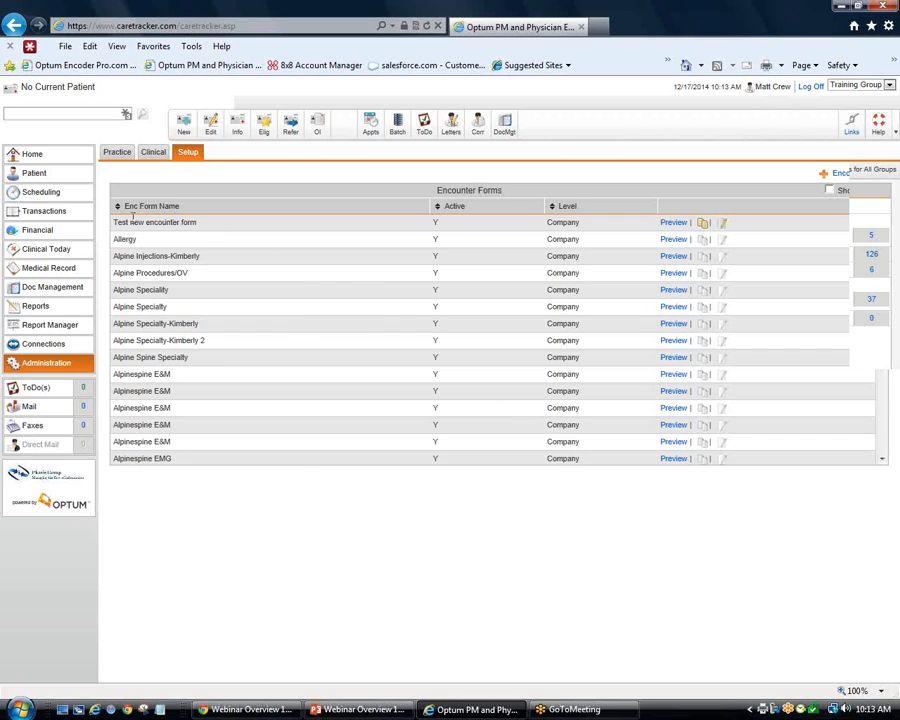
Locate the Test new encounter form in the encounter form list, preview it and close the preview
left_click_drag(113, 222, 201, 225)
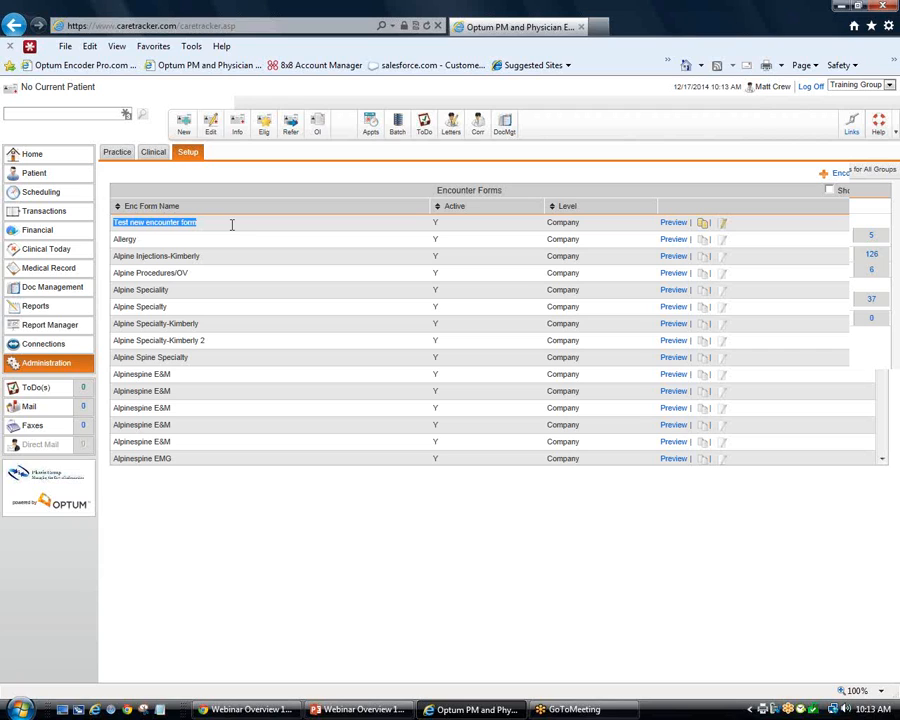
left_click(234, 230)
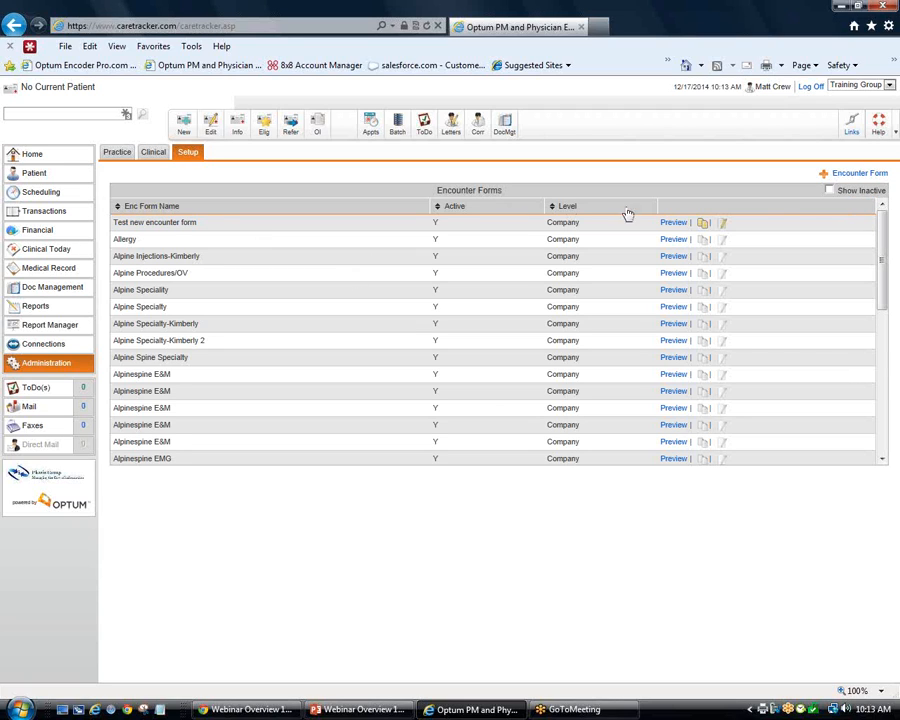
left_click(861, 176)
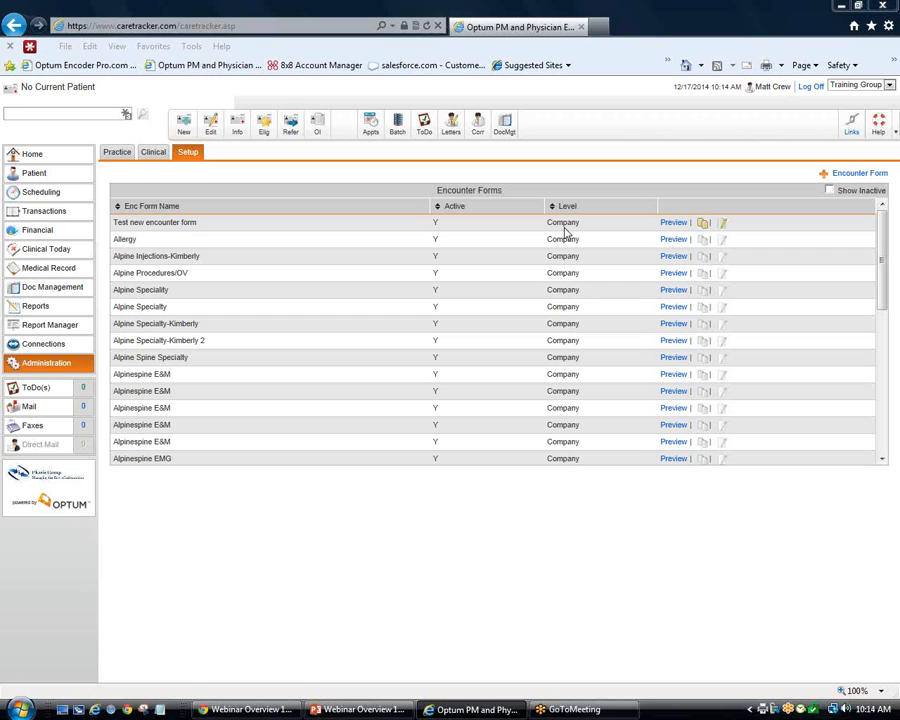
left_click(671, 225)
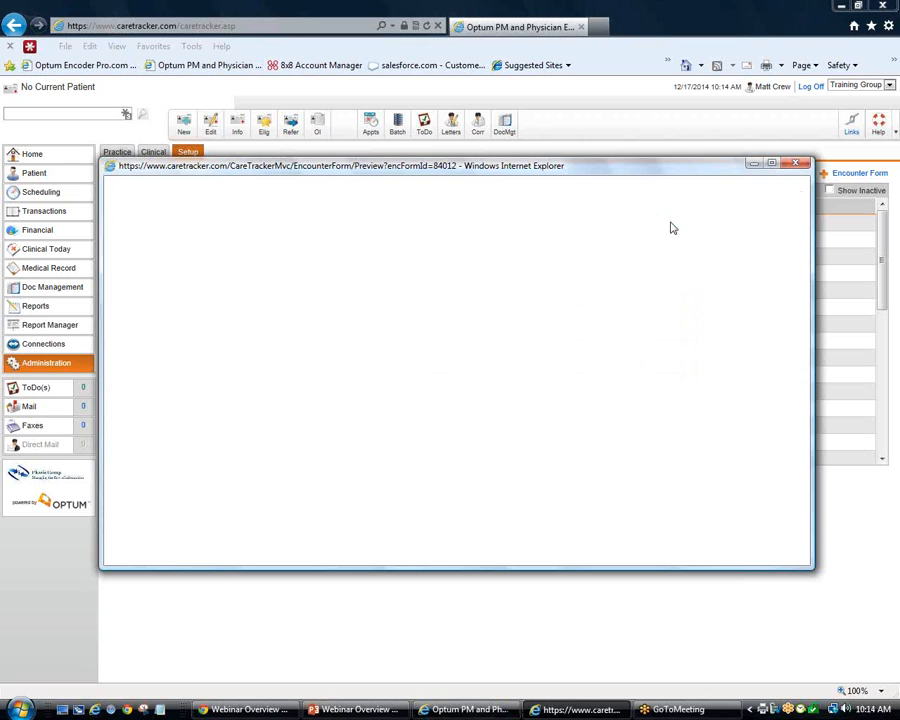
left_click(795, 164)
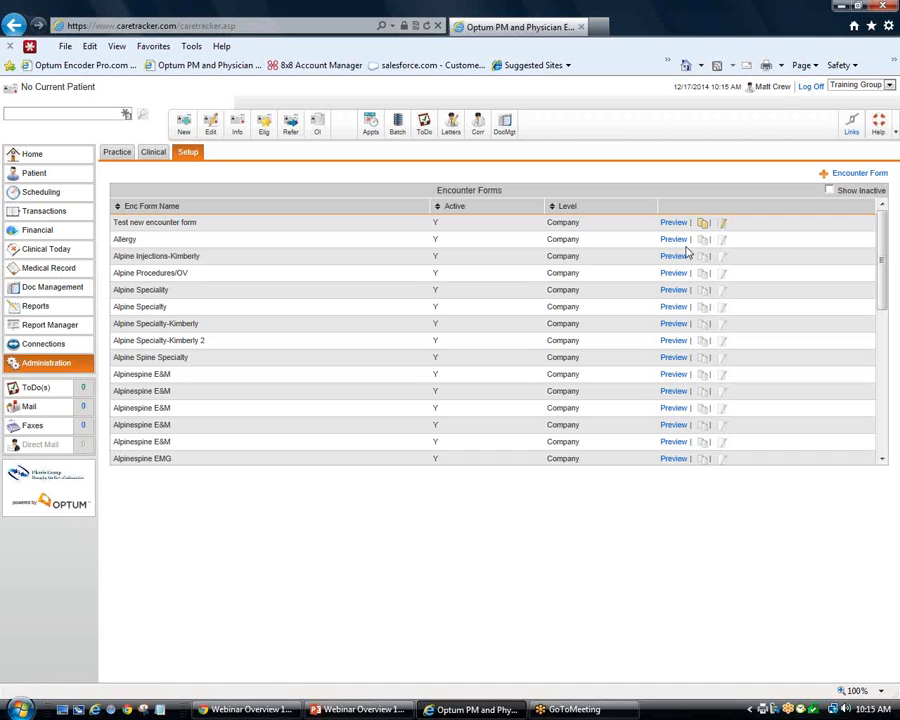
Preview the Allergy encounter form, check the print options available for it and close the preview
left_click(673, 242)
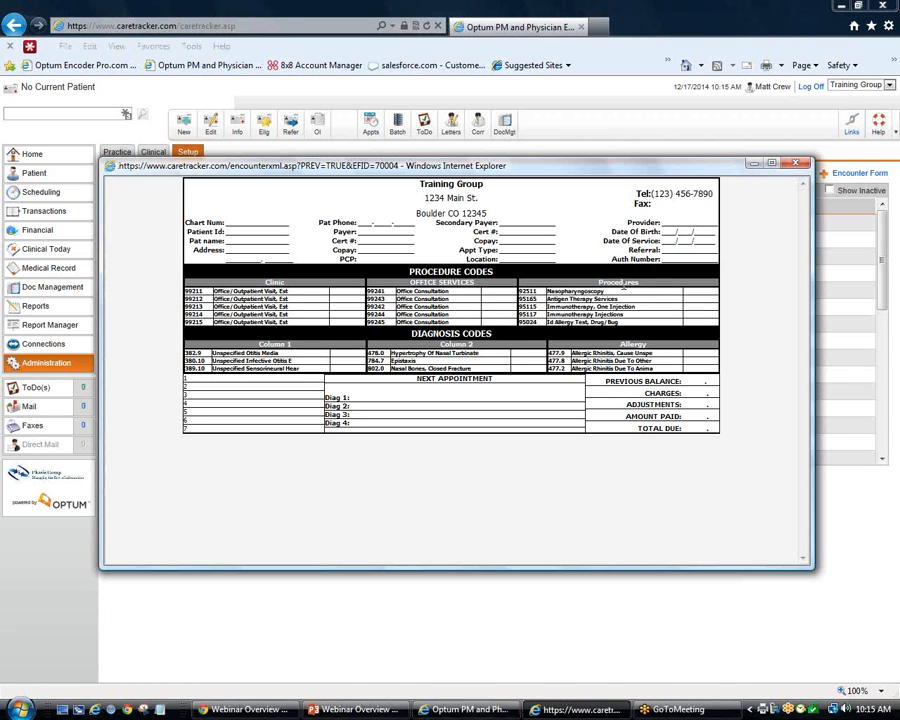
right_click(624, 289)
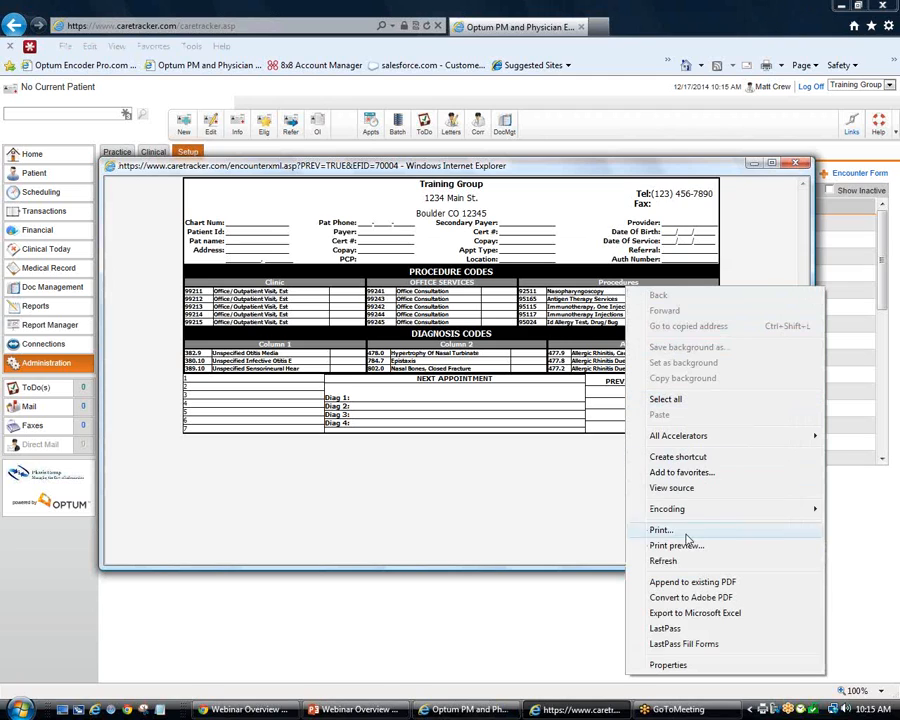
left_click(795, 164)
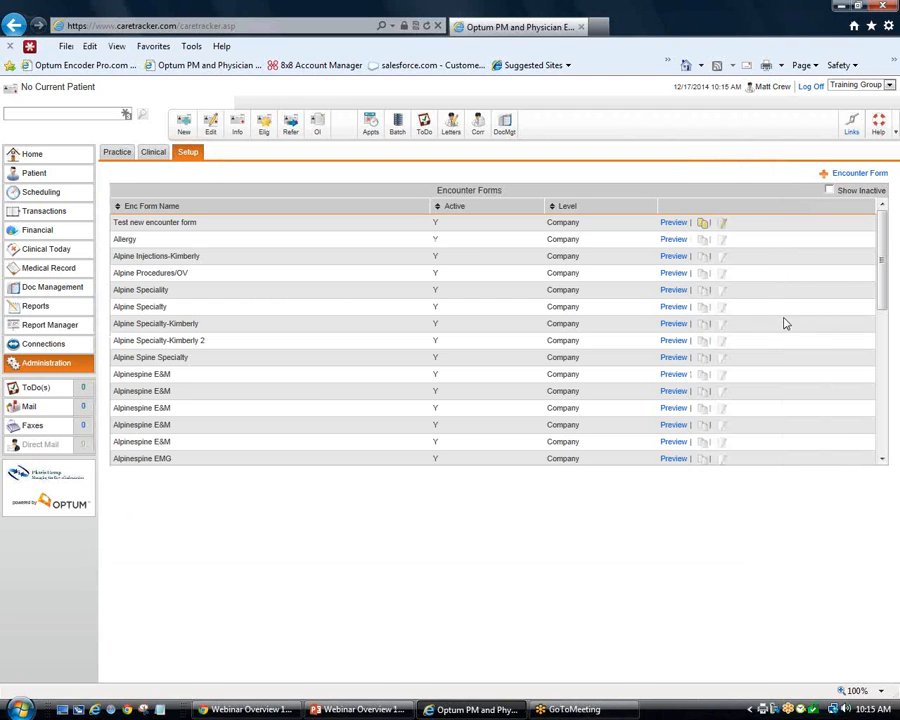
View the blank general setup page for a new encounter form and return to the form list without saving
left_click(843, 177)
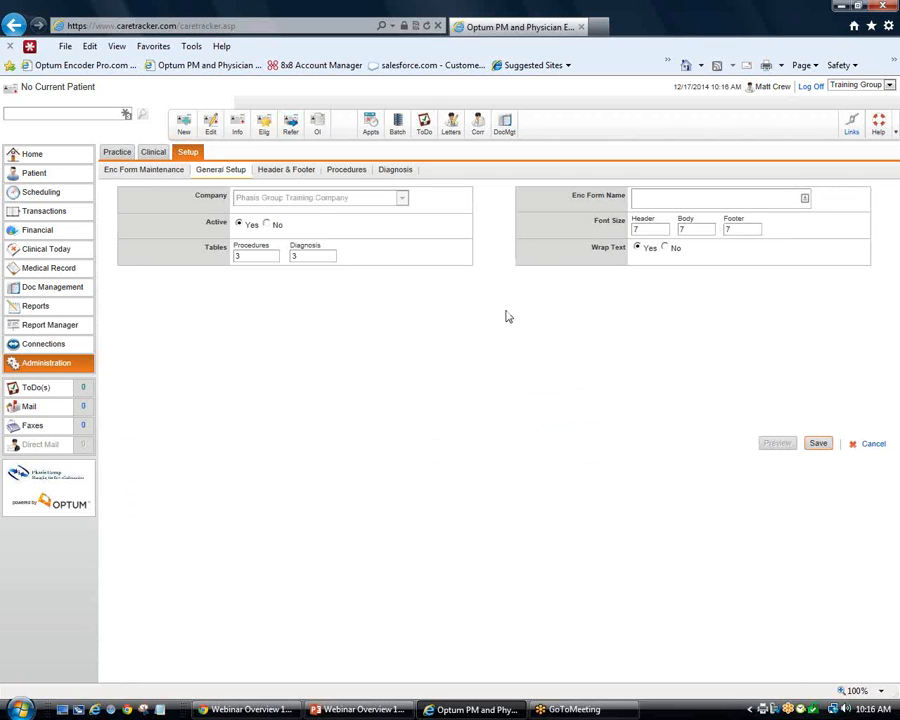
left_click(159, 172)
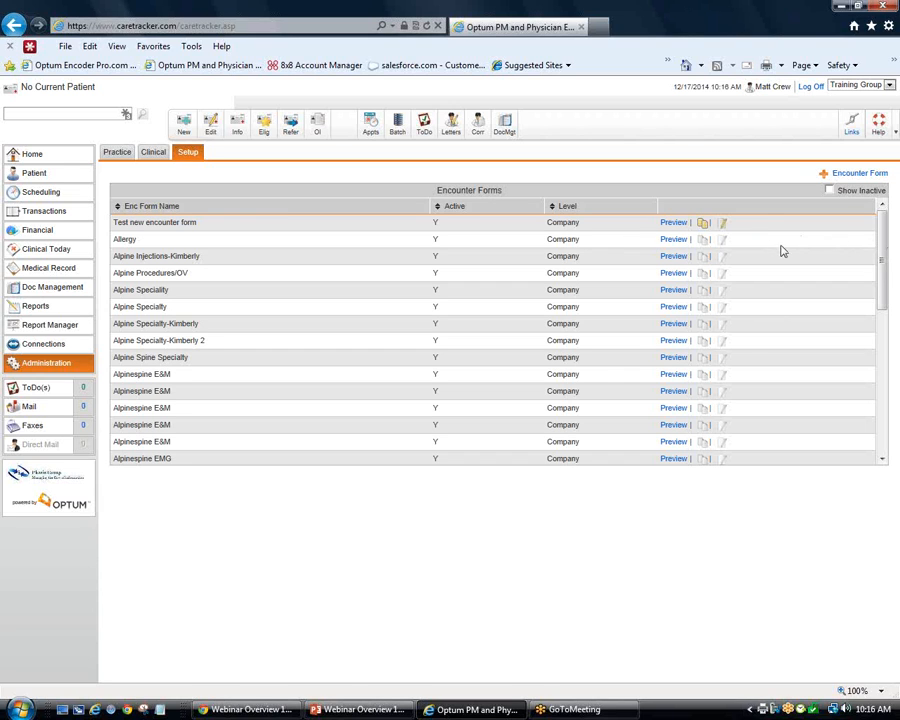
Preview the Training Group - Primary Care encounter form and close the preview
left_click_drag(884, 263, 868, 445)
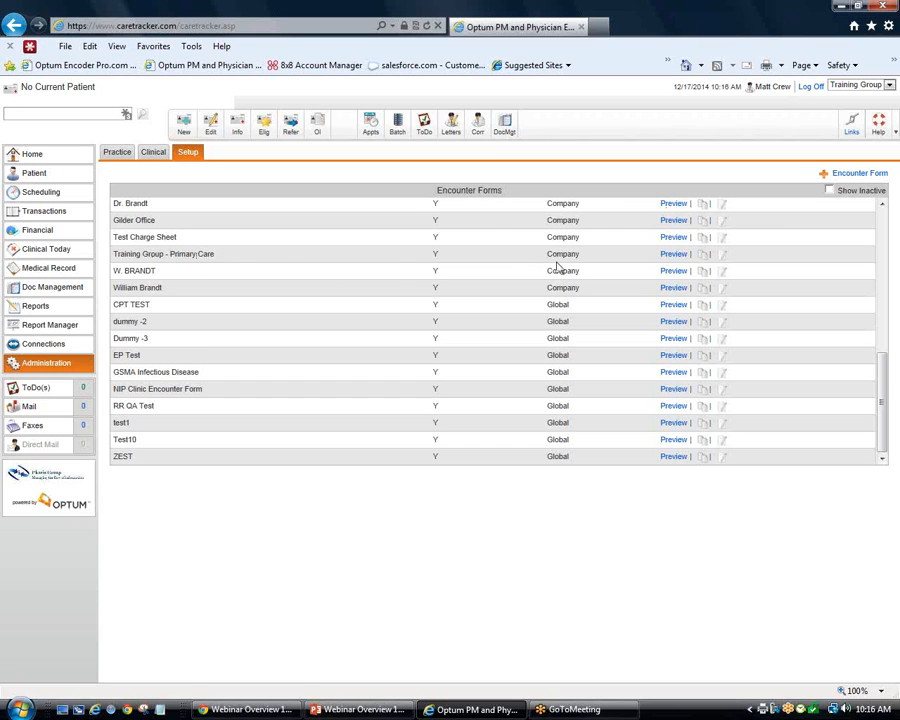
left_click(670, 254)
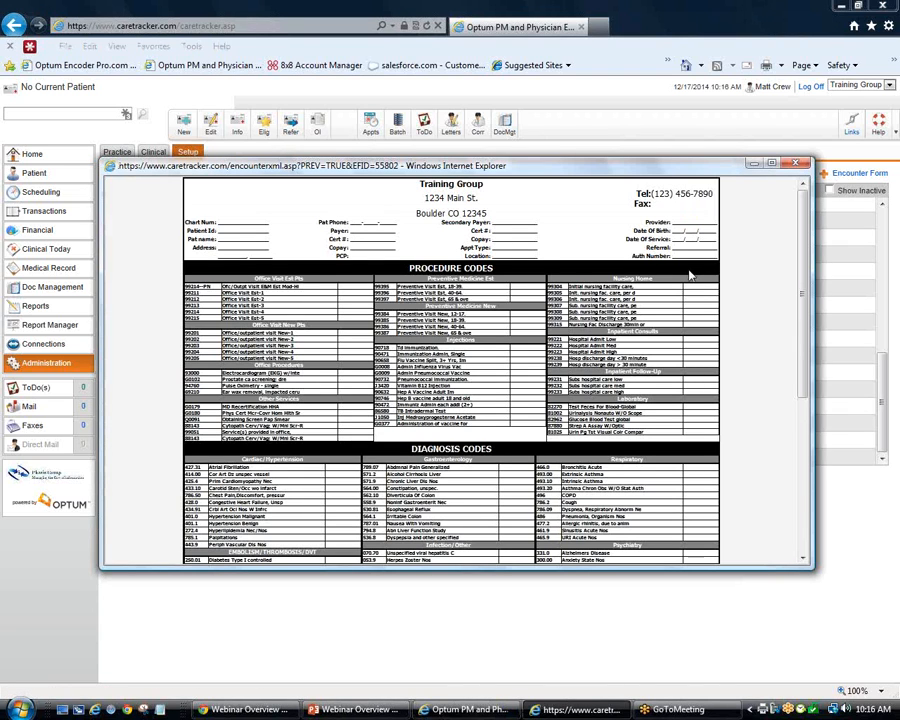
left_click(796, 163)
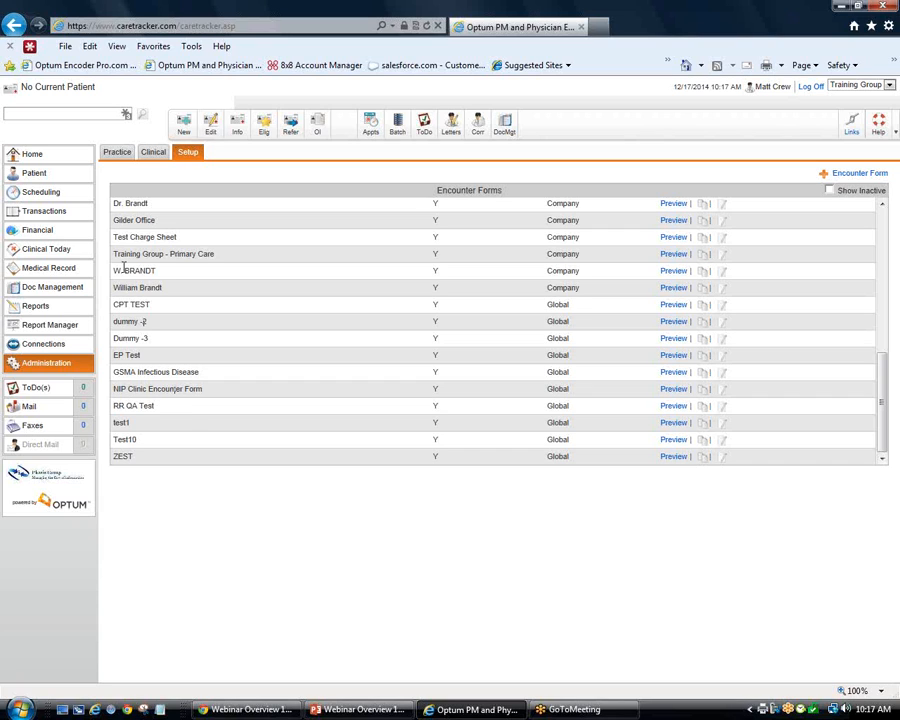
Return to the Home dashboard and reopen Encounter Form Maintenance through the administration setup
left_click(31, 155)
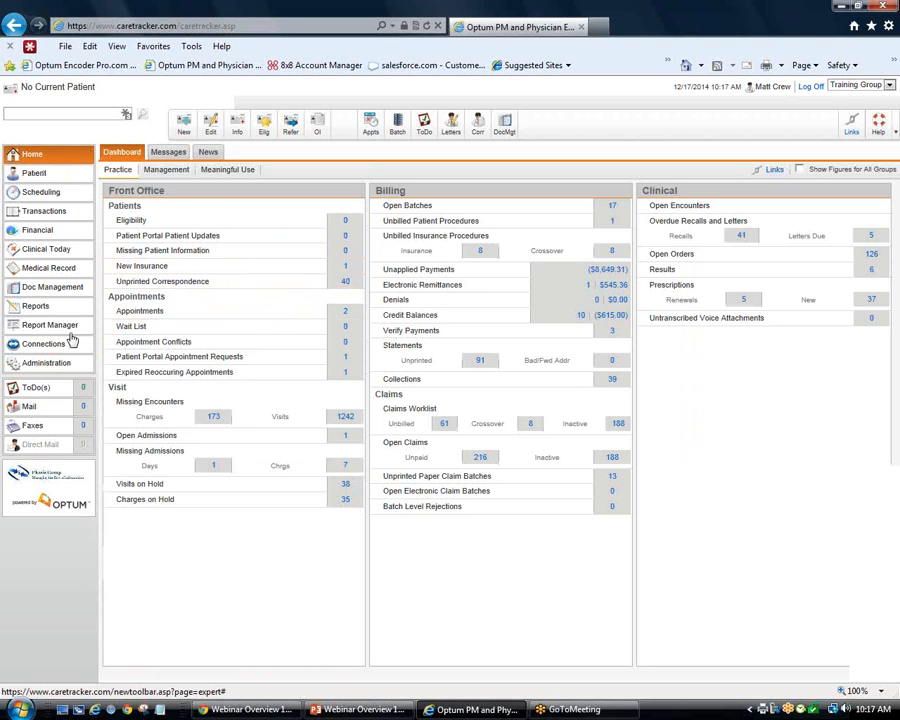
left_click(41, 366)
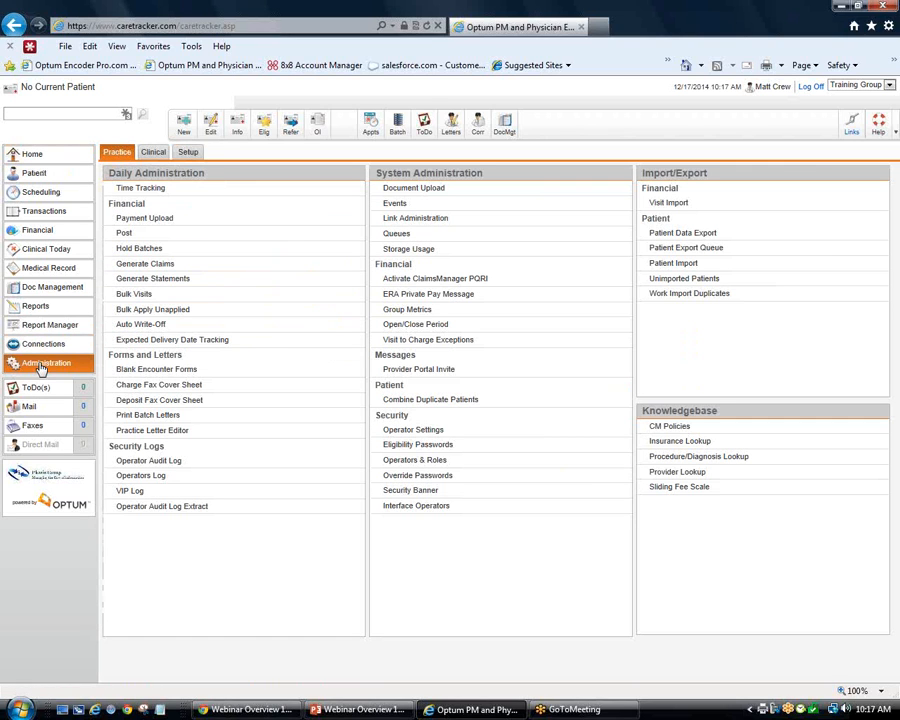
left_click(190, 152)
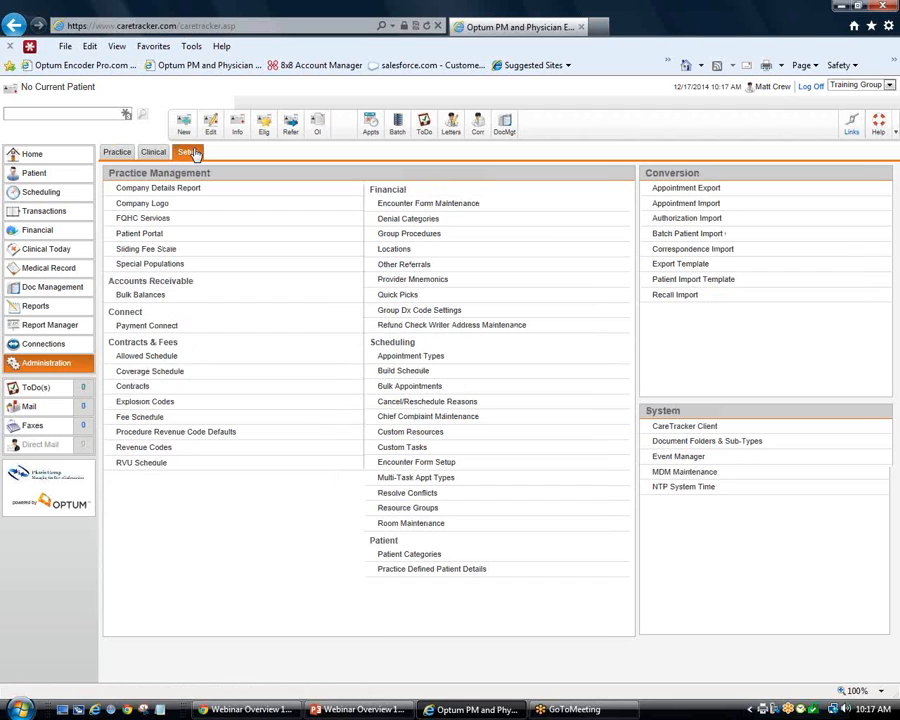
left_click(117, 152)
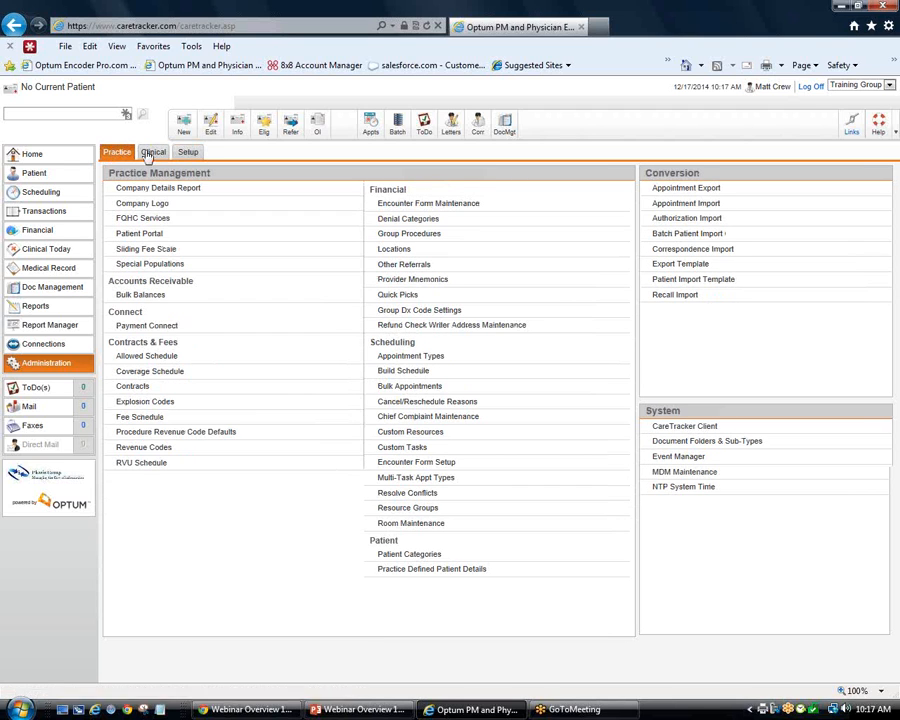
left_click(176, 154)
left_click(189, 153)
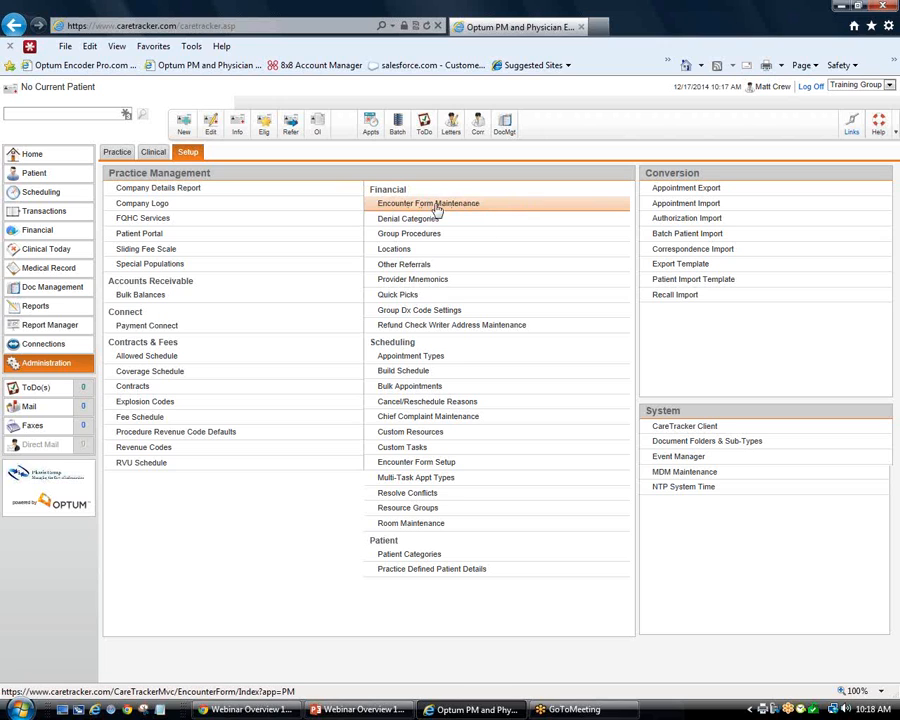
left_click(515, 249)
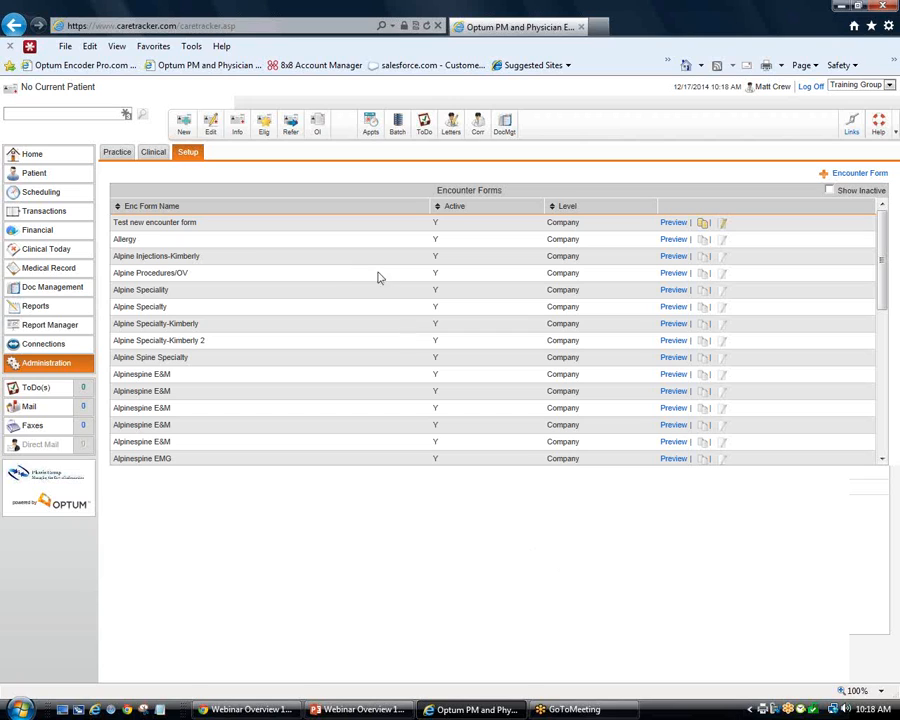
Review the Training Group - Primary Care form's procedure and diagnosis codes in its preview, and close the preview
left_click_drag(115, 222, 759, 220)
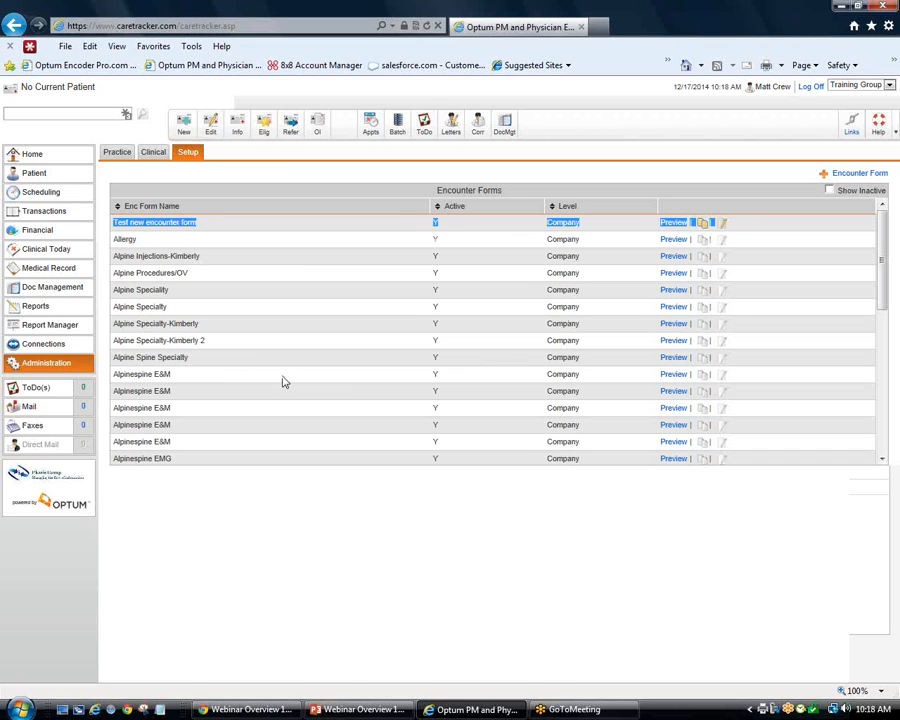
left_click(890, 291)
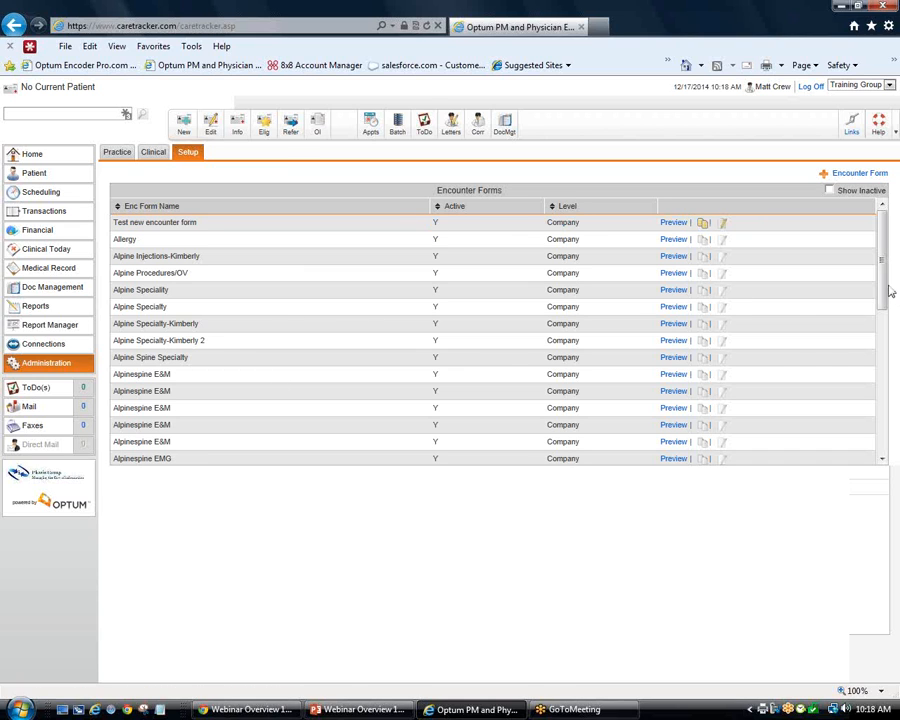
left_click_drag(883, 287, 890, 416)
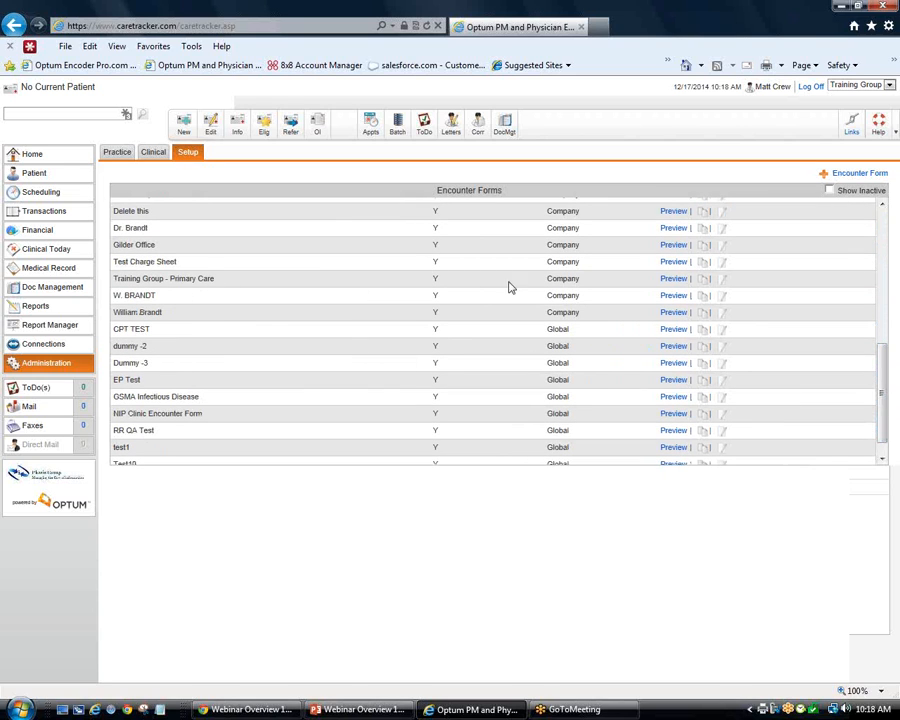
left_click(676, 280)
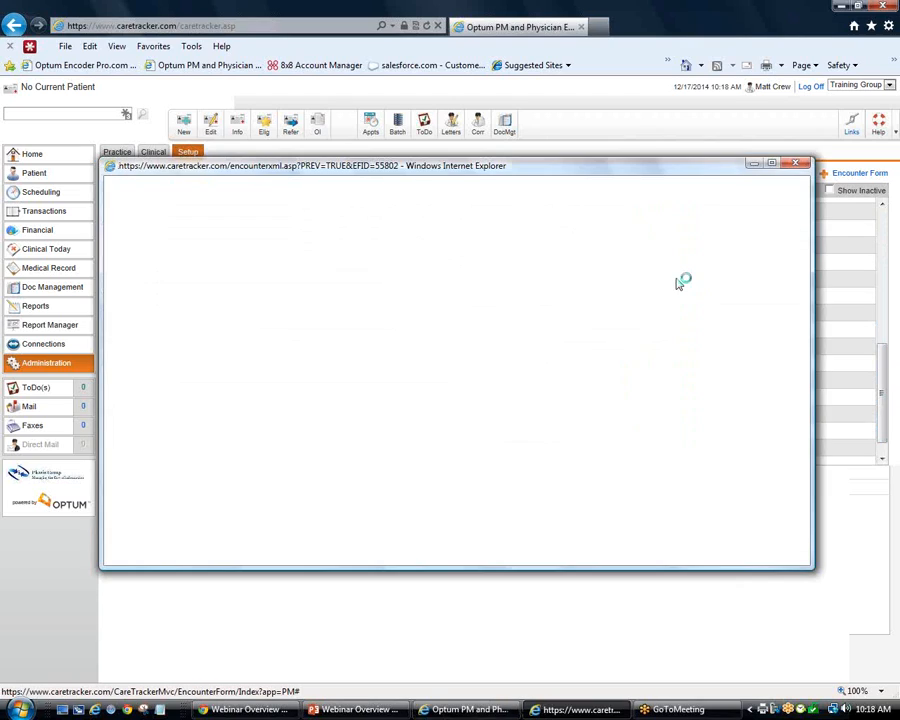
scroll(734, 341, "down", 10)
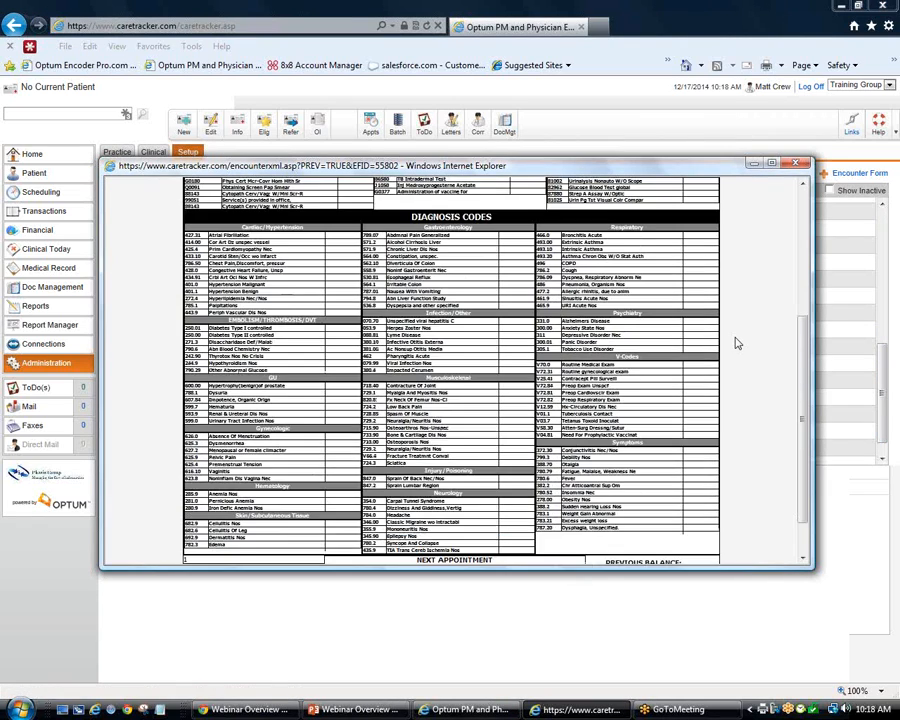
scroll(737, 342, "up", 10)
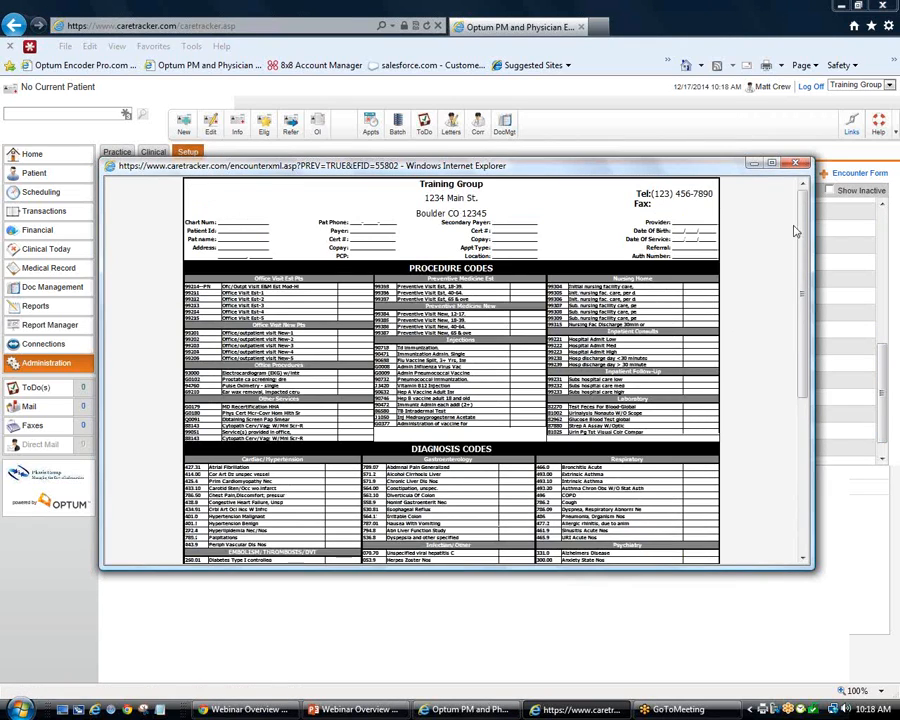
left_click(795, 163)
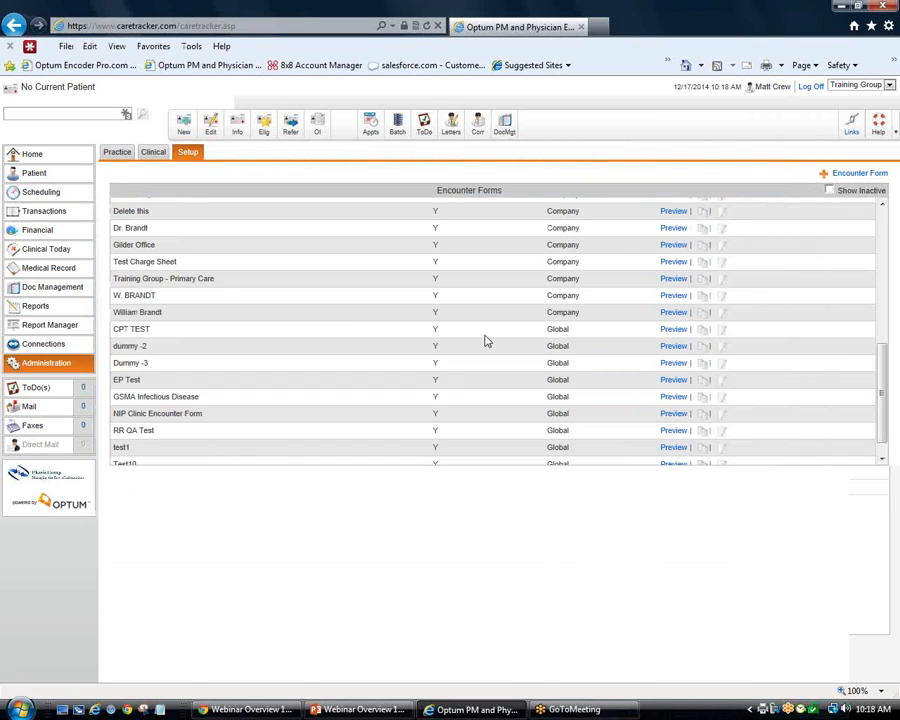
Bring up the print options on the Training Group - Primary Care preview, and return to the start of the encounter form list
left_click(675, 280)
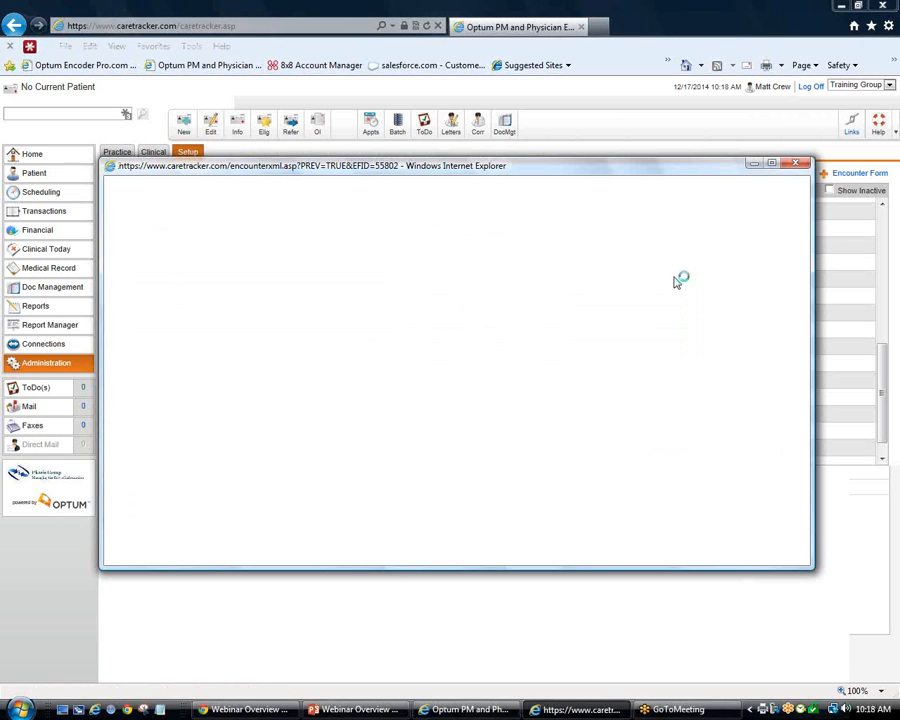
right_click(612, 393)
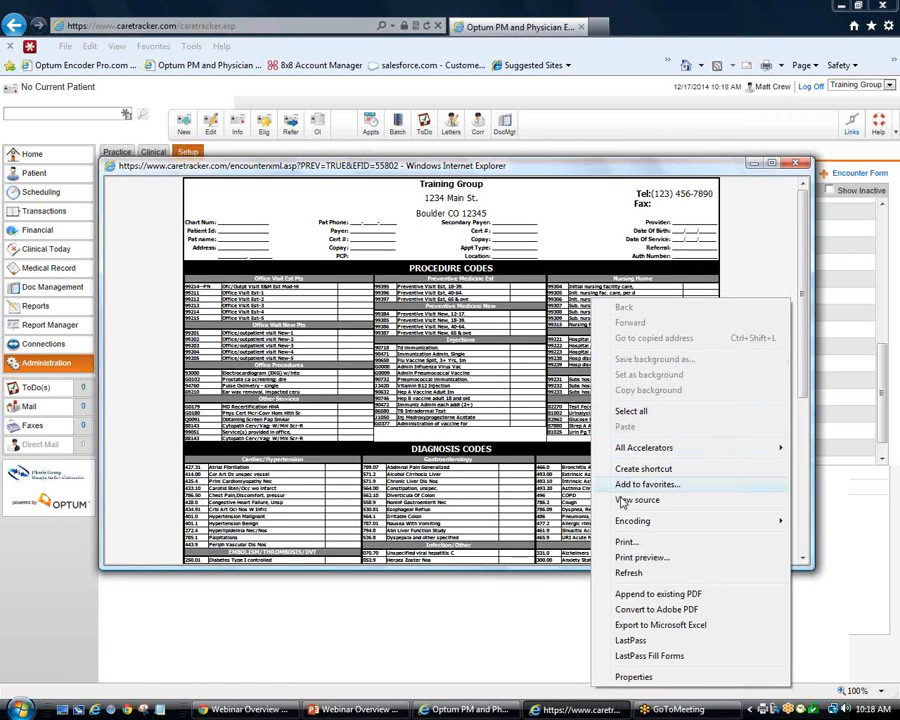
left_click(835, 574)
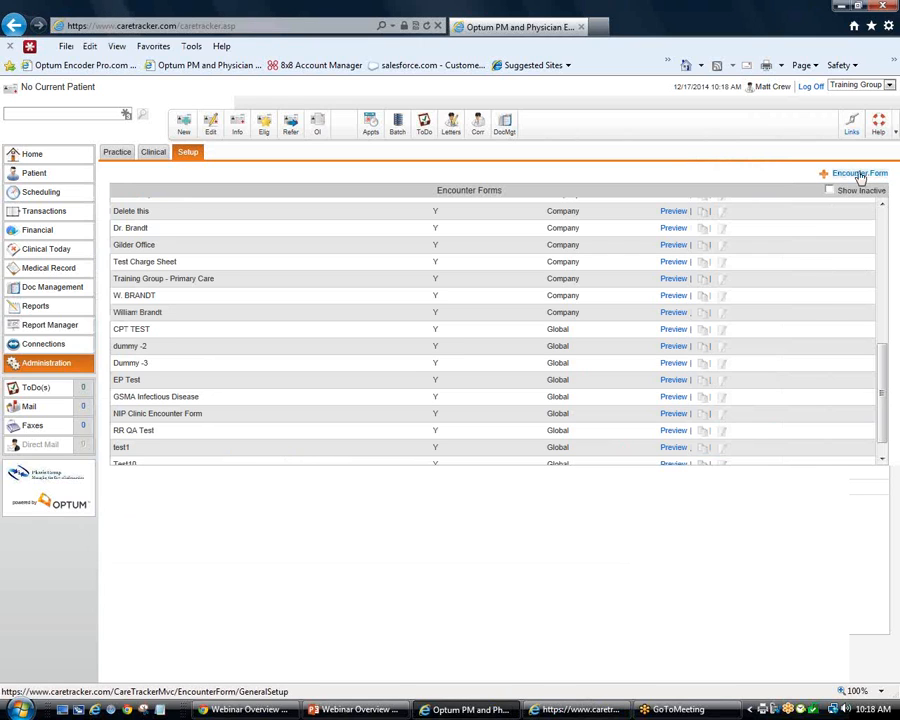
left_click_drag(880, 376, 876, 215)
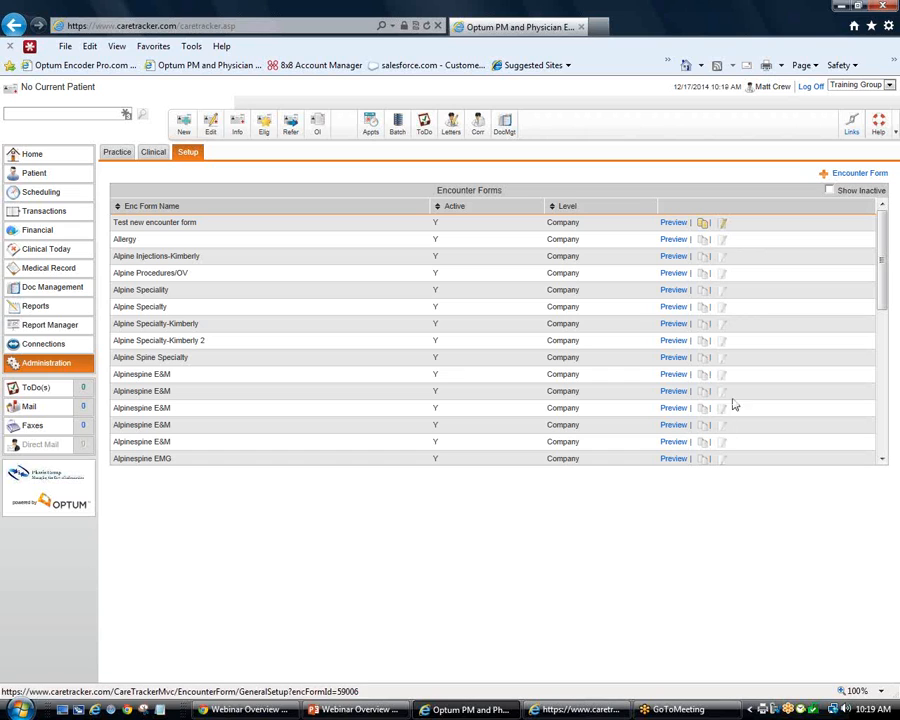
Open Test new encounter form for editing, review its name, company and table counts, and return to the encounter form list
left_click(724, 225)
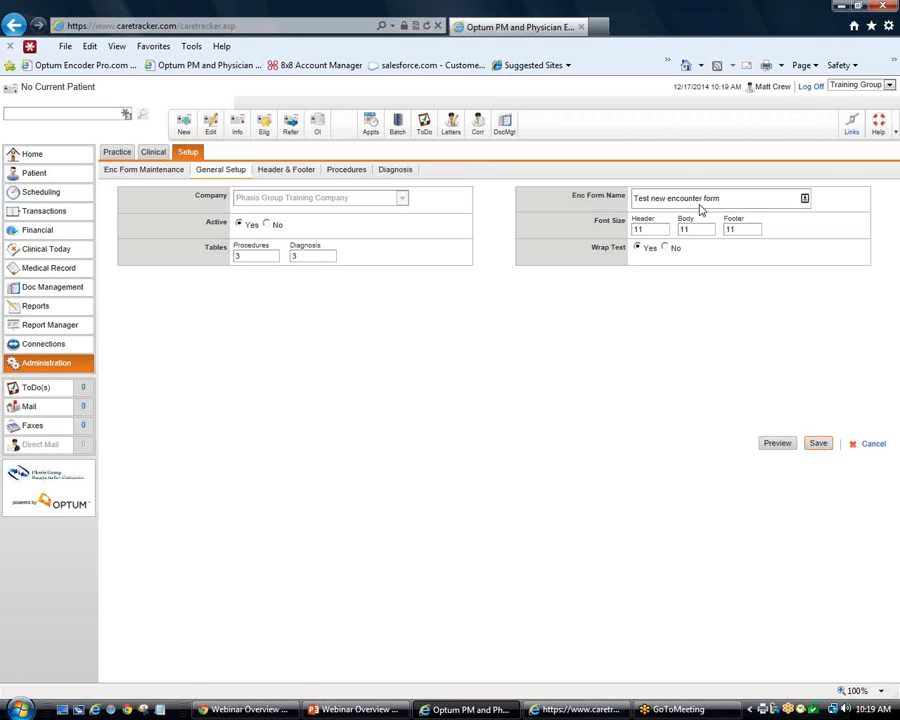
left_click_drag(634, 199, 722, 200)
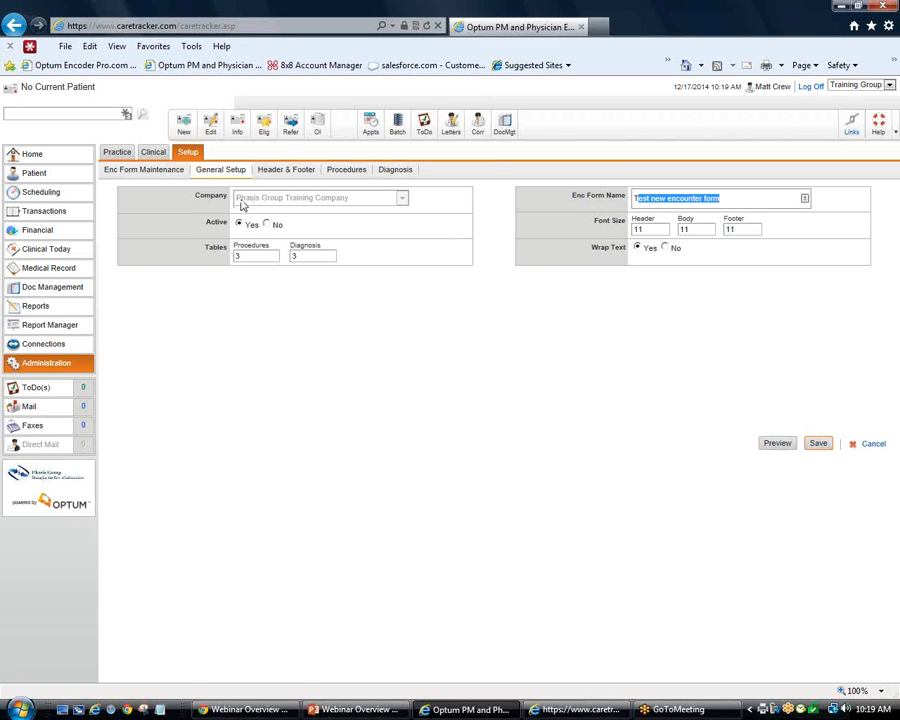
left_click(348, 206)
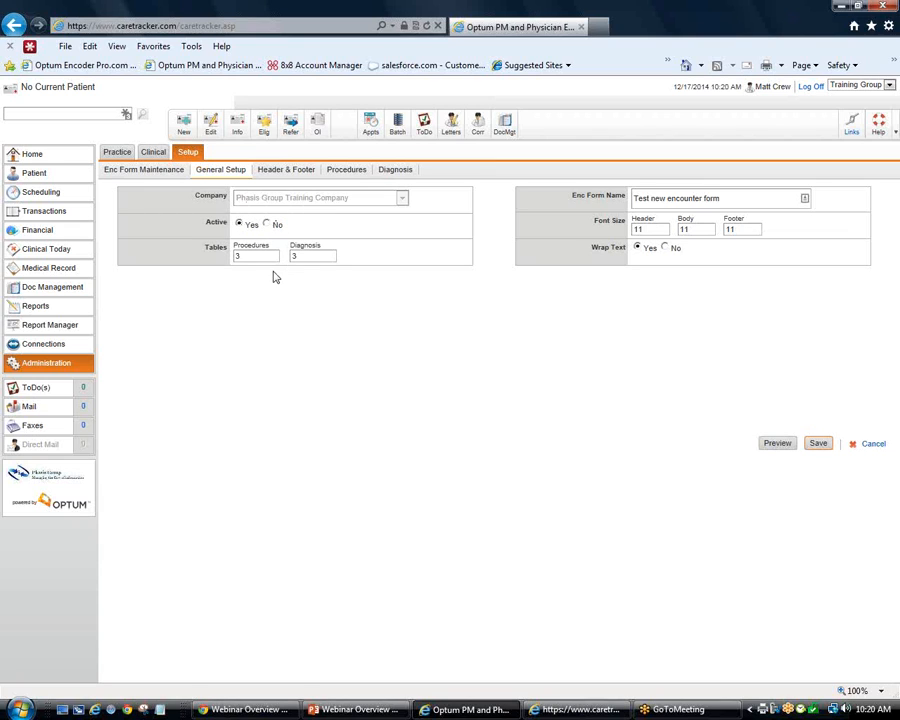
left_click_drag(257, 255, 229, 253)
left_click_drag(303, 255, 292, 255)
left_click(149, 171)
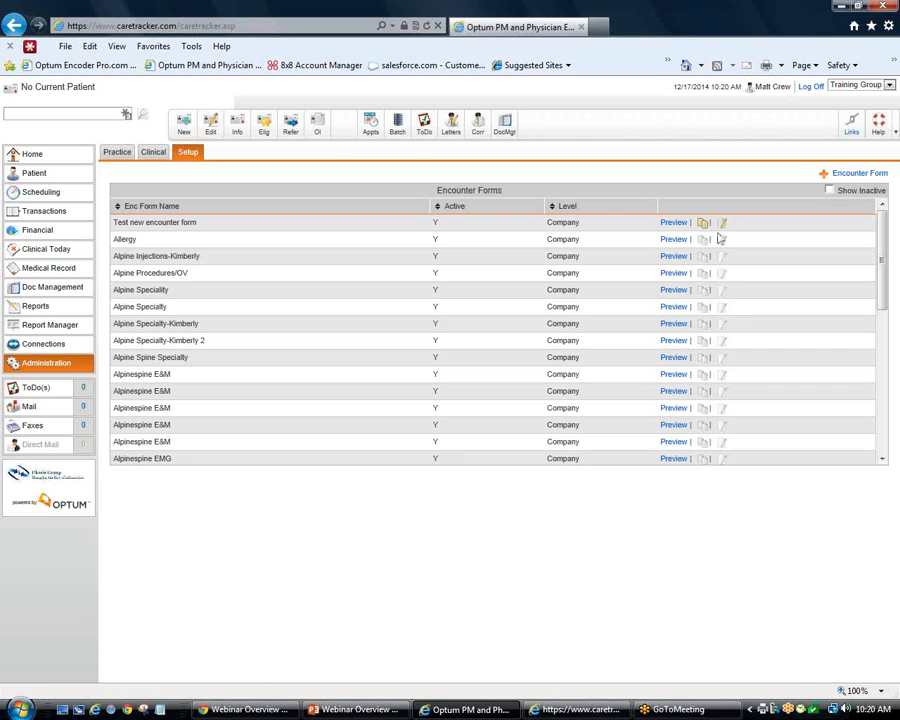
Preview Test new encounter form, review its header, footer, procedure and diagnosis sections, and close the preview
left_click(675, 226)
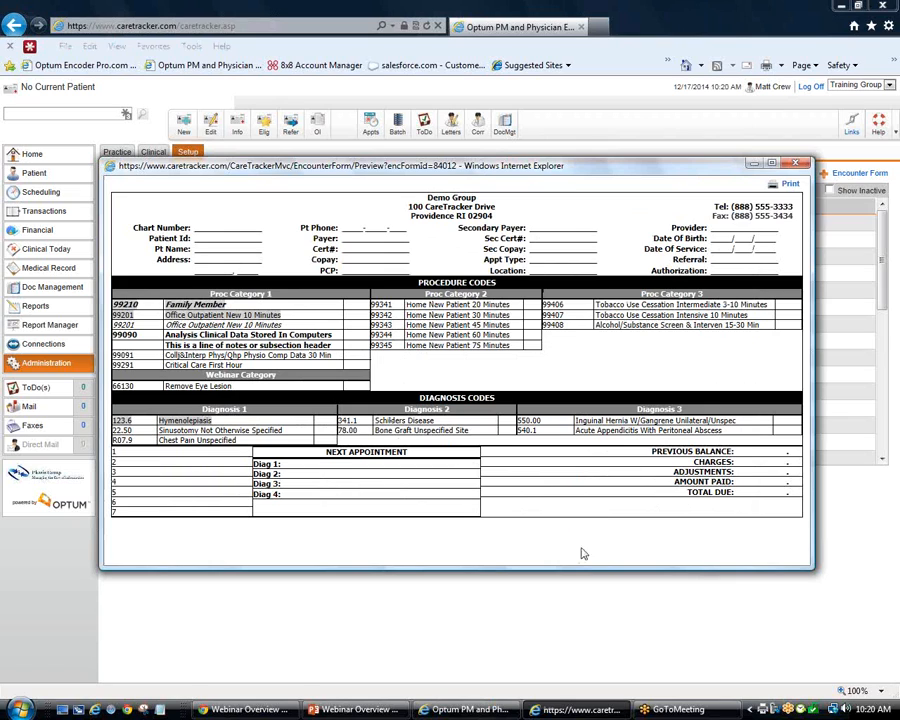
left_click_drag(261, 206, 757, 267)
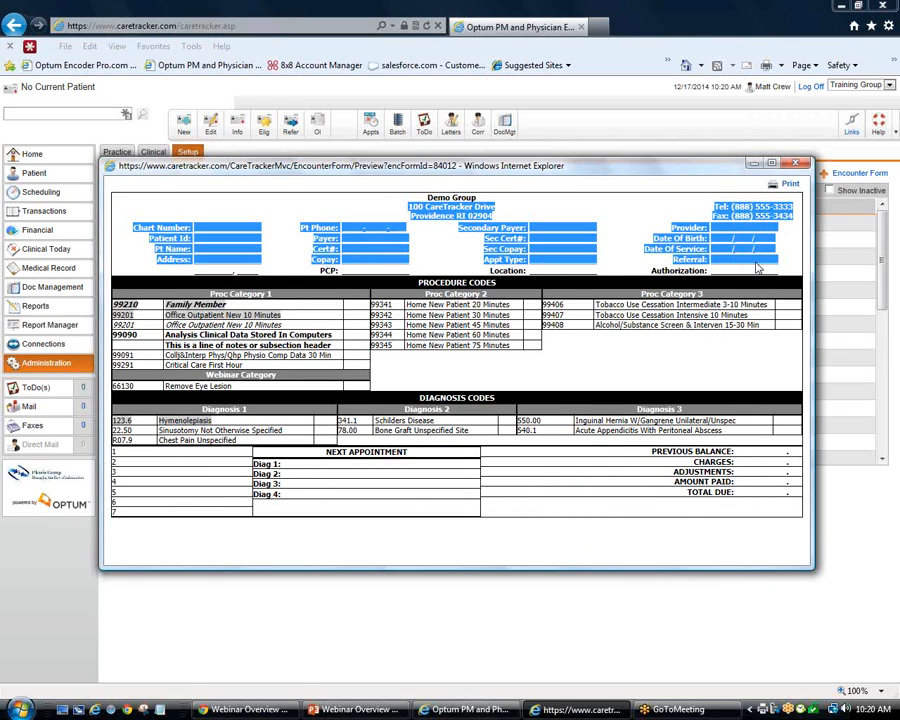
left_click_drag(185, 460, 731, 520)
left_click_drag(133, 300, 728, 441)
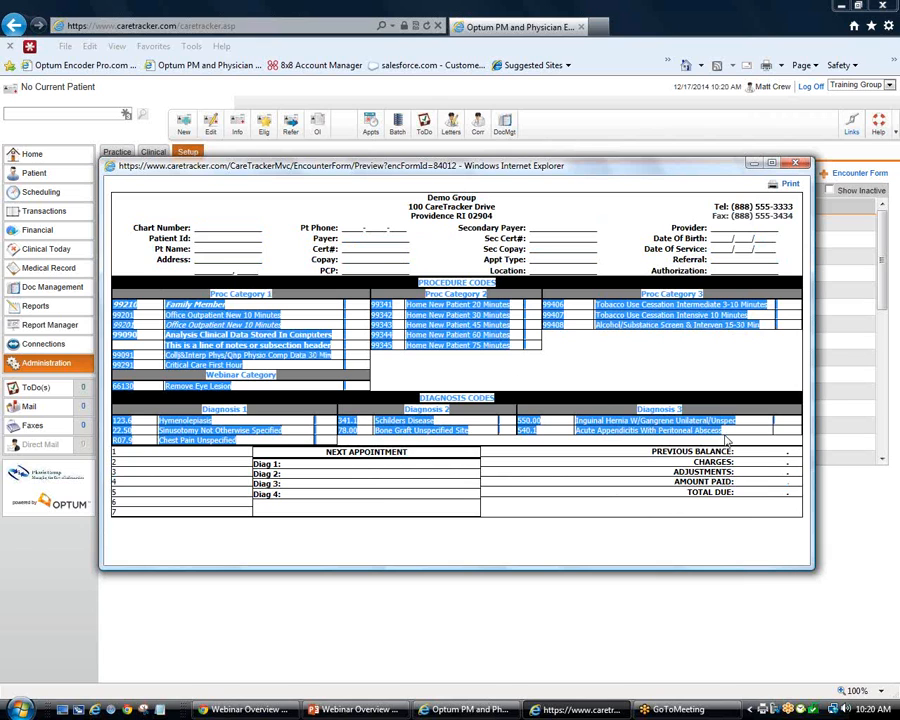
left_click(795, 162)
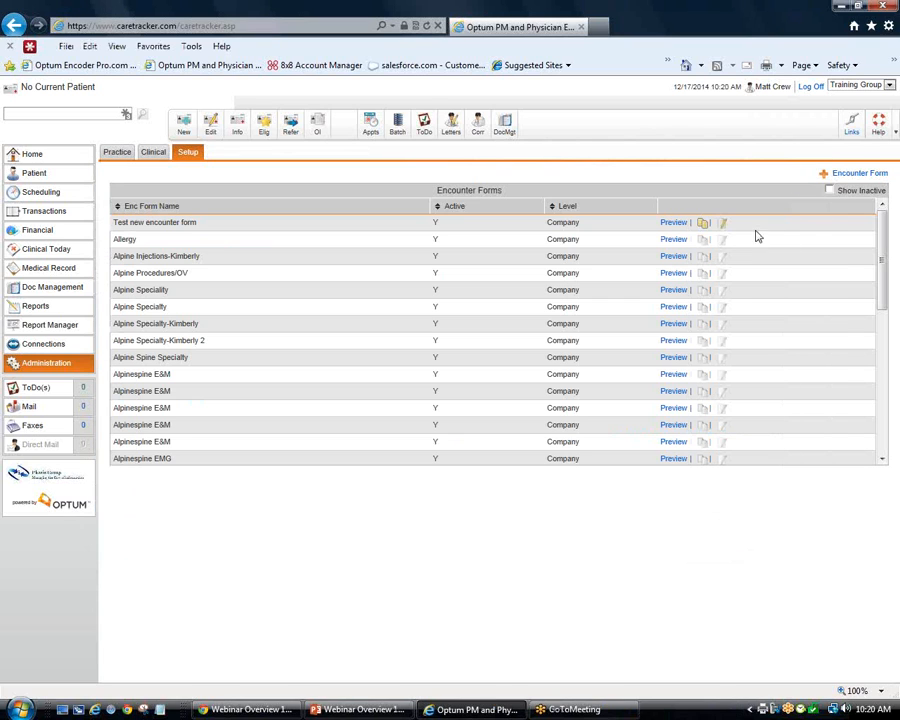
Reopen Test new encounter form's general setup, review the table counts and the header, body and footer font sizes, and return to the list
left_click(721, 224)
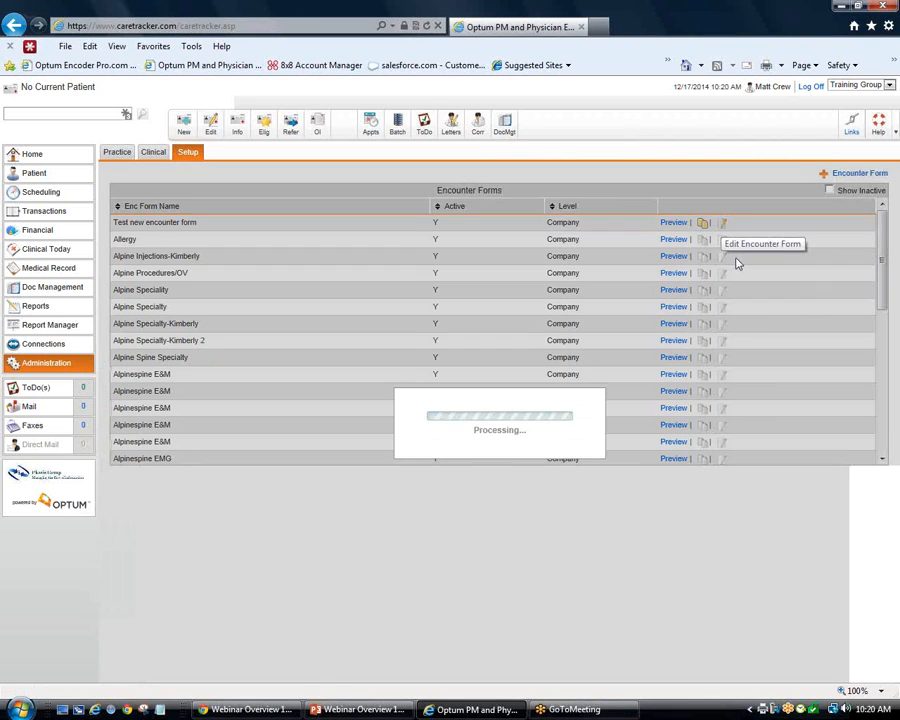
double_click(252, 255)
double_click(300, 255)
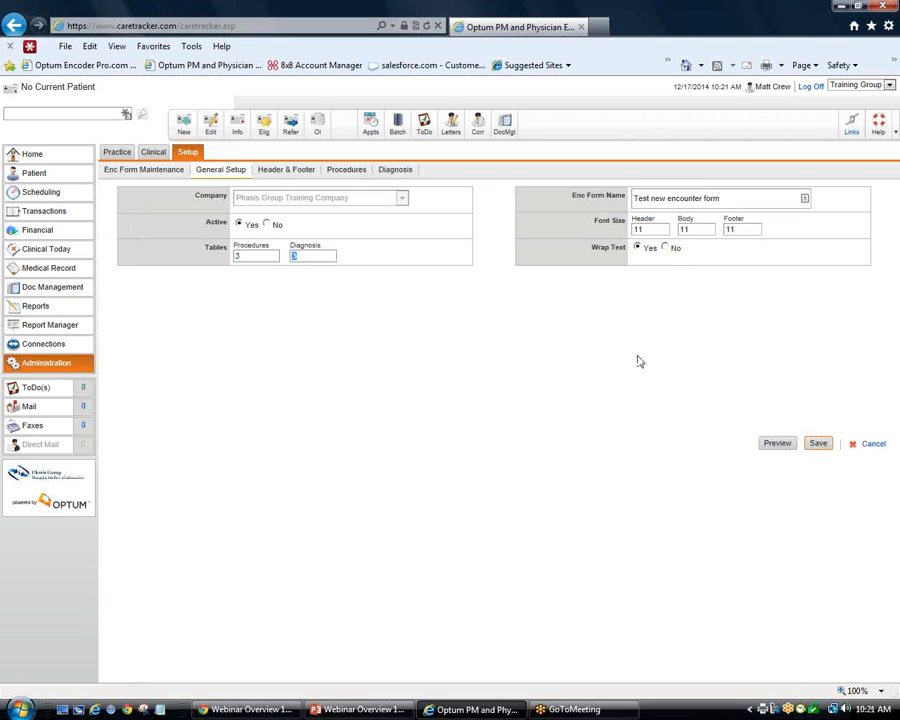
double_click(652, 229)
key("Tab")
key("Tab")
left_click(158, 174)
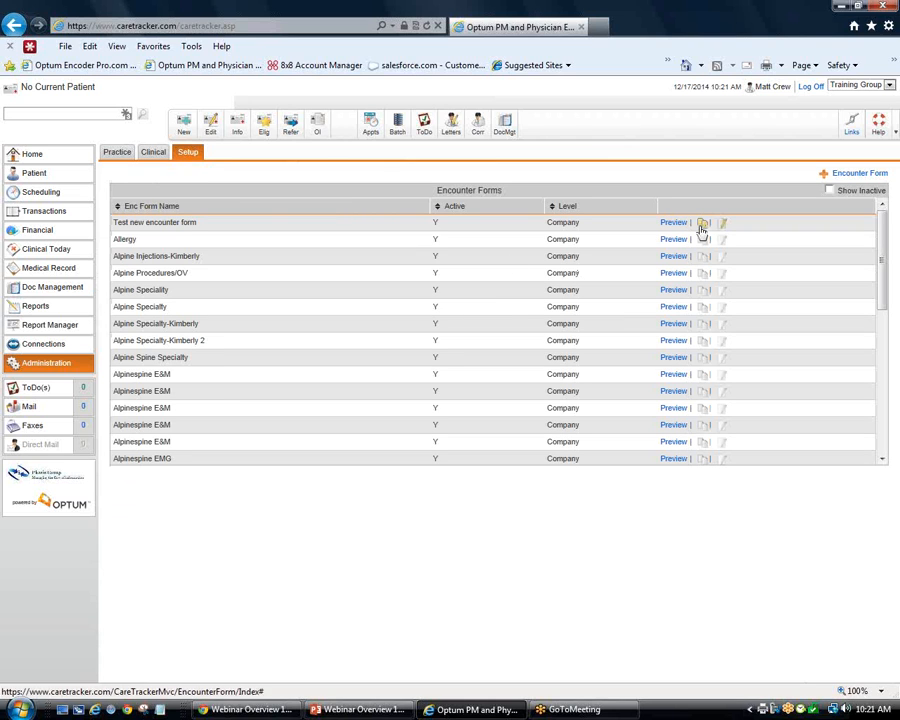
Preview Test new encounter form, examine the length of the Office Outpatient New 10 Minutes description, and close the preview
left_click(673, 223)
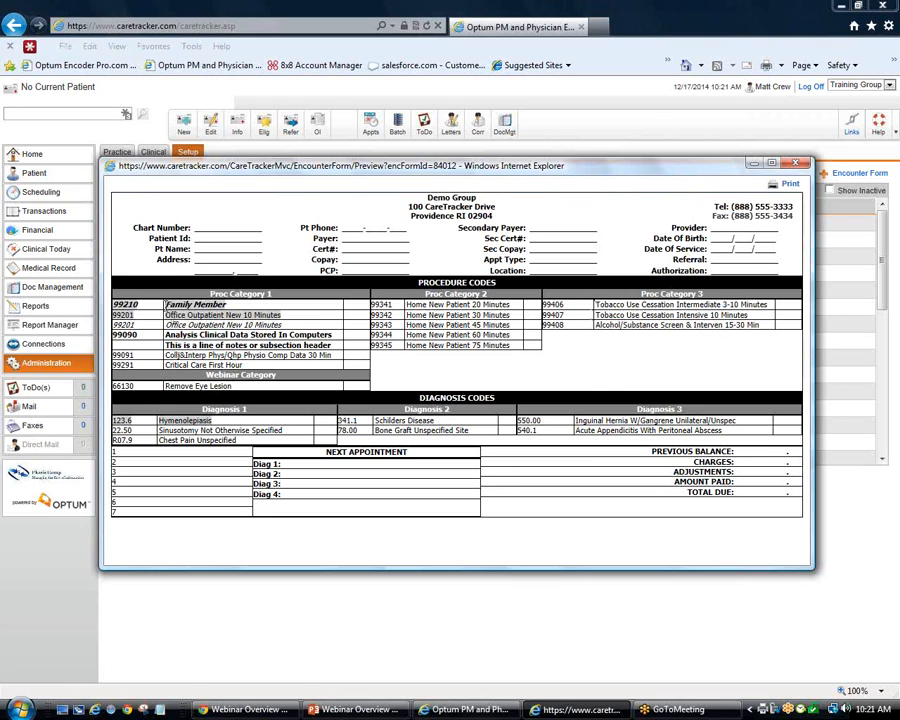
left_click_drag(166, 314, 295, 314)
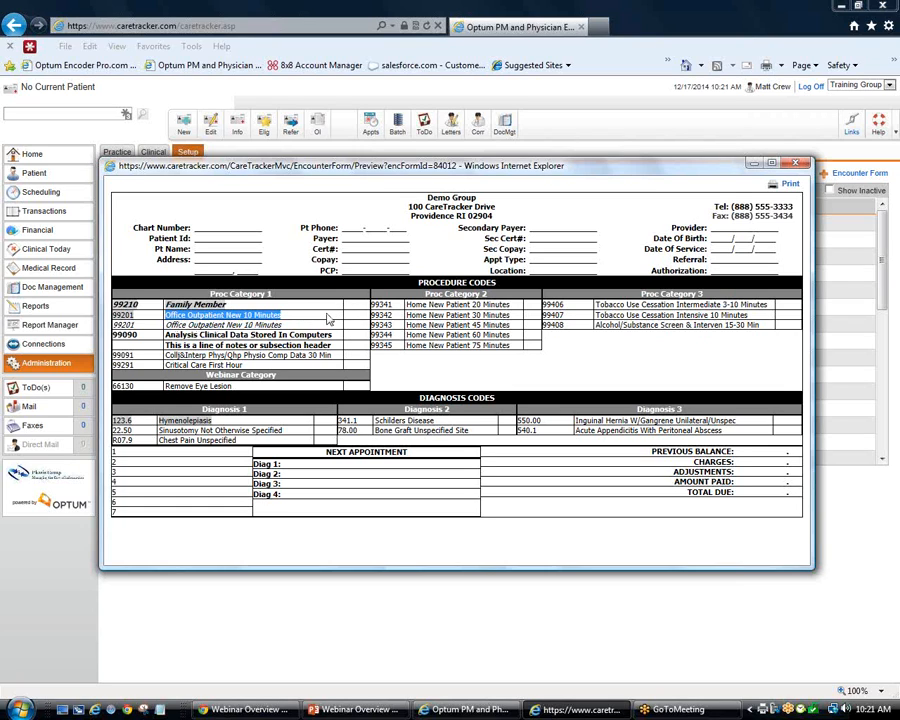
left_click(343, 318)
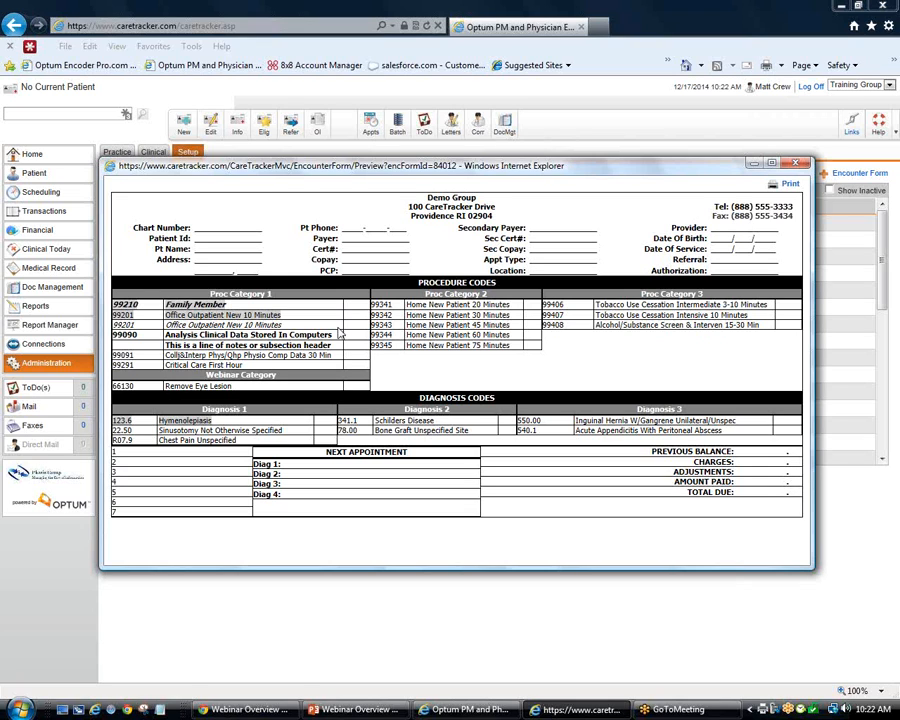
left_click(802, 166)
Open Test new encounter form for editing and bring up its header and footer settings
left_click(718, 226)
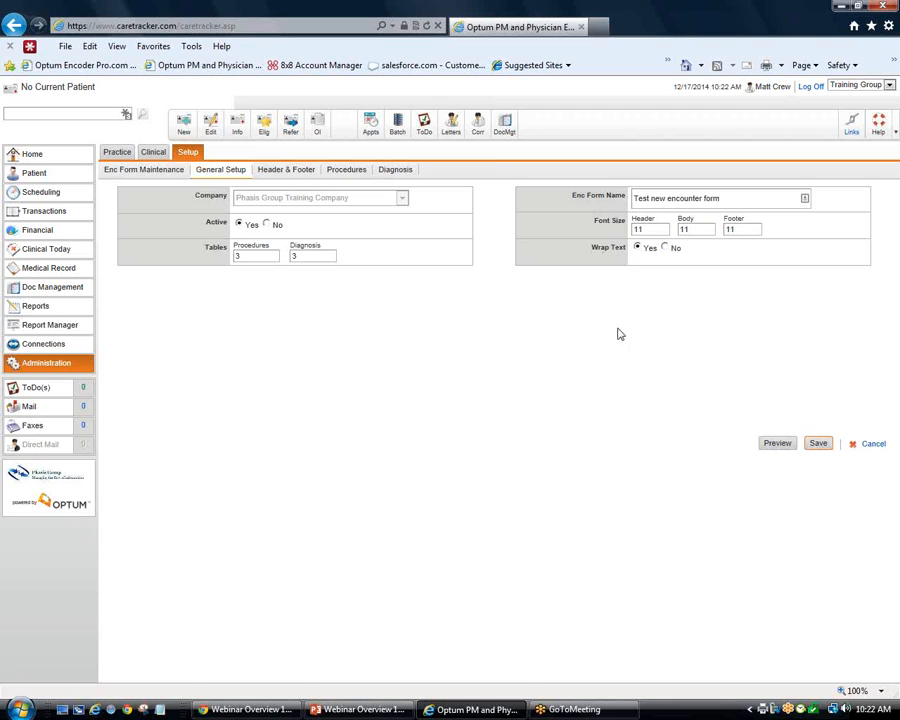
left_click(287, 170)
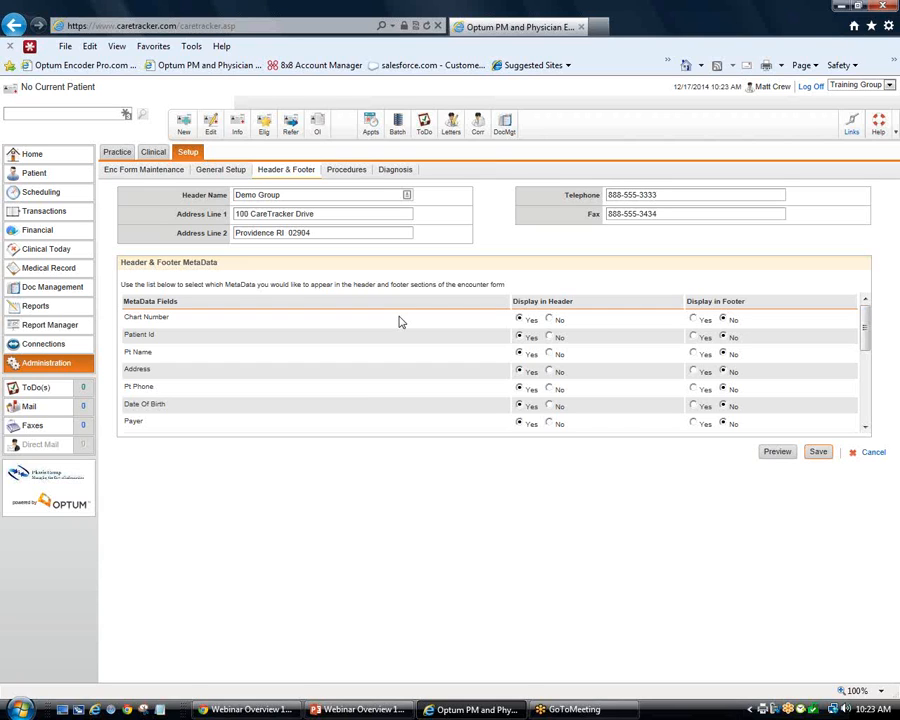
left_click(889, 681)
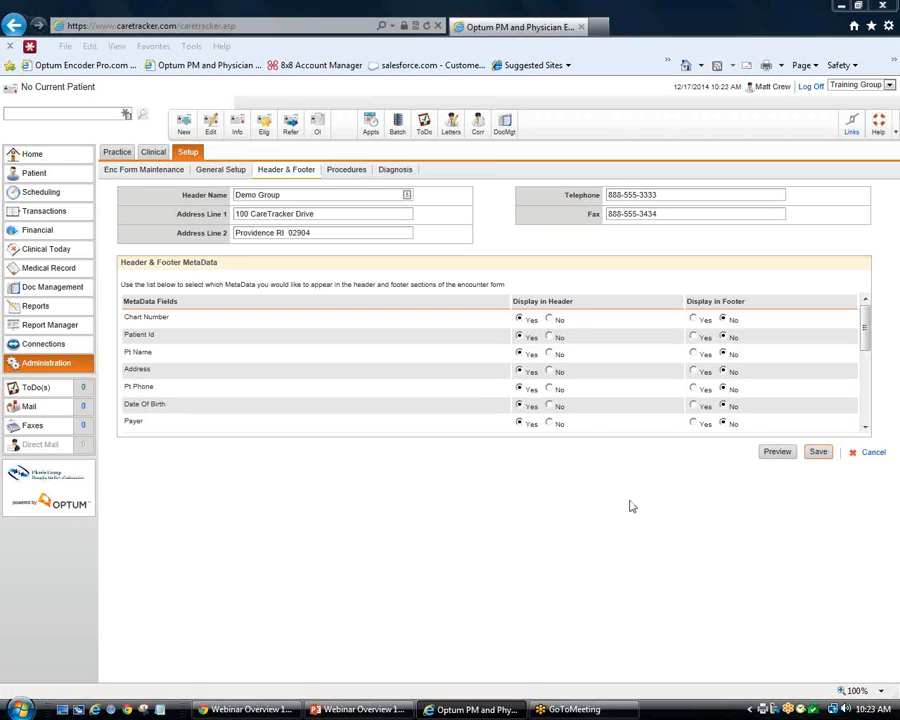
Go back to the form's general setup and review the encounter form name
left_click(220, 170)
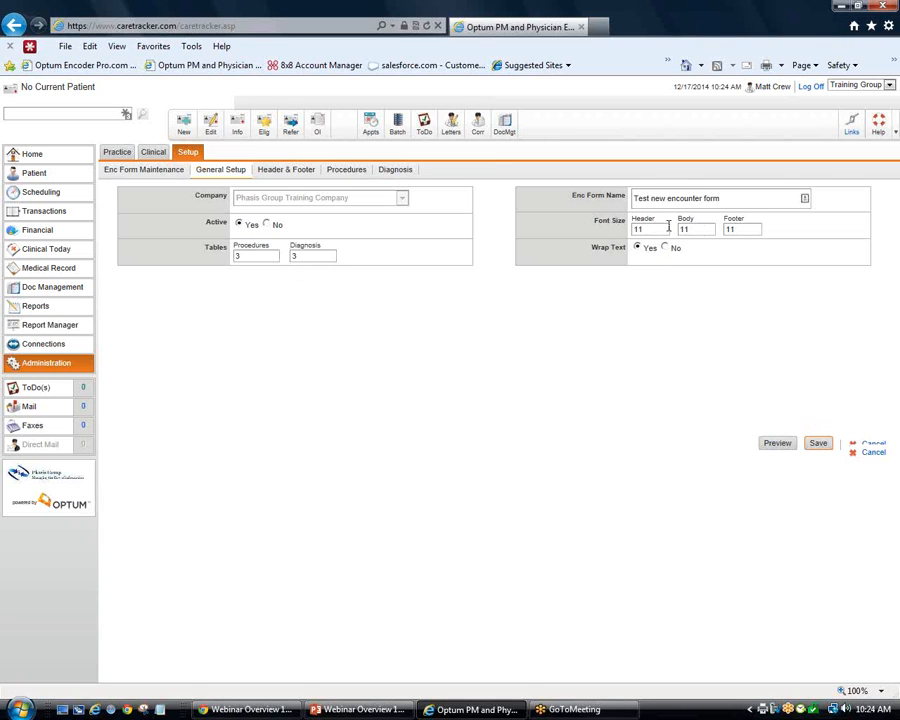
left_click_drag(712, 203, 621, 191)
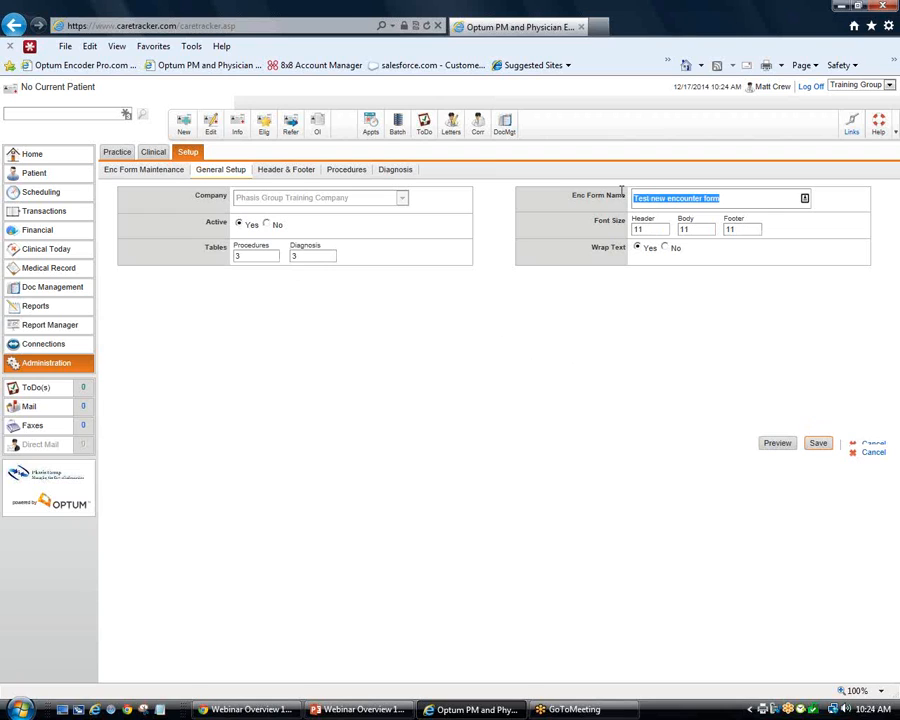
left_click(636, 219)
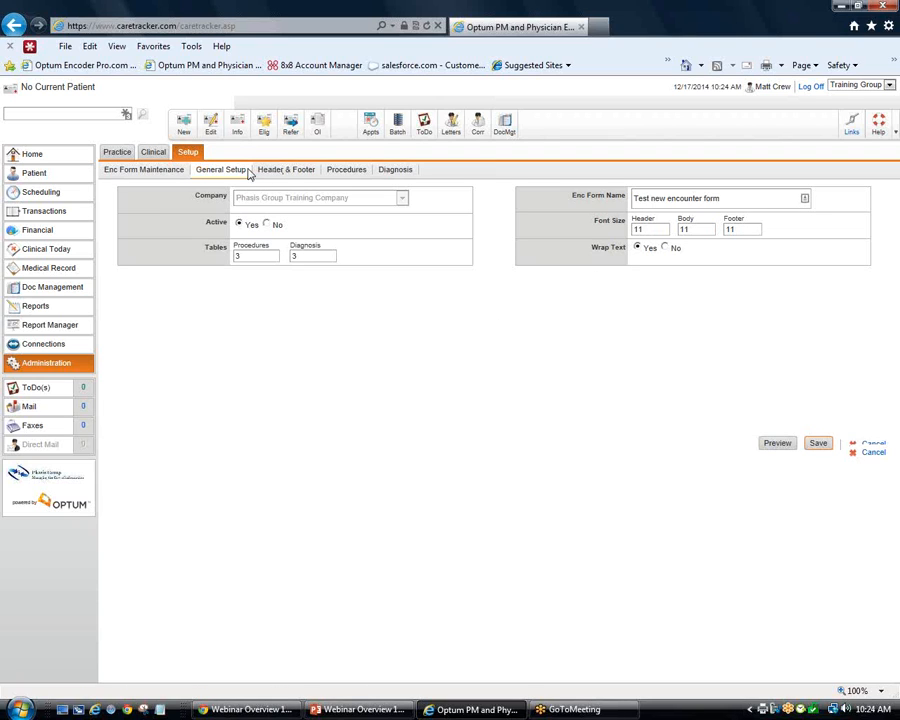
Open the header and footer settings and review the header name, address lines, telephone, fax and metadata fields
left_click(278, 174)
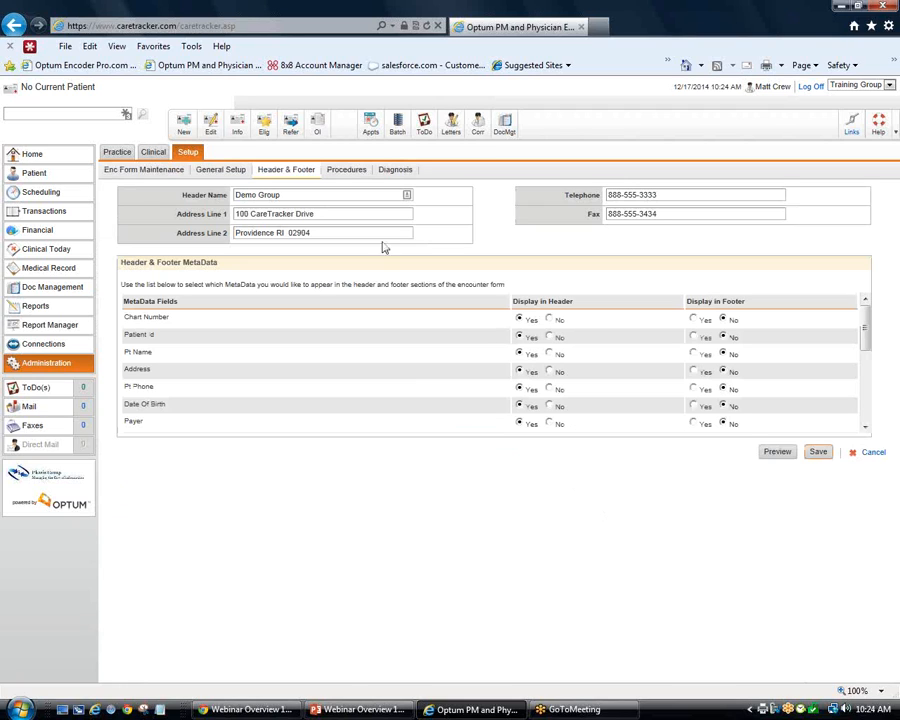
left_click_drag(284, 195, 236, 196)
left_click_drag(326, 214, 234, 214)
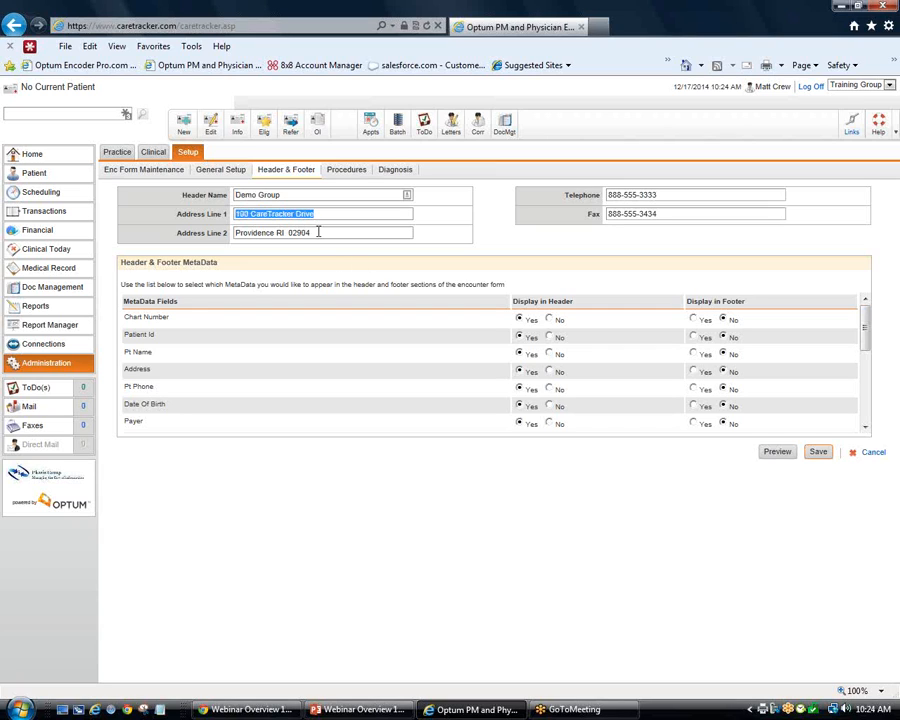
left_click_drag(318, 232, 204, 226)
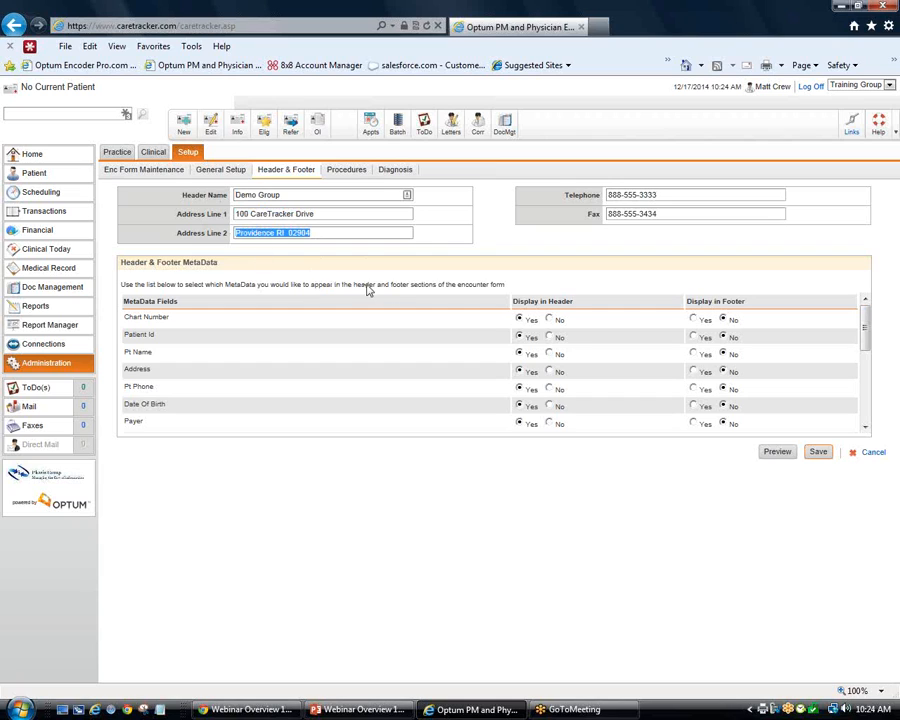
left_click_drag(665, 196, 557, 196)
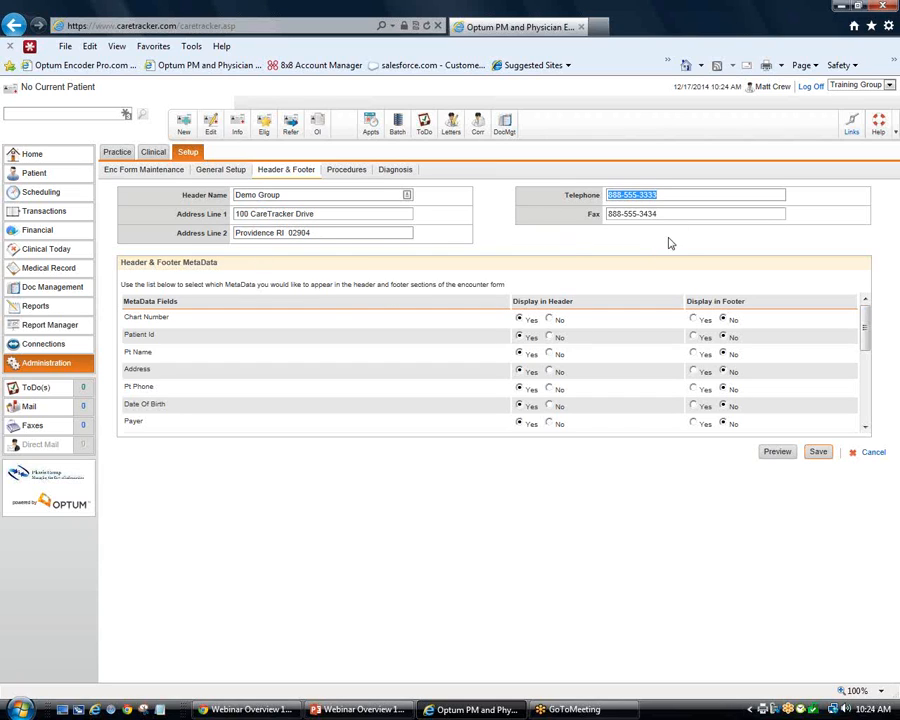
left_click_drag(669, 214, 577, 219)
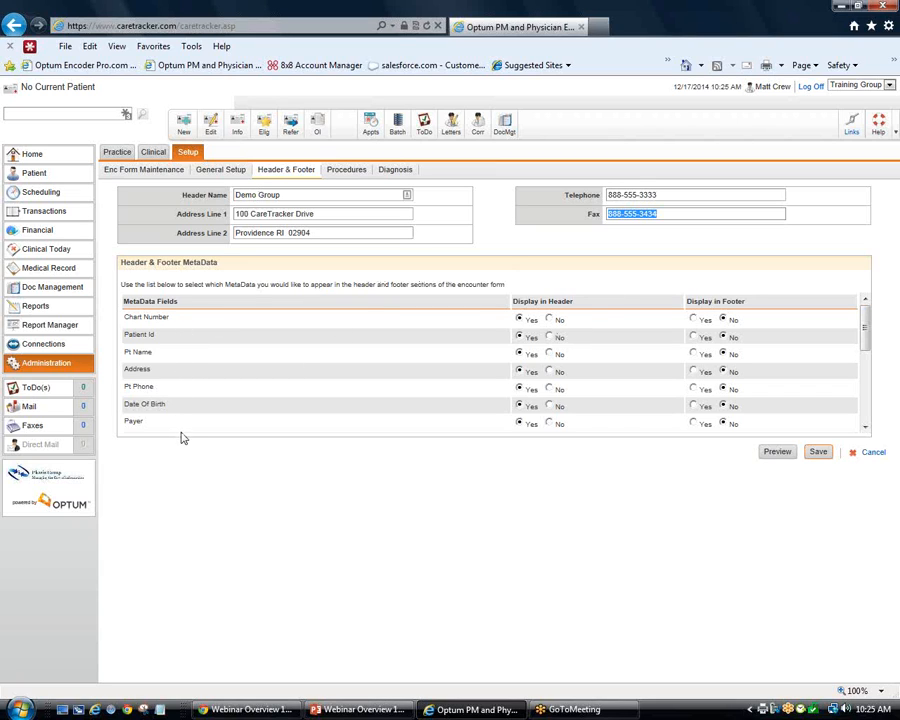
mouse_move(866, 325)
left_mouse_down()
mouse_move(870, 424)
mouse_move(870, 301)
left_mouse_up()
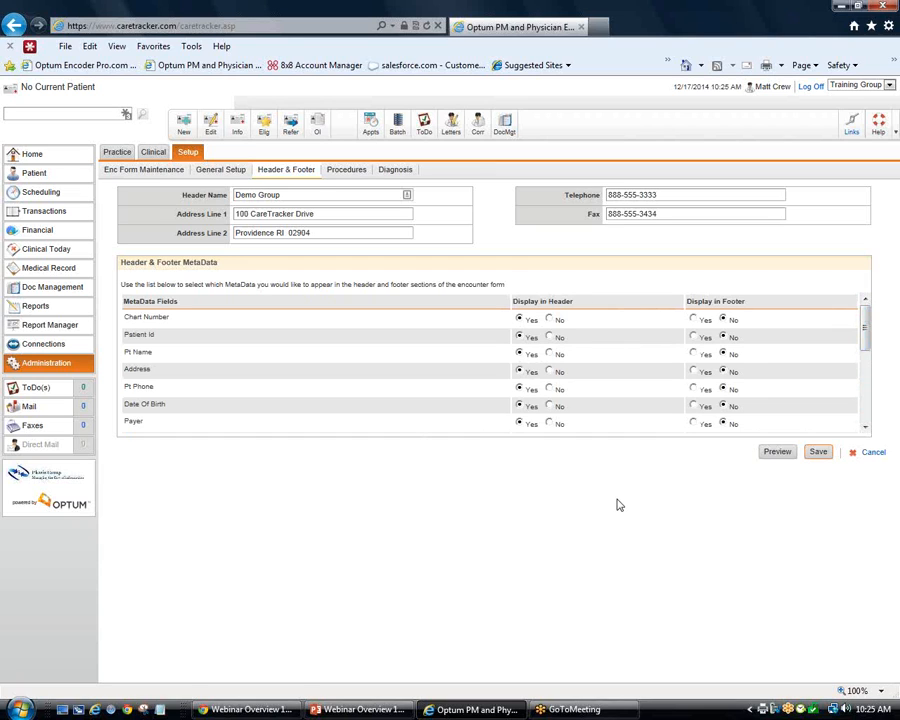
Set Chart Number to No for both header and footer display, and save the header and footer settings
left_click(693, 319)
left_click(549, 319)
left_click(722, 319)
left_click(779, 455)
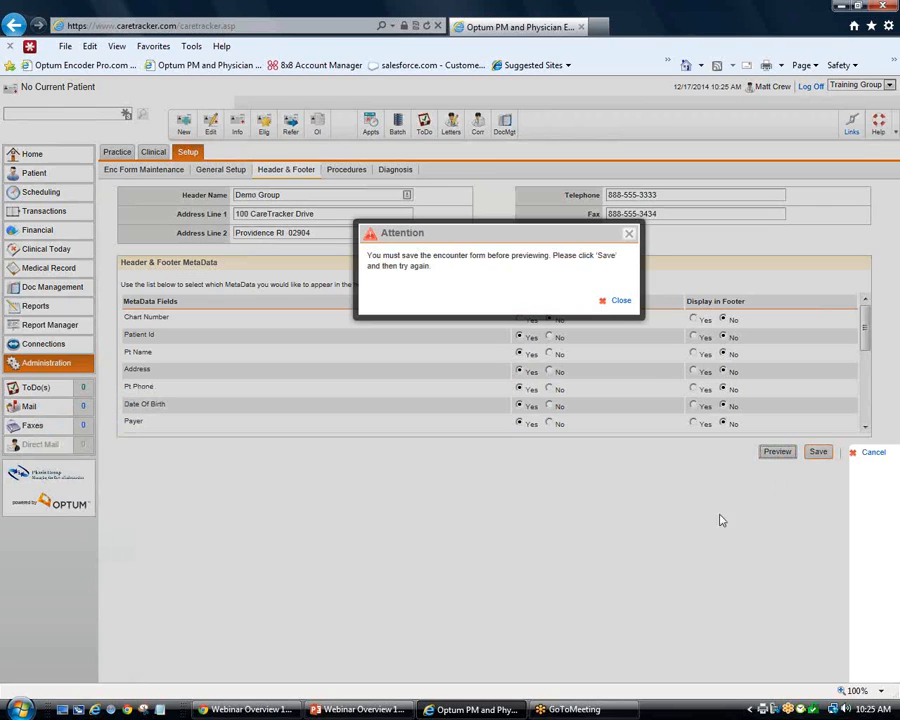
left_click(620, 300)
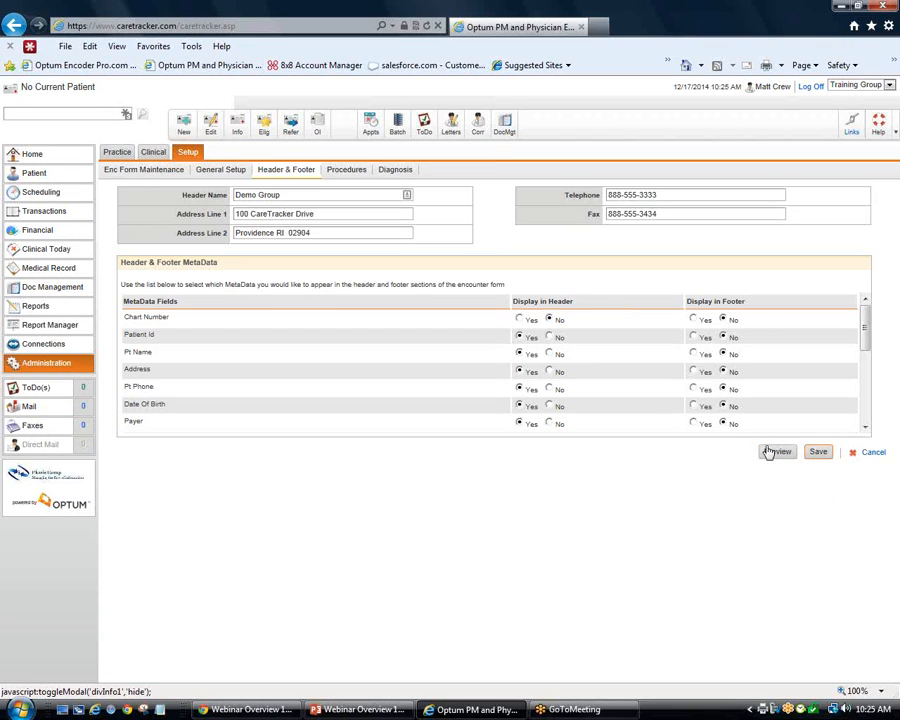
left_click(819, 453)
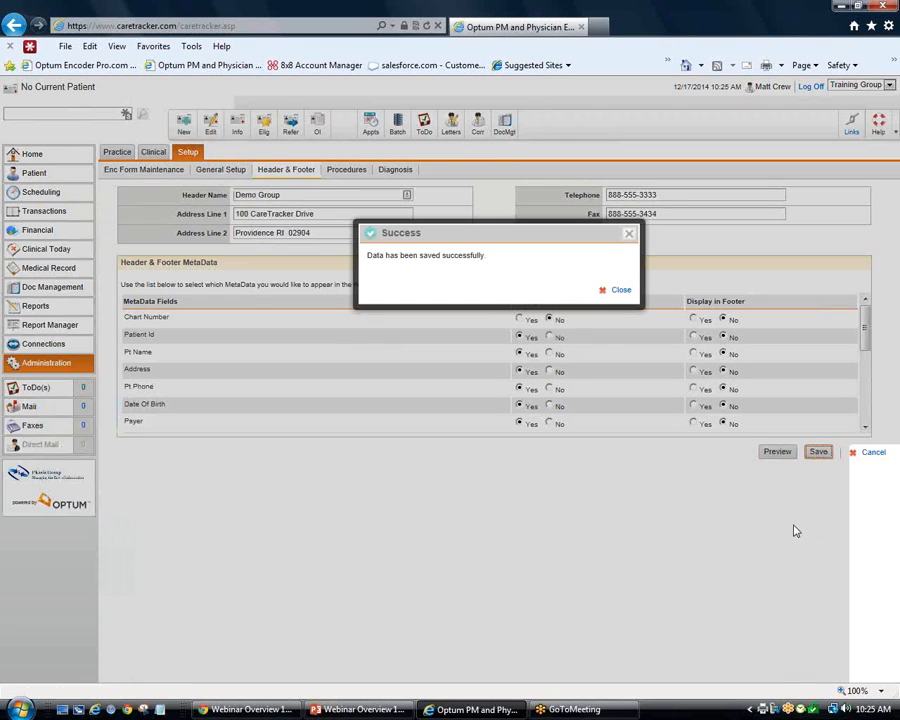
left_click(620, 291)
Preview the saved encounter form, check its header and footer sections, and close the preview
left_click(772, 455)
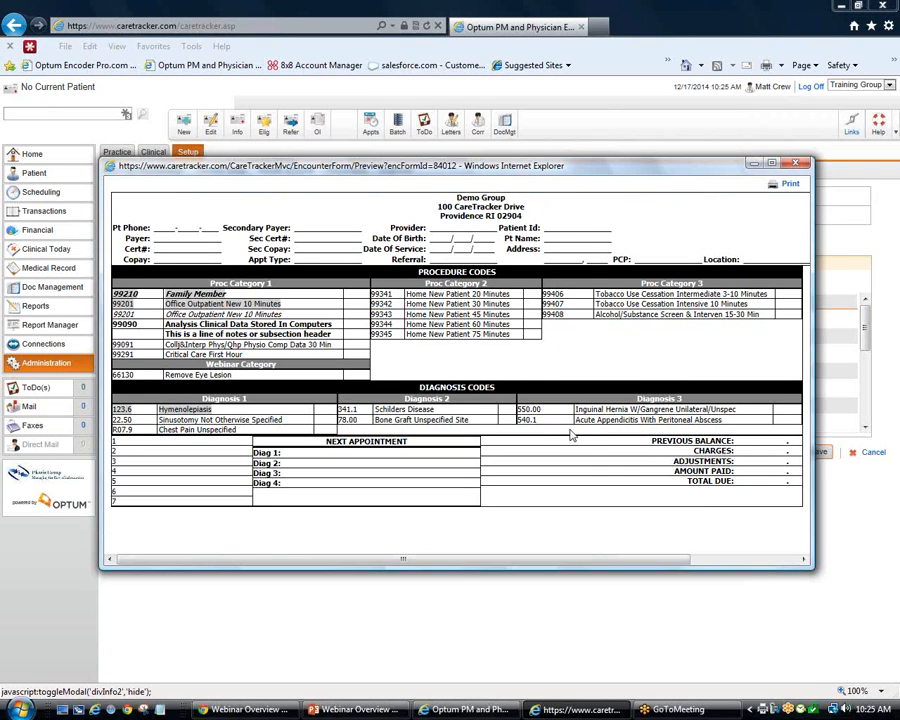
left_click_drag(165, 203, 770, 264)
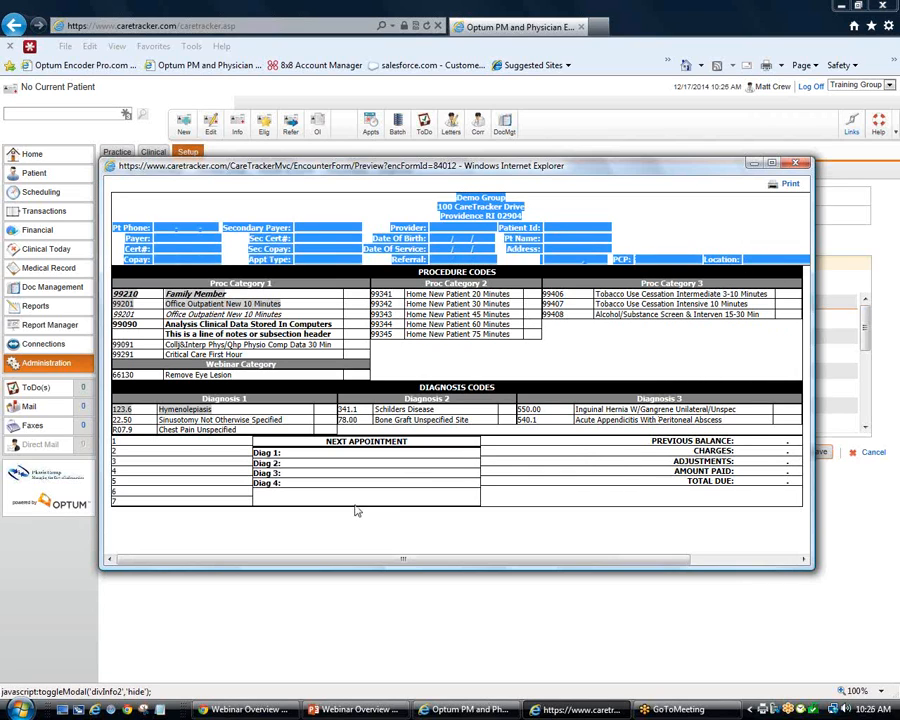
left_click_drag(185, 450, 767, 510)
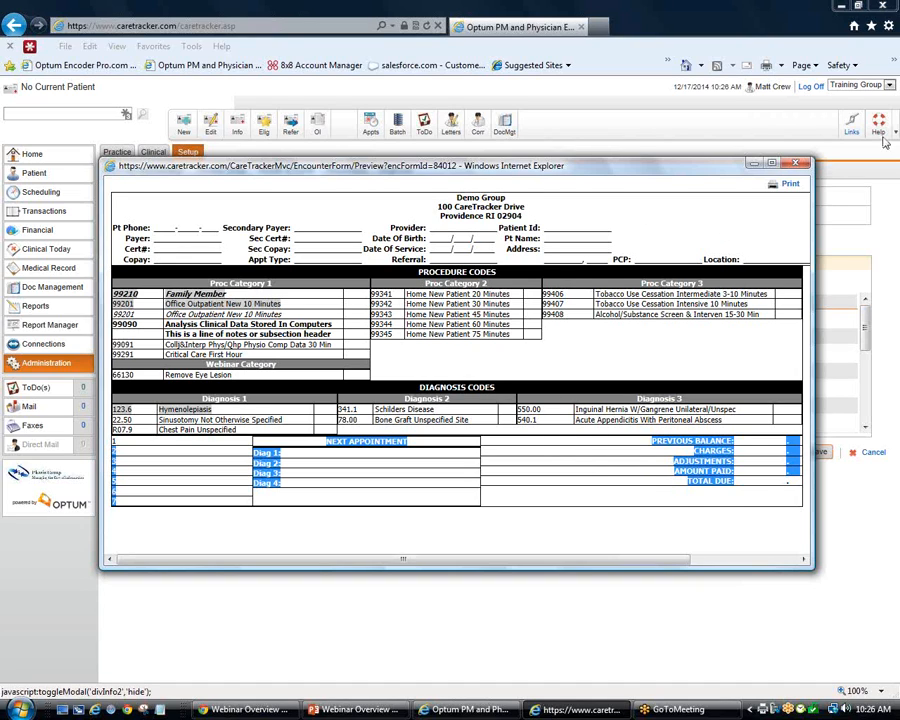
left_click(800, 164)
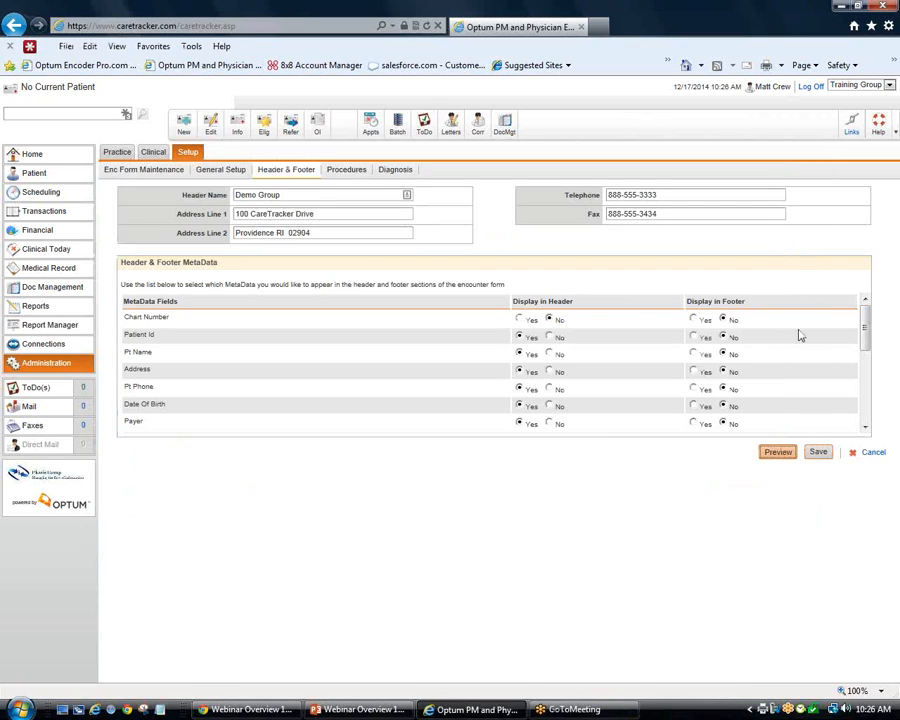
Open the form's procedures settings and review each procedure category's name, column, display order and CPT codes
left_click(343, 172)
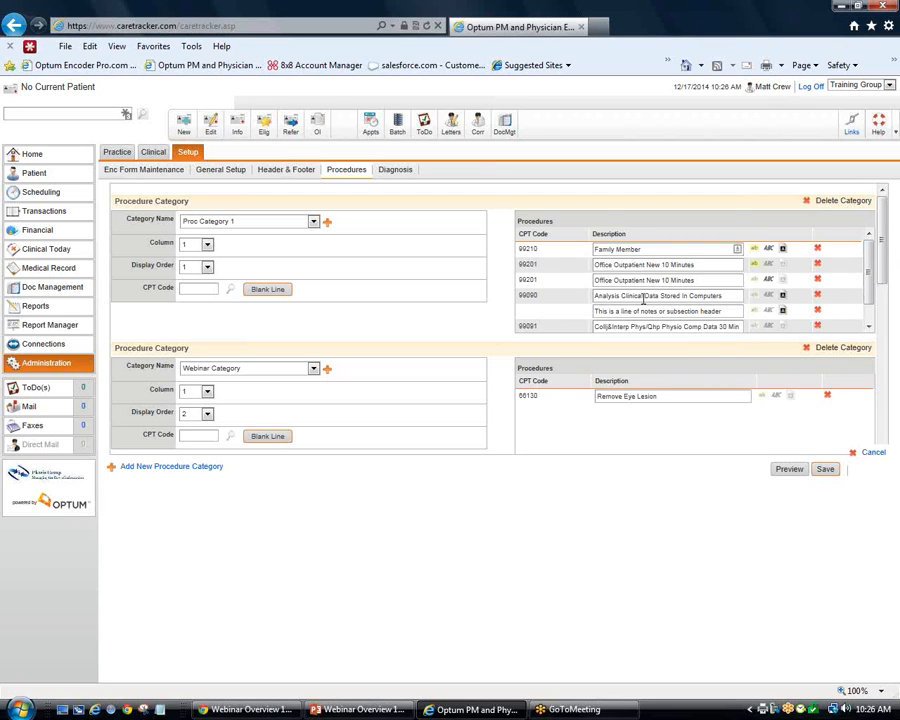
left_click_drag(110, 204, 320, 268)
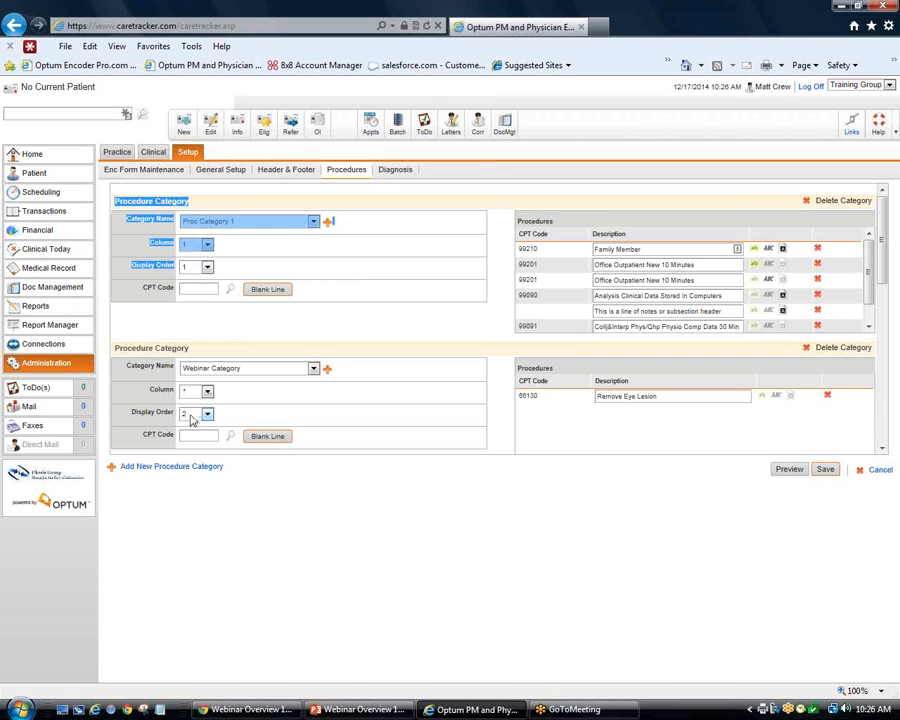
scroll(205, 412, "down", 3)
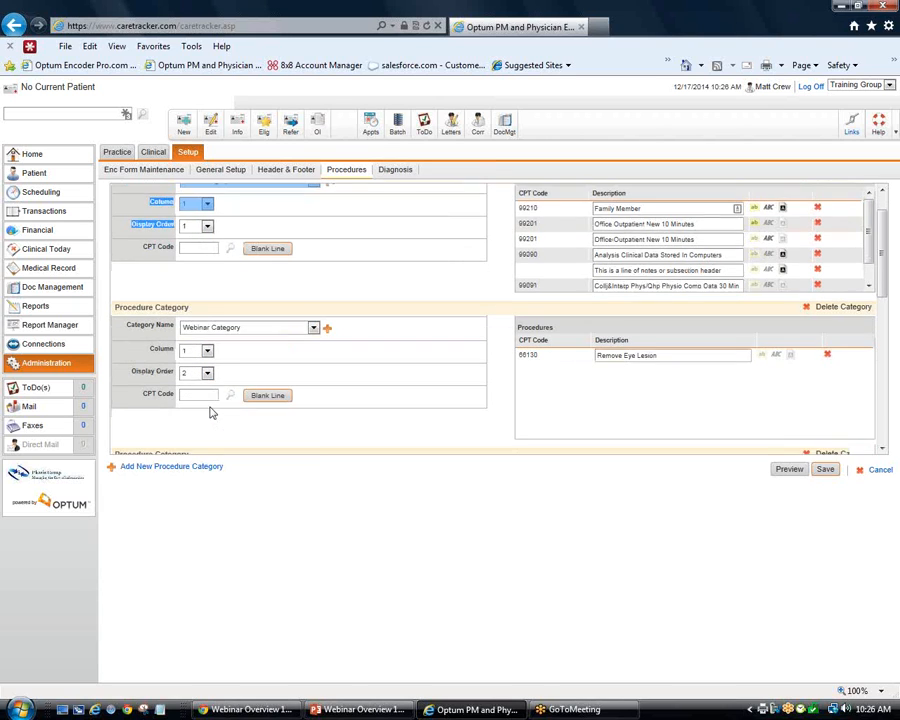
scroll(229, 335, "down", 2)
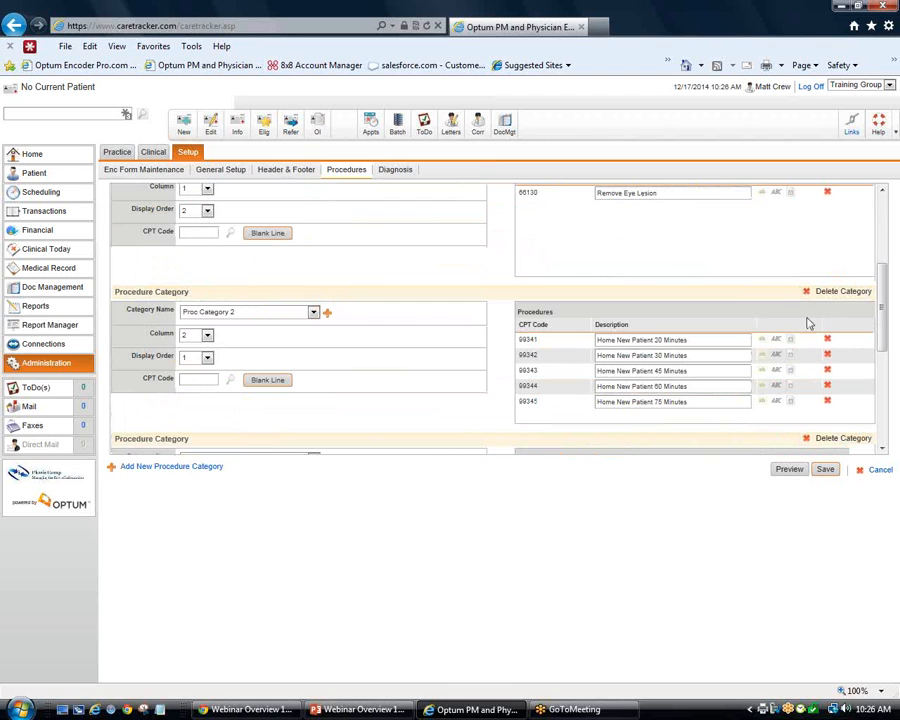
left_click_drag(879, 332, 864, 310)
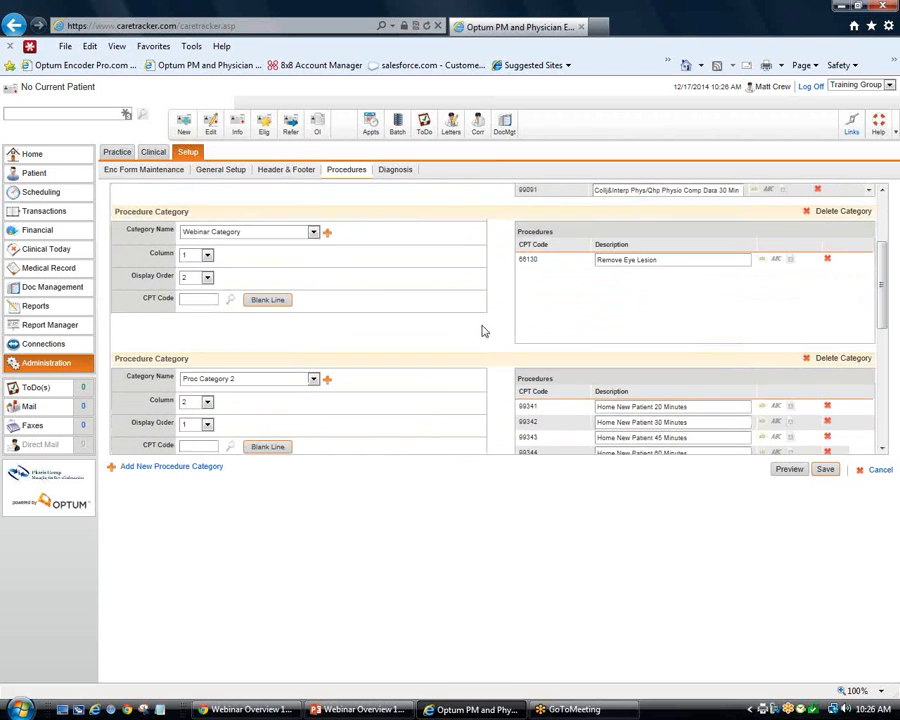
scroll(367, 306, "down", 2)
scroll(365, 308, "down", 3)
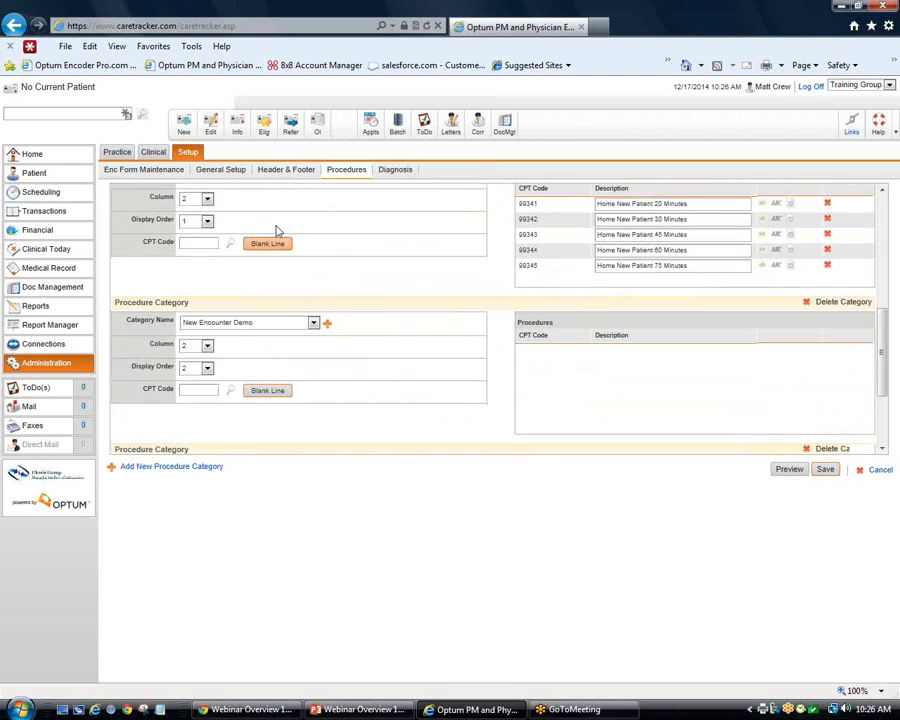
scroll(258, 290, "down", 1)
scroll(263, 300, "down", 3)
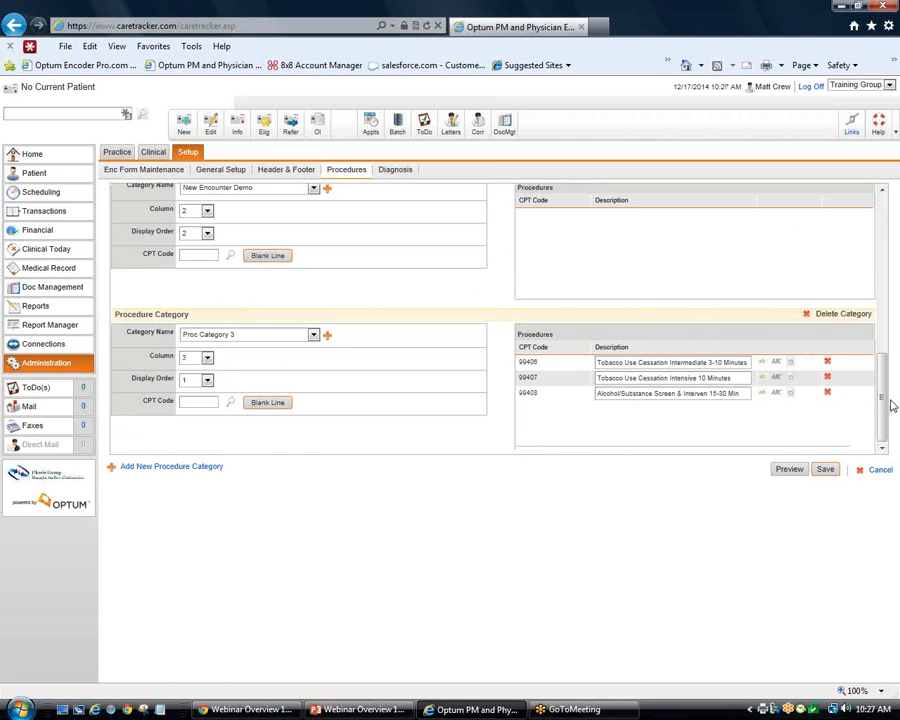
left_click_drag(883, 398, 884, 218)
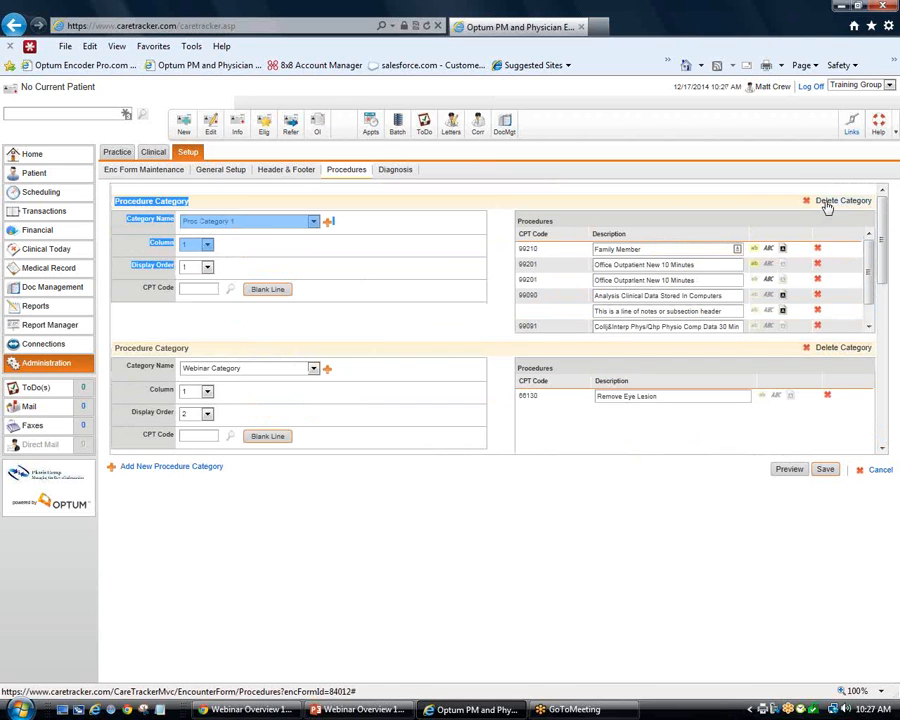
left_click_drag(884, 262, 621, 140)
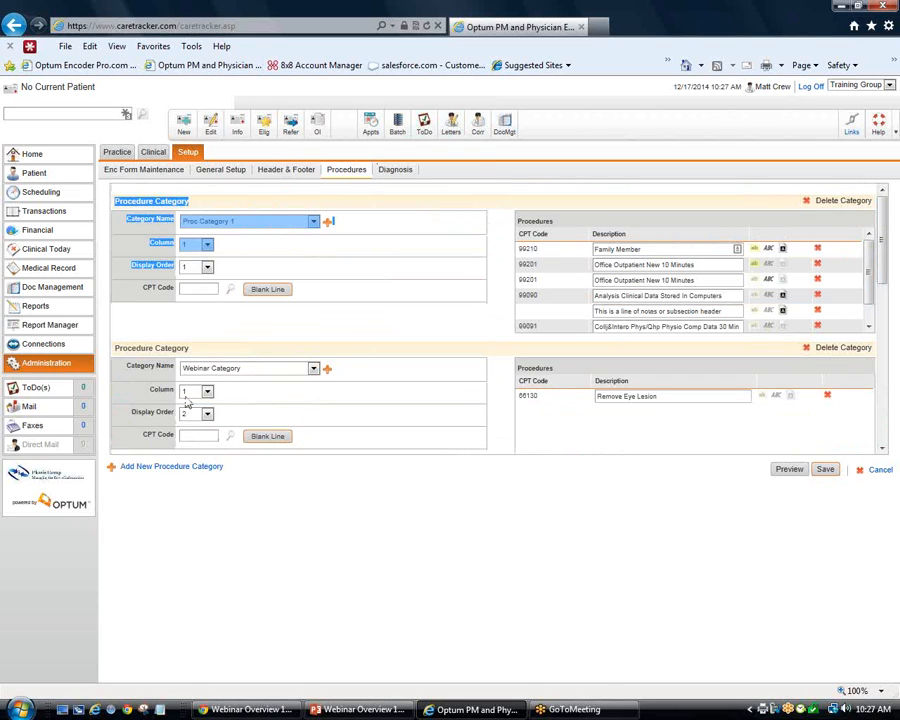
Add a new procedure category to the form and name it Misc Procedures
left_click(193, 498)
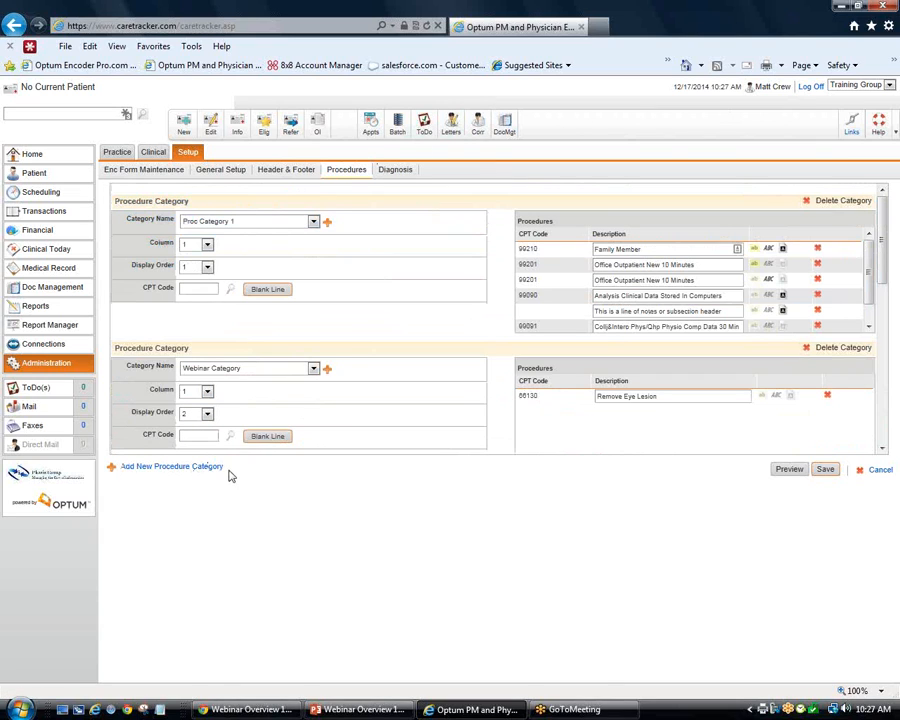
left_click_drag(225, 466, 111, 470)
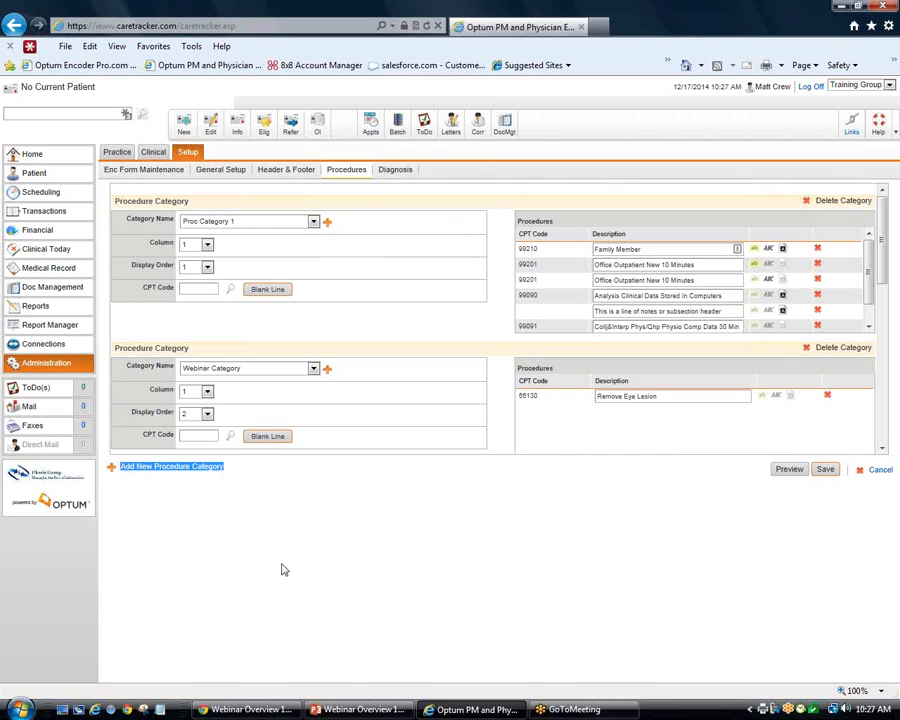
left_click(117, 467)
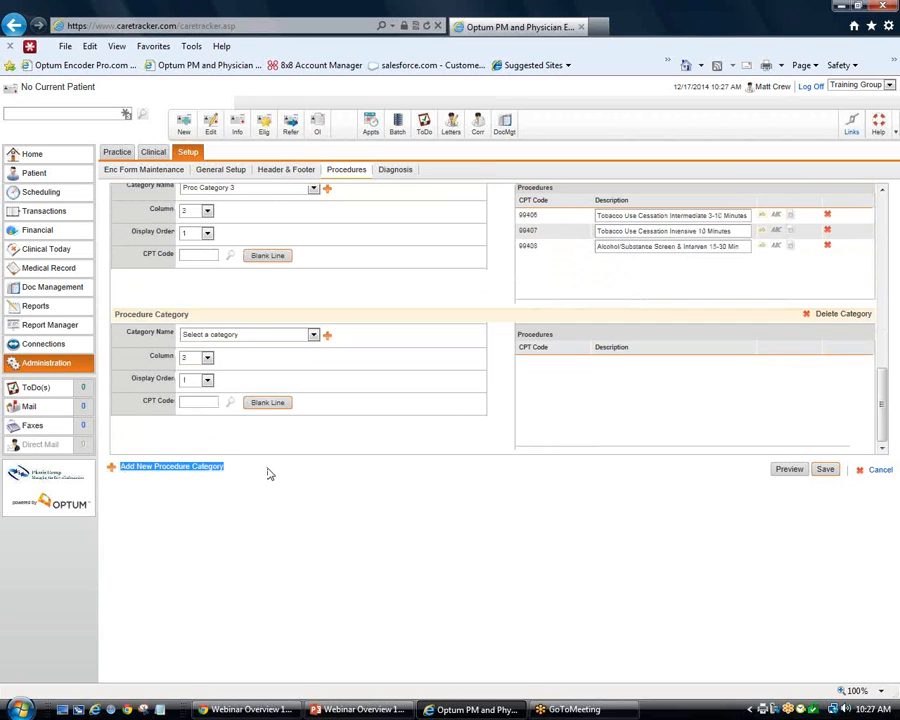
left_click(314, 335)
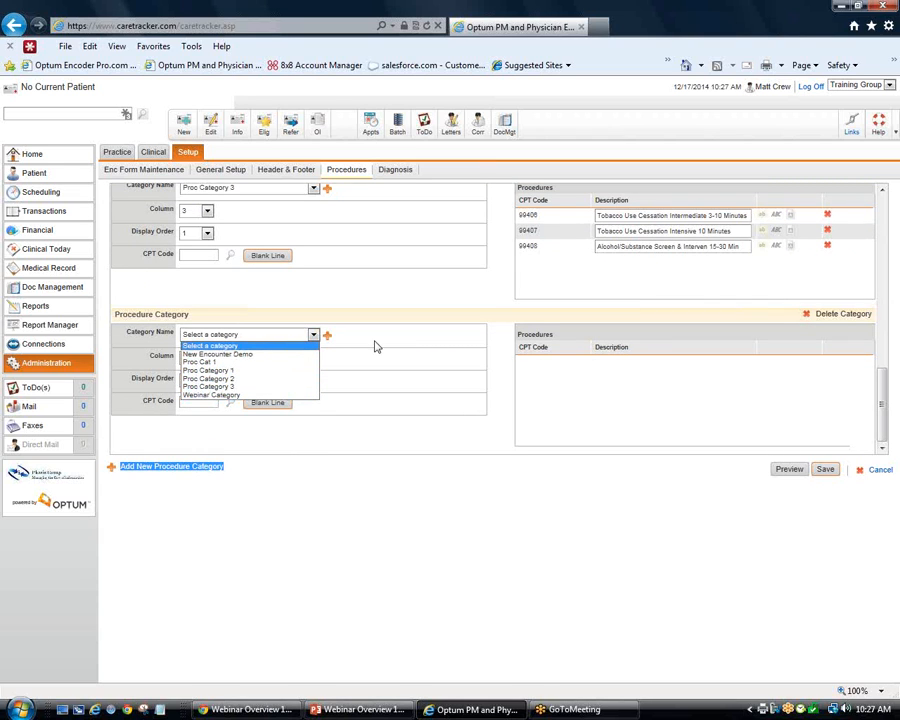
left_click(331, 344)
left_click(327, 337)
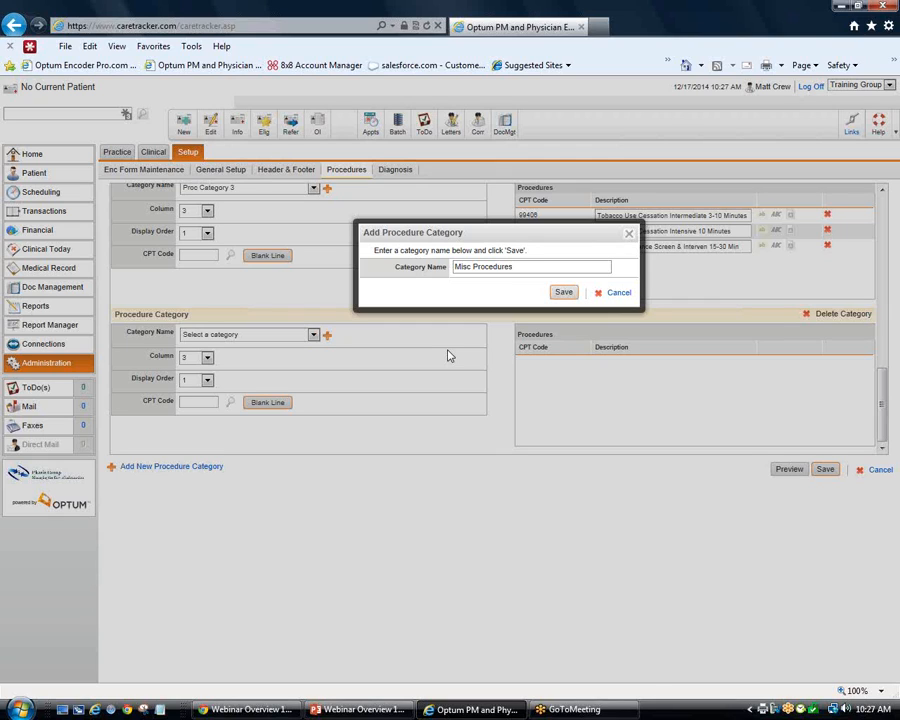
left_click(564, 294)
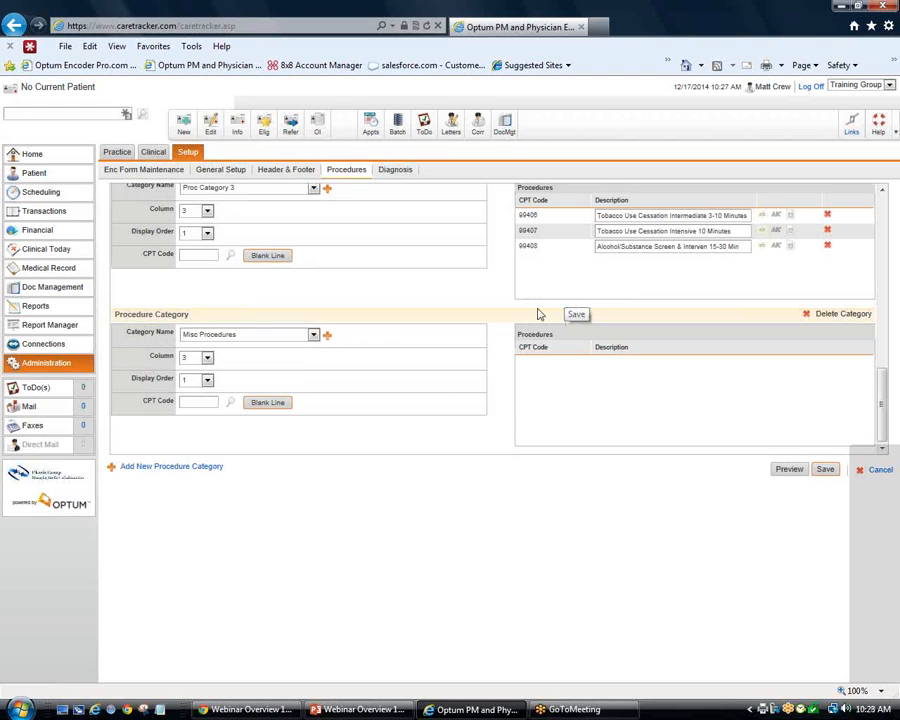
Review the category names available for the new procedure category, leaving Misc Procedures selected
left_click(313, 337)
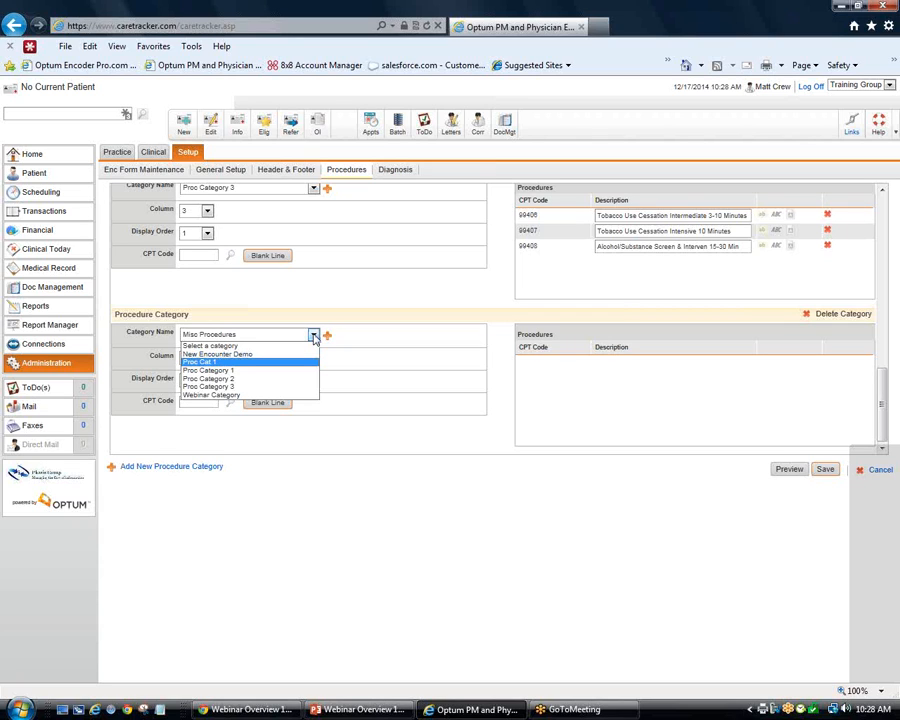
left_click(313, 337)
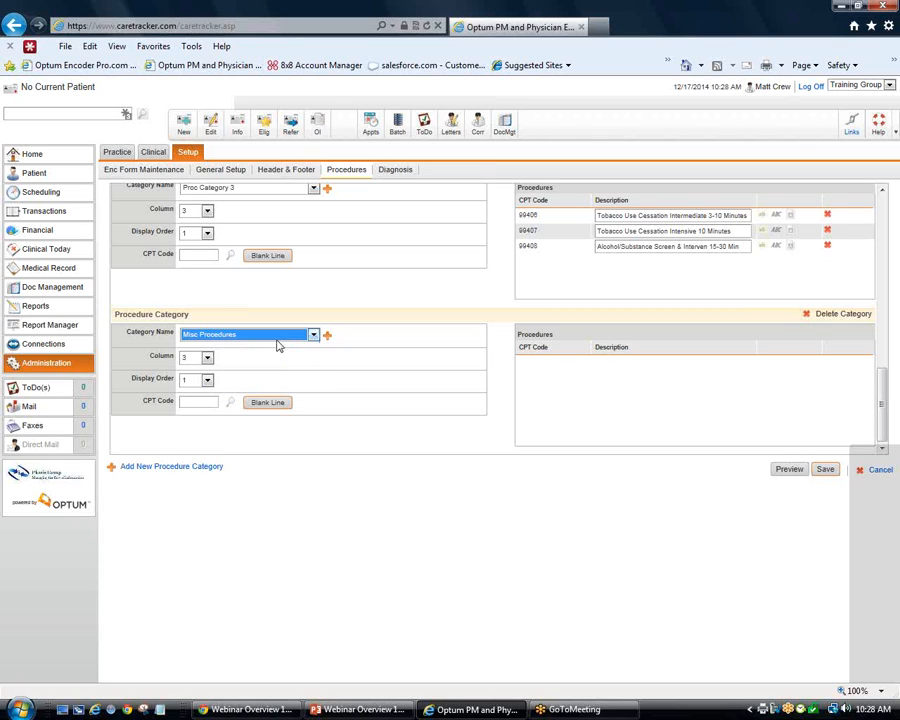
left_click(254, 339)
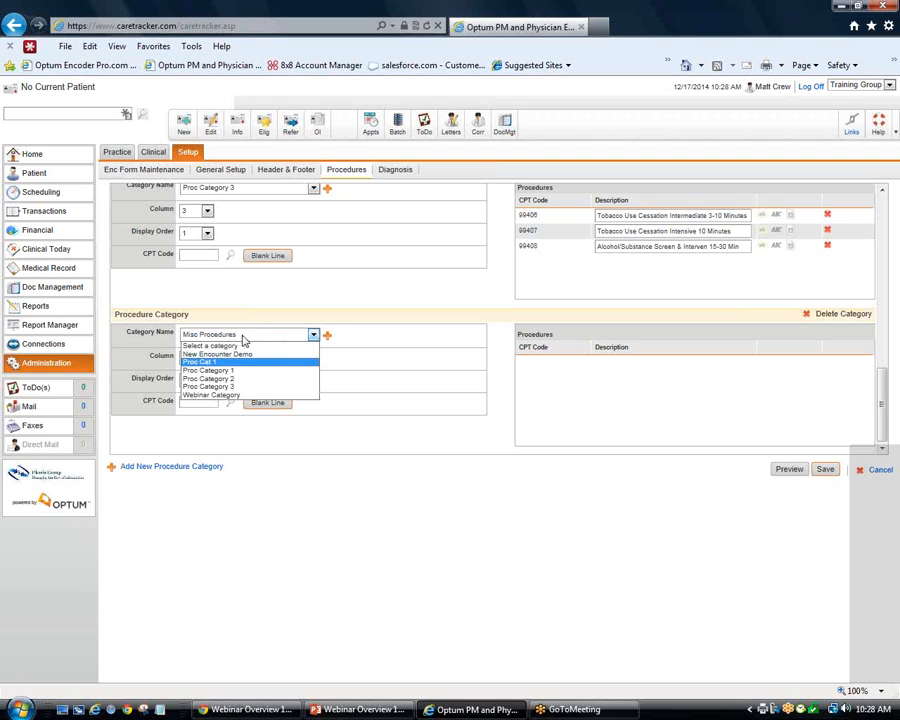
left_click(256, 340)
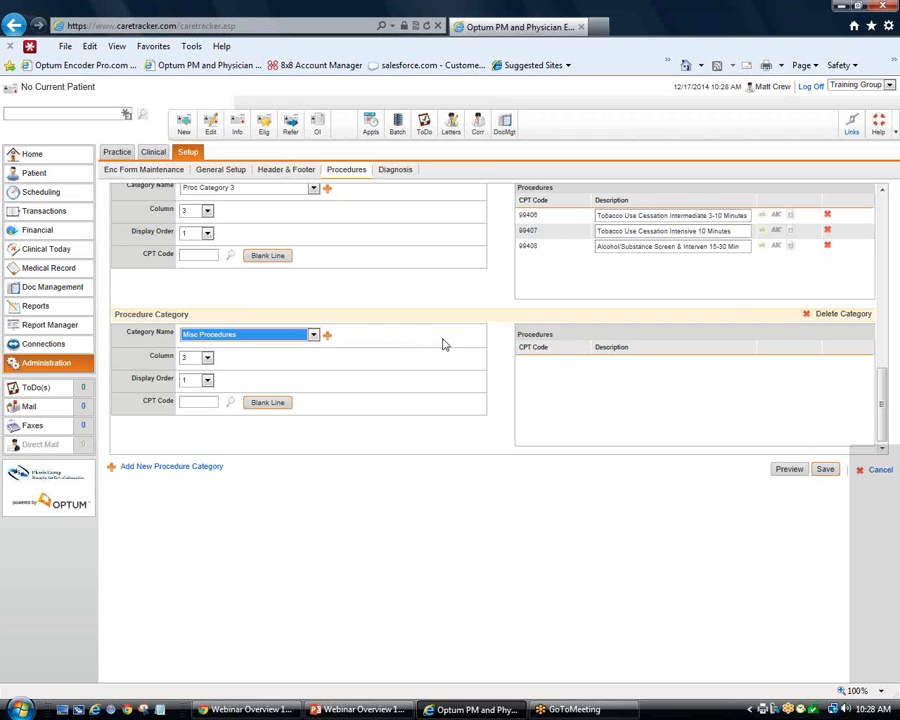
Keep Misc Procedures in column 3, set its display order to 2, and save the procedure settings
left_click(207, 358)
left_click(207, 380)
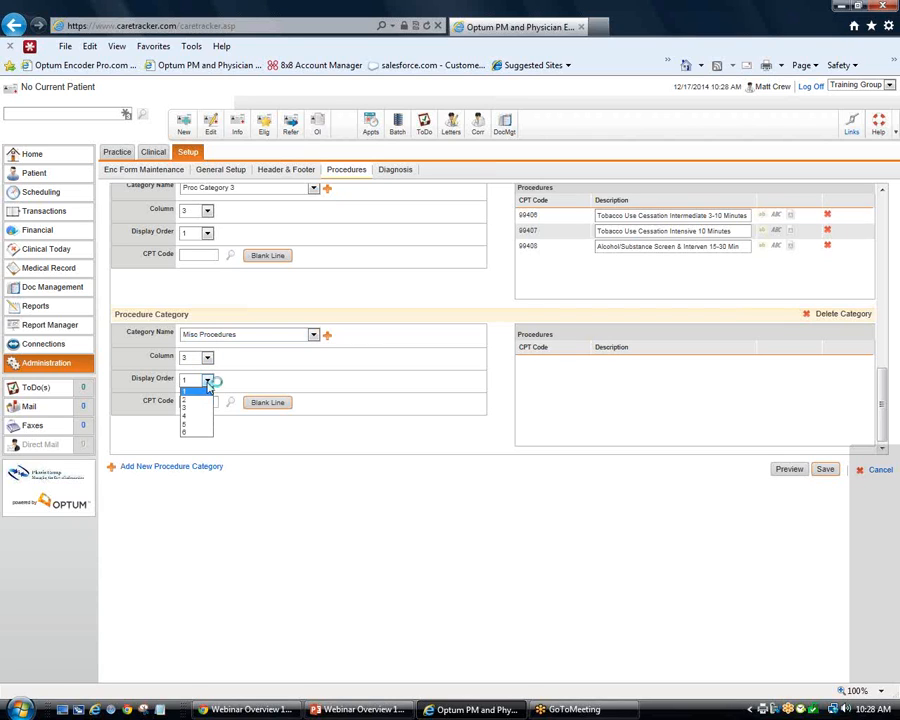
left_click(193, 403)
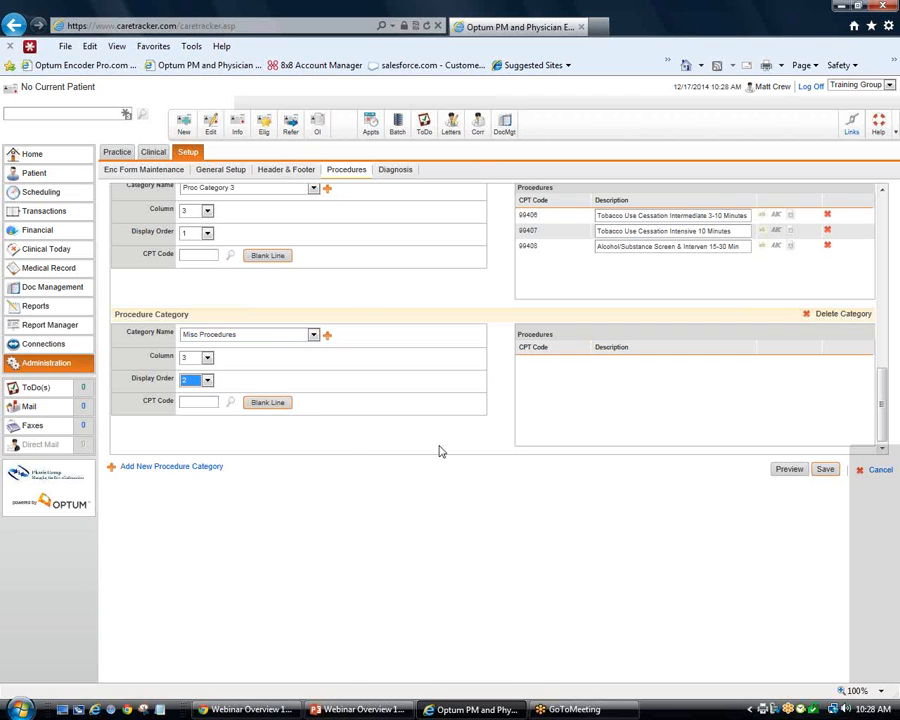
left_click(825, 469)
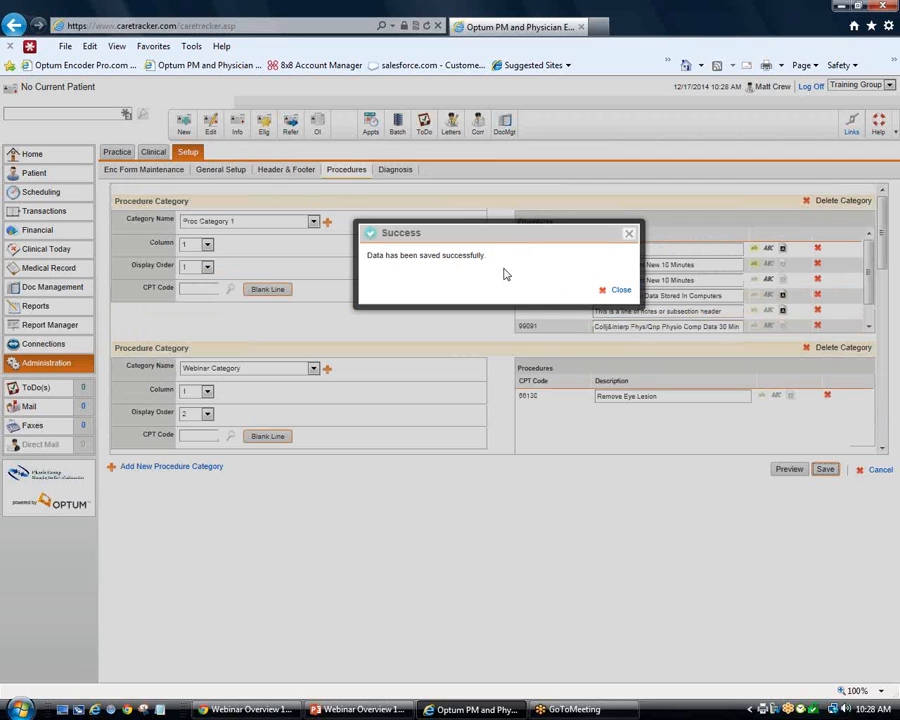
left_click_drag(489, 261, 372, 263)
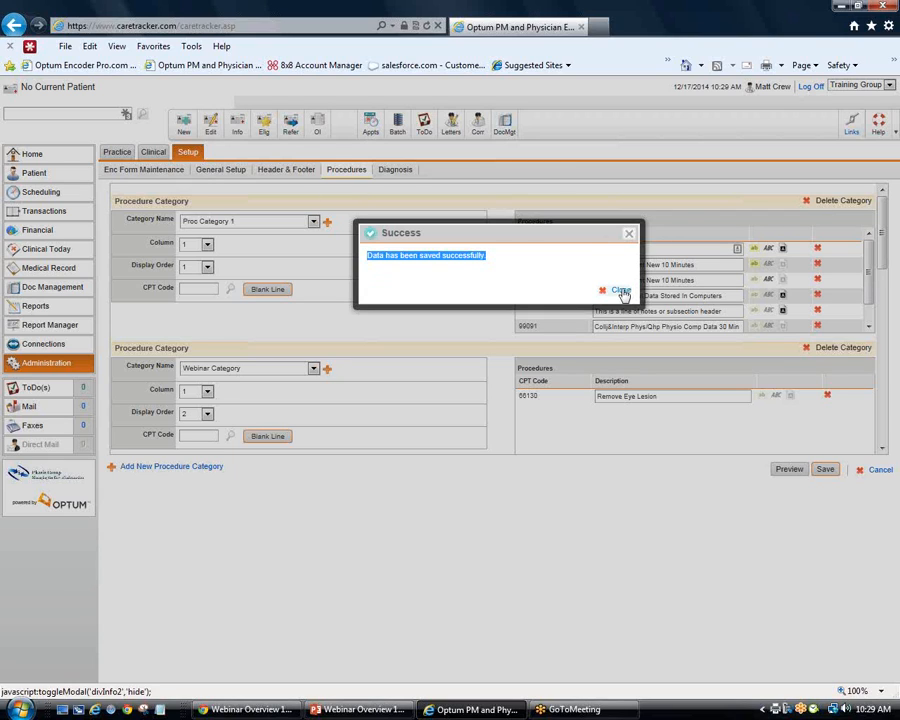
left_click(415, 223)
double_click(428, 235)
key("ctrl+a")
left_click(444, 235)
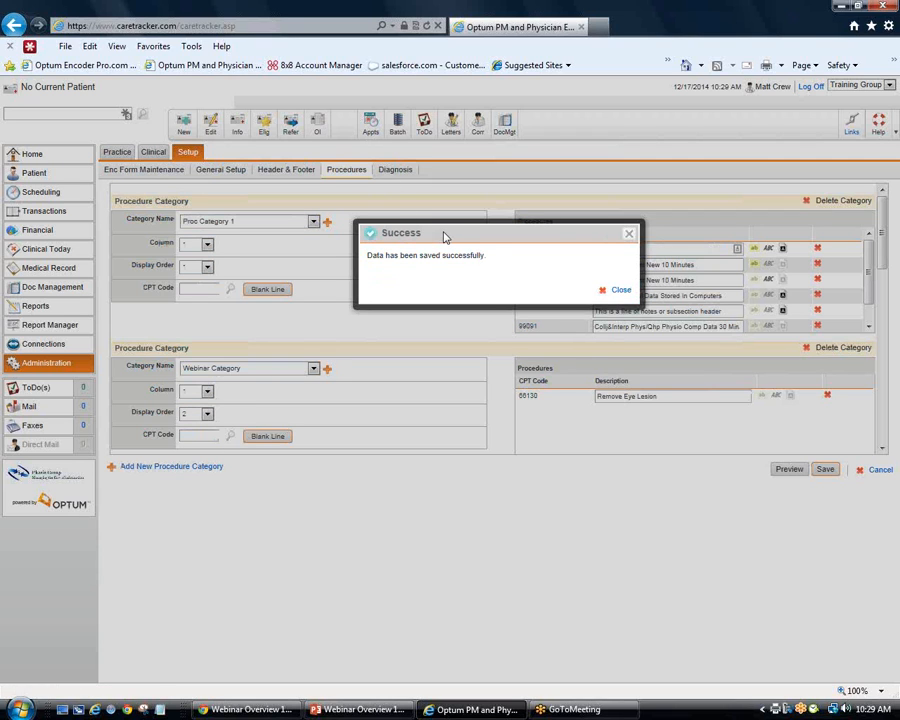
left_click(619, 291)
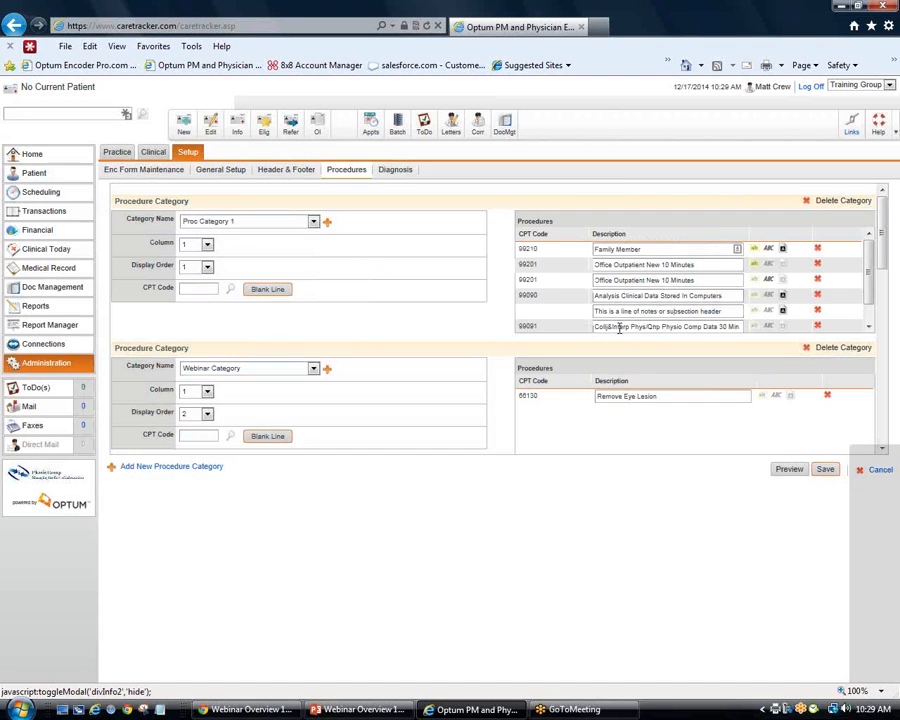
Preview the encounter form, check how the procedure categories are laid out, and close the preview
left_click(790, 471)
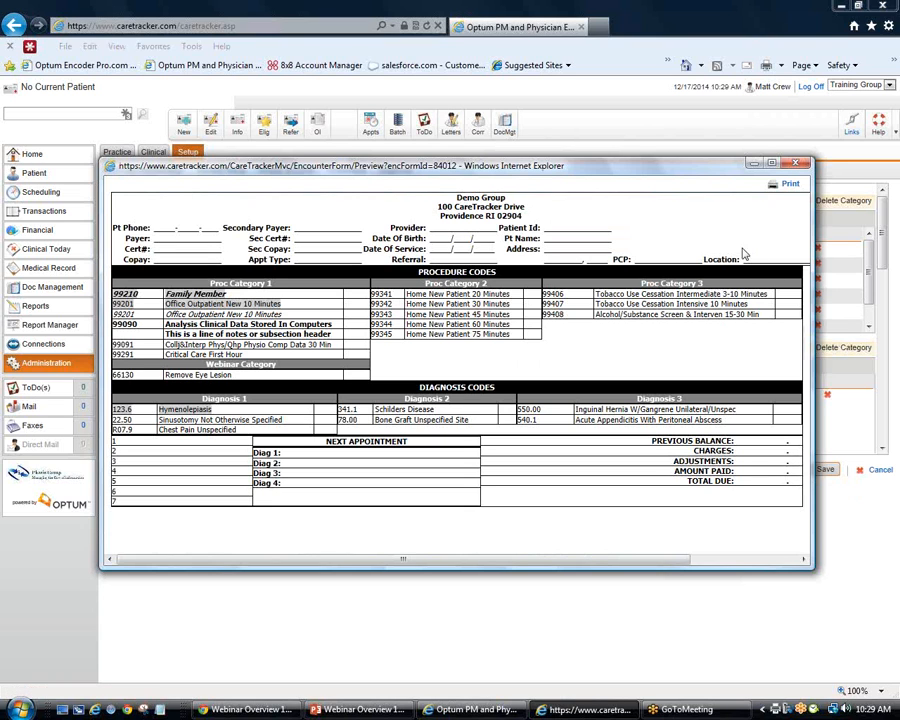
left_click_drag(633, 172, 658, 155)
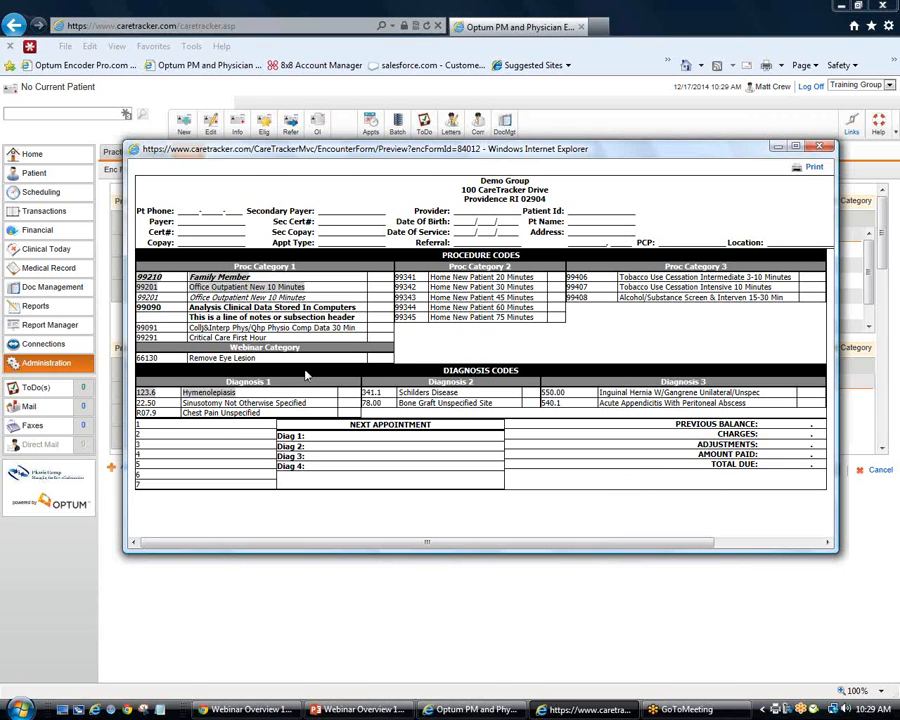
left_click(819, 148)
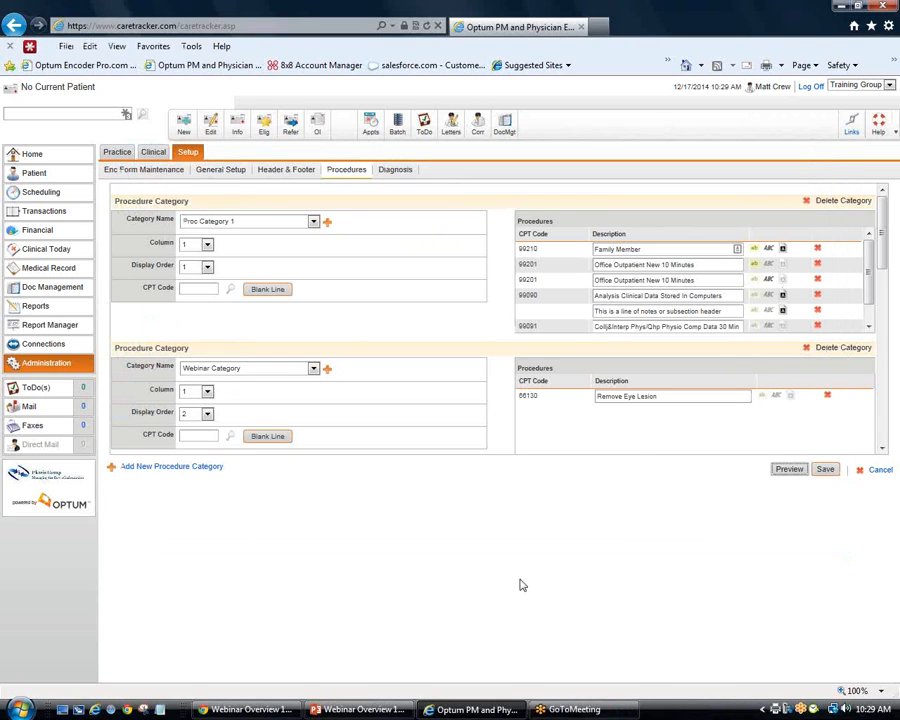
Search for procedure codes matching 11 for the Misc Procedures category and browse the matching codes
scroll(476, 364, "down", 6)
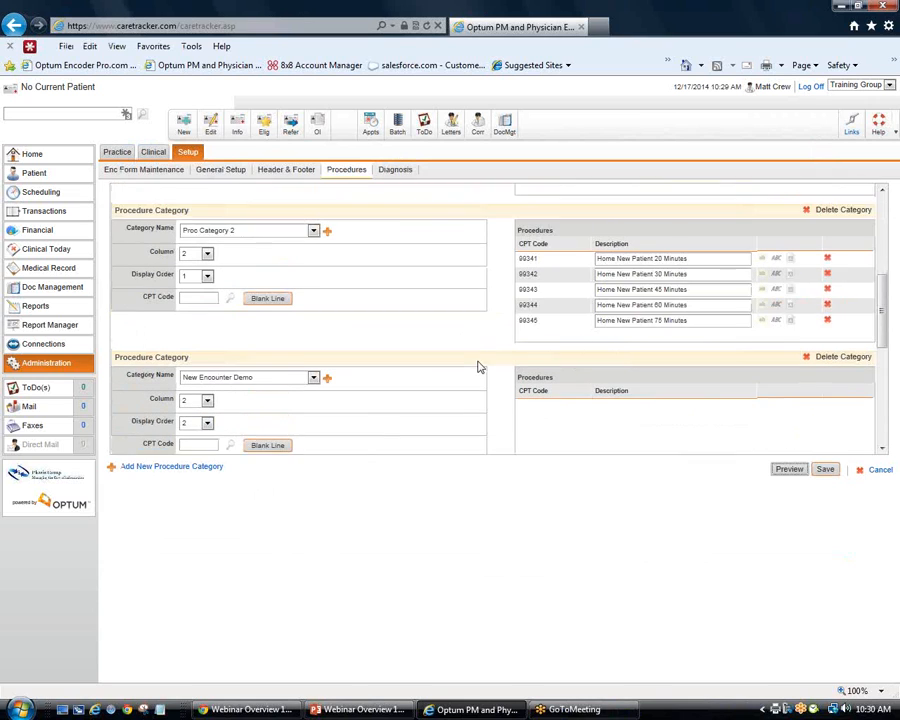
scroll(476, 372, "down", 3)
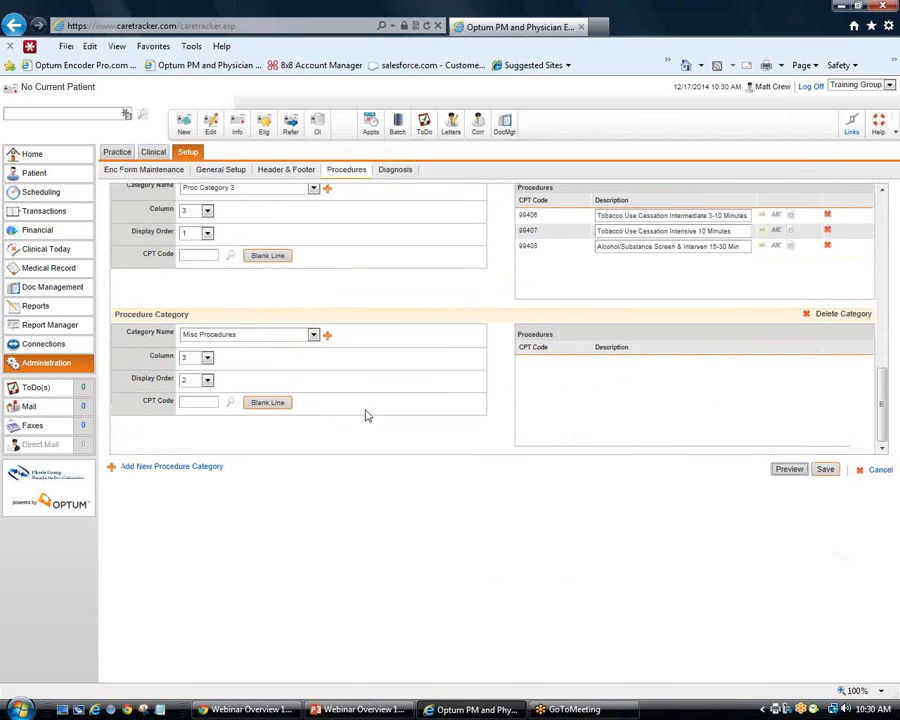
left_click(184, 402)
left_click(229, 403)
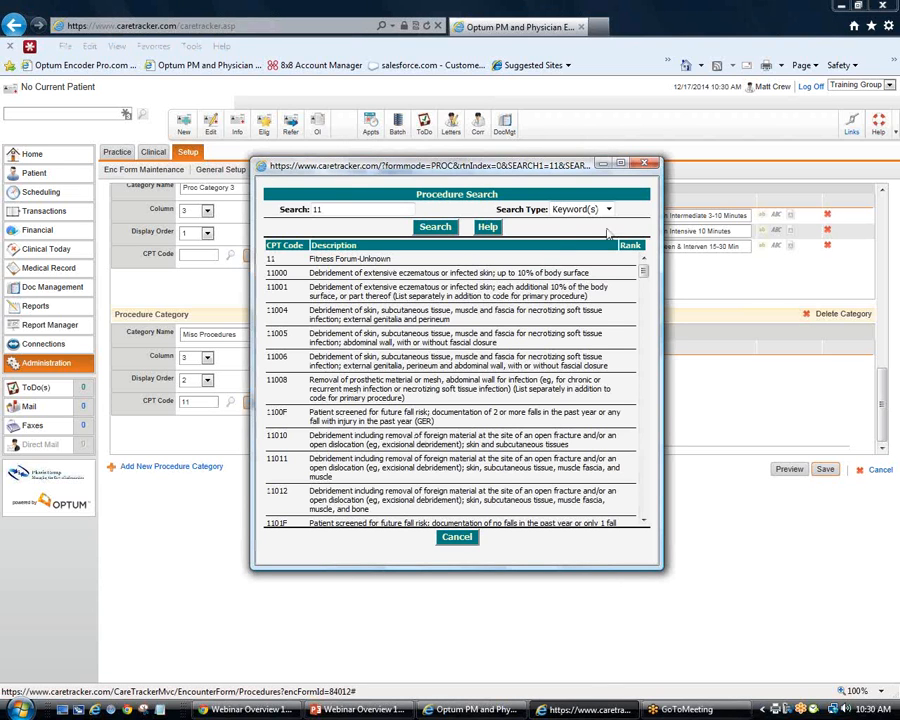
scroll(575, 320, "down", 3)
scroll(575, 320, "down", 10)
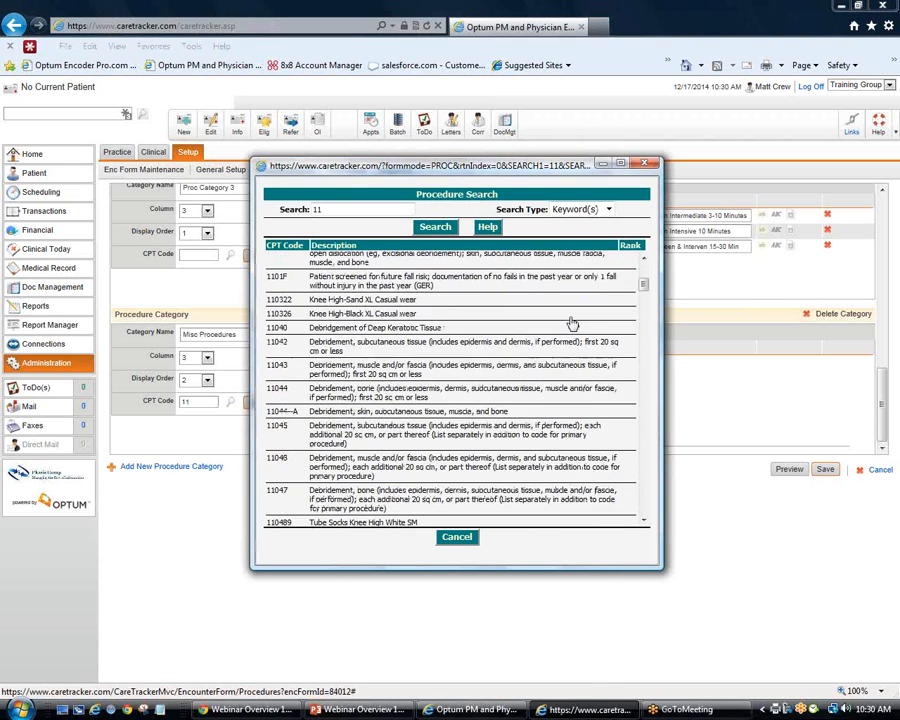
scroll(573, 323, "down", 10)
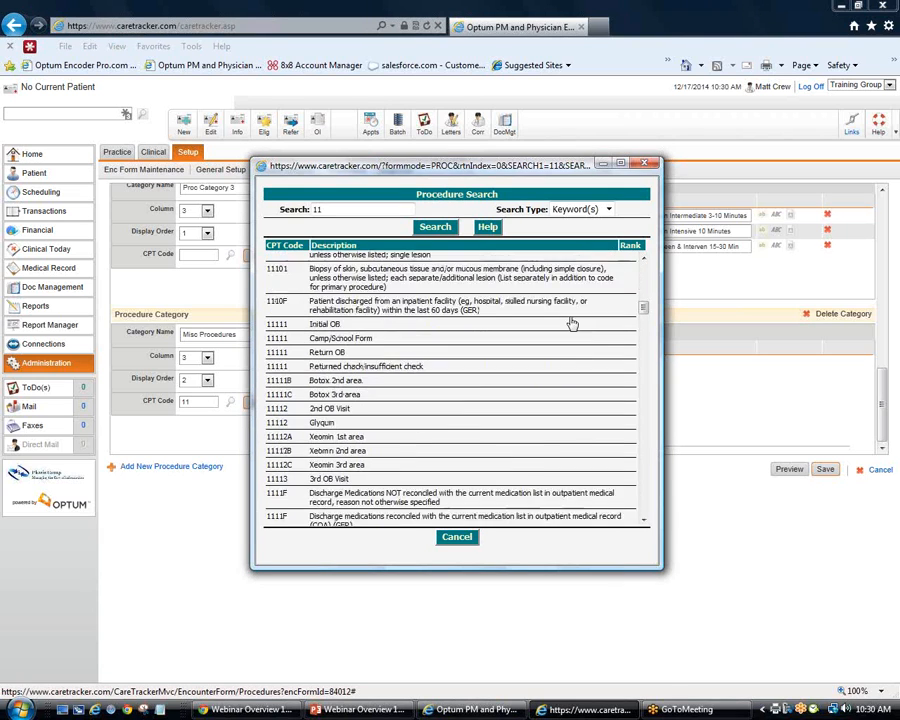
scroll(595, 300, "up", 10)
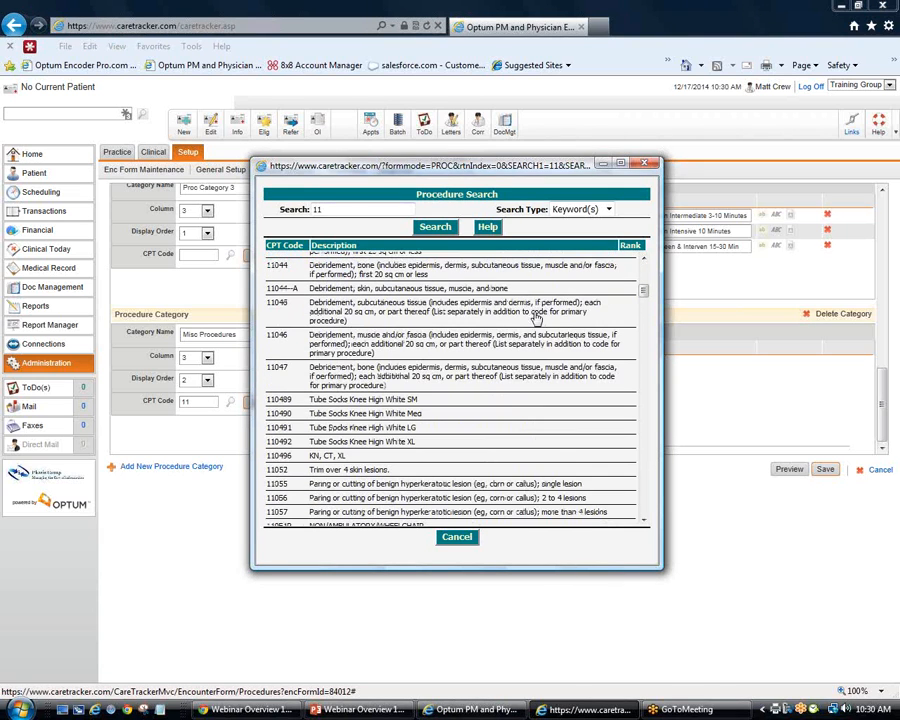
Set the procedure search type to CPT/HCPCS and add debridement code 11044 to the Misc Procedures category
left_click(609, 212)
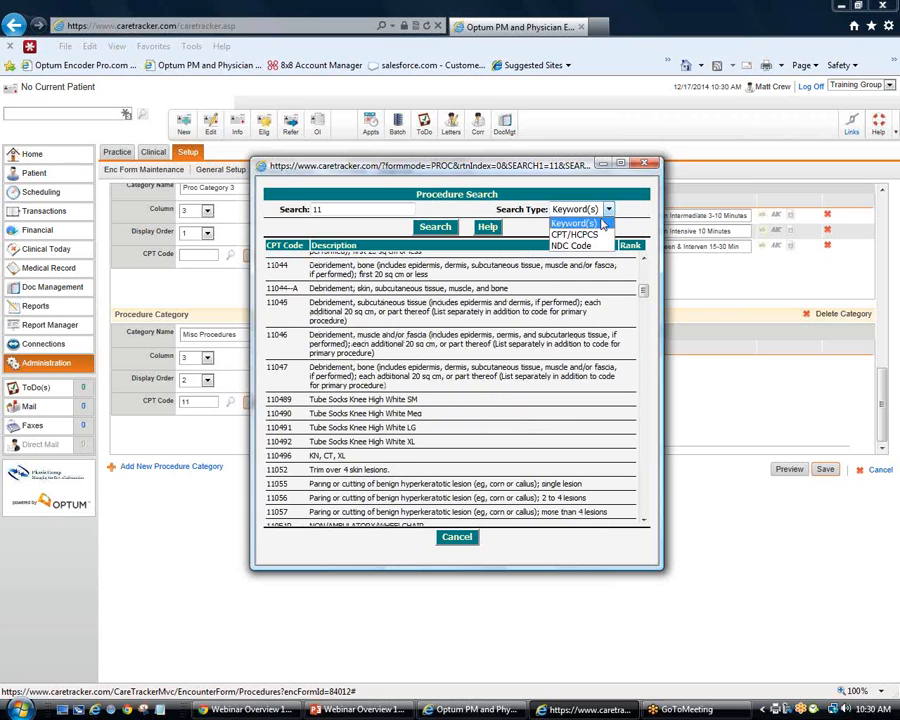
left_click(592, 237)
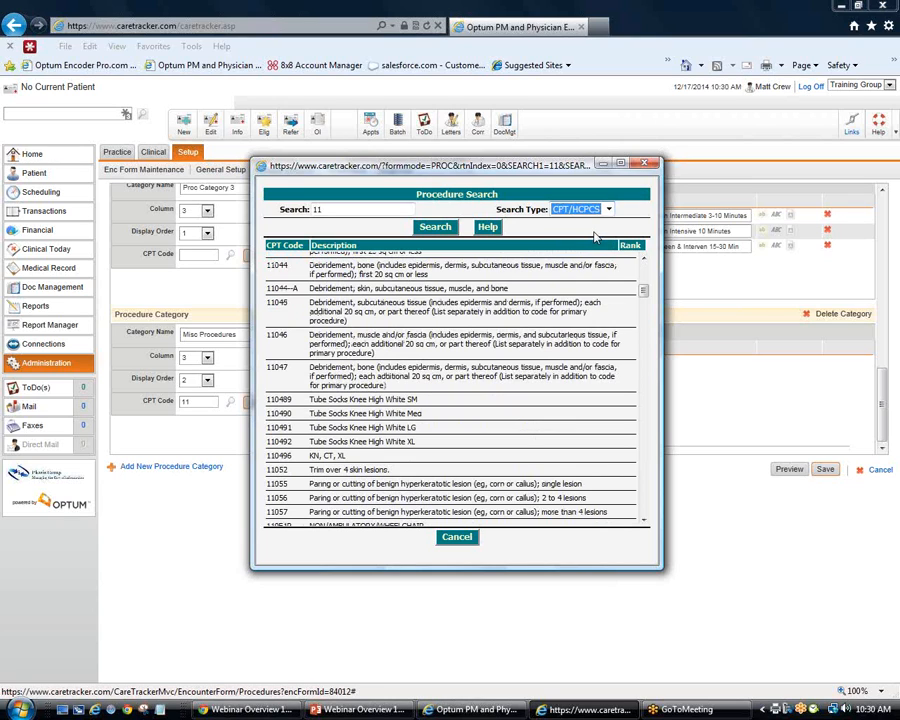
left_click(608, 210)
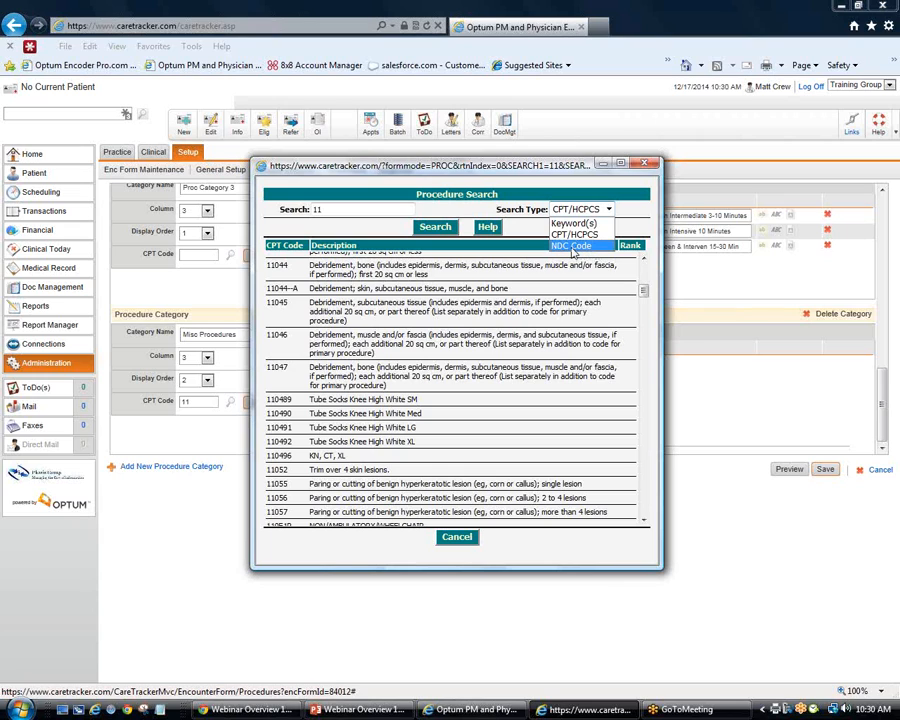
left_click(657, 218)
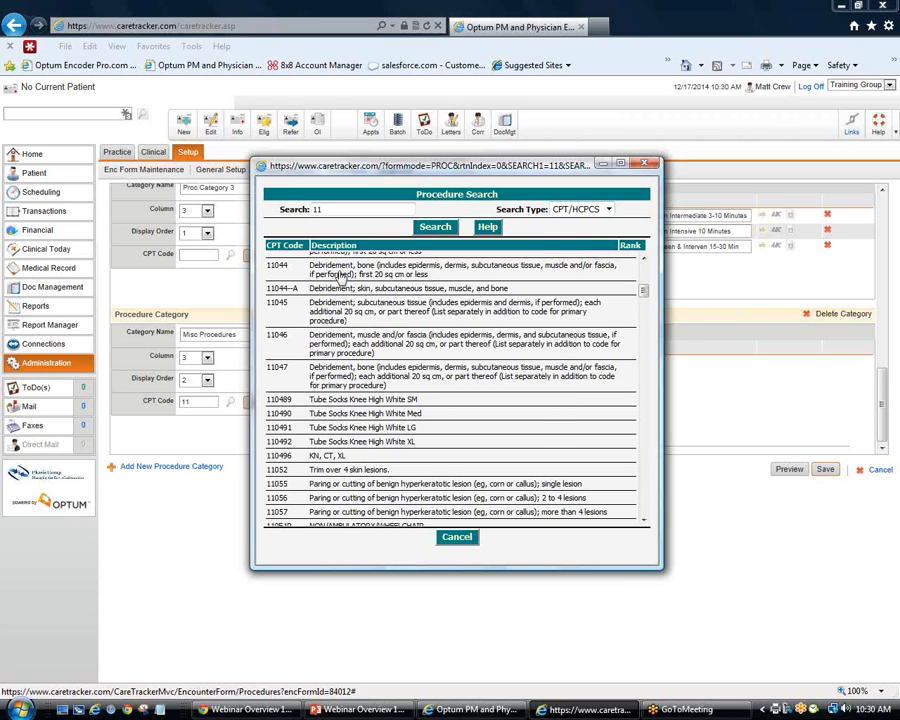
left_click(460, 296)
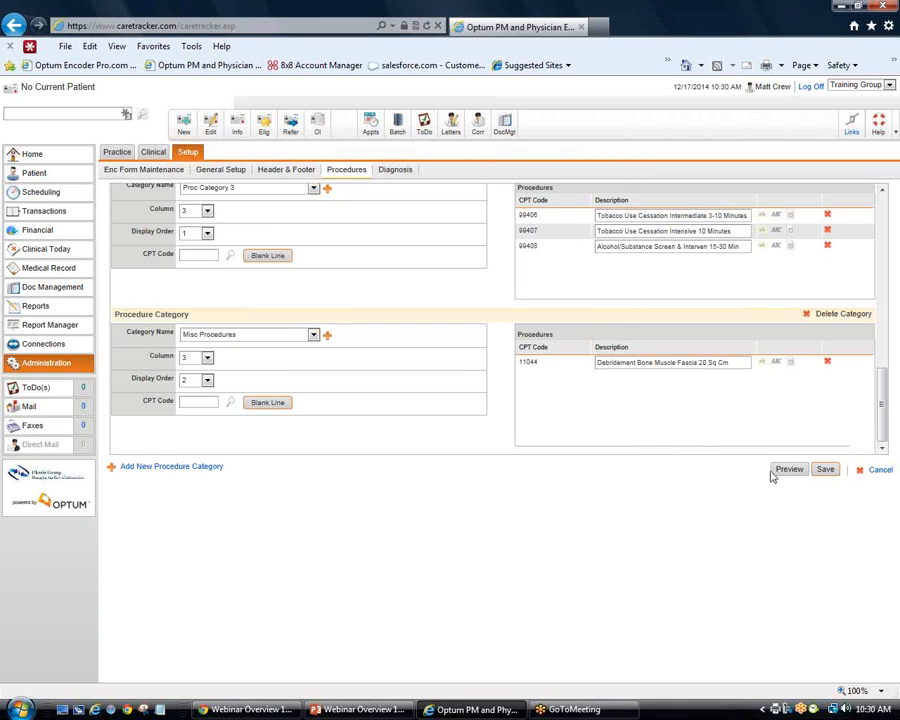
Make procedure 11044 italic and bold with the description "Debridement for webinar", and save the procedure settings
left_click(825, 469)
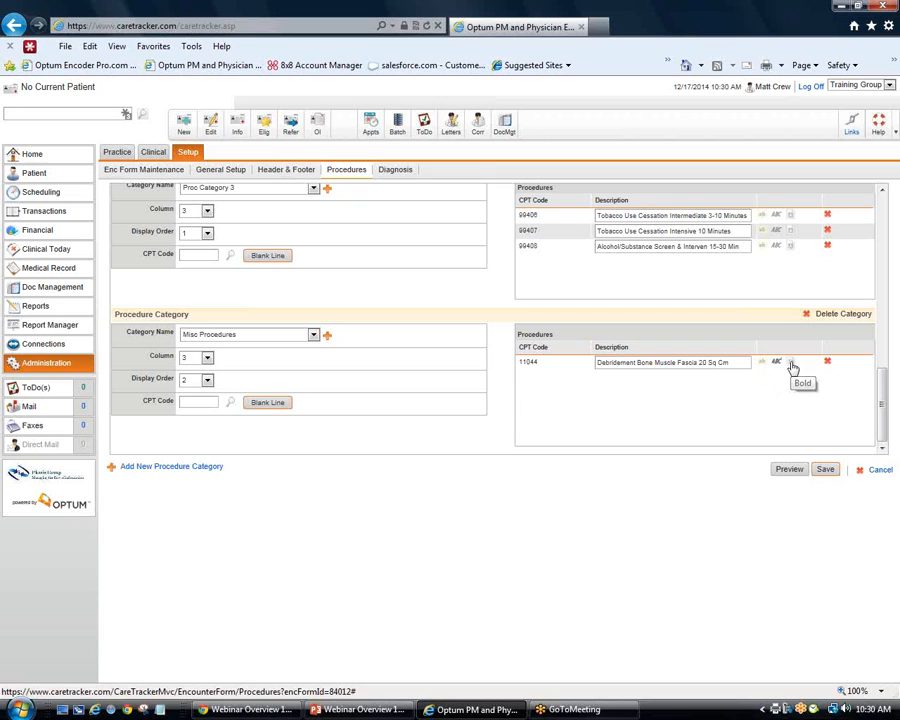
left_click(791, 363)
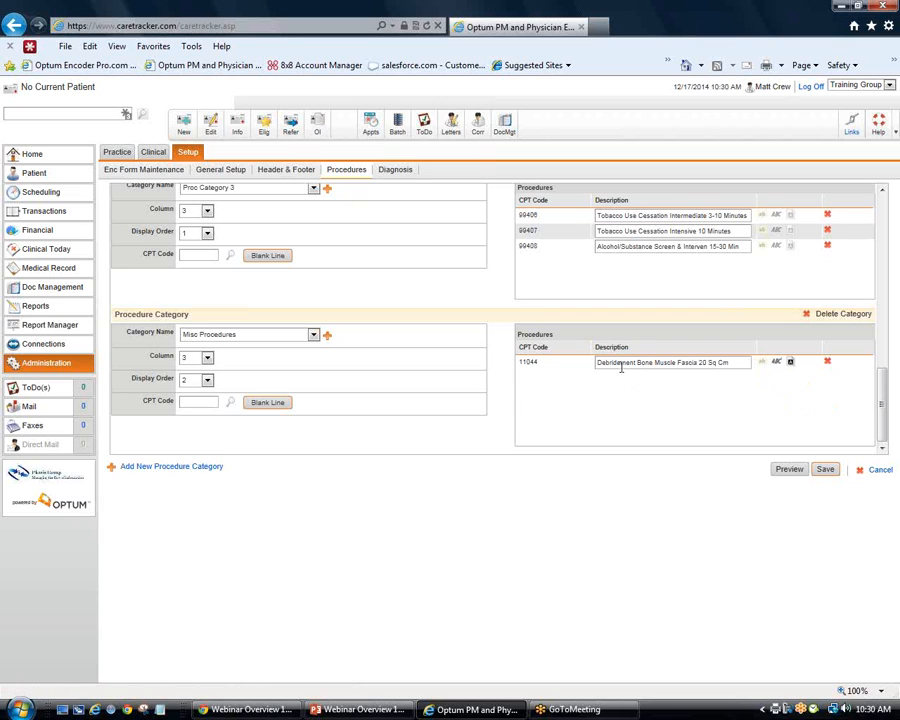
left_click(667, 364)
left_click_drag(638, 363, 726, 362)
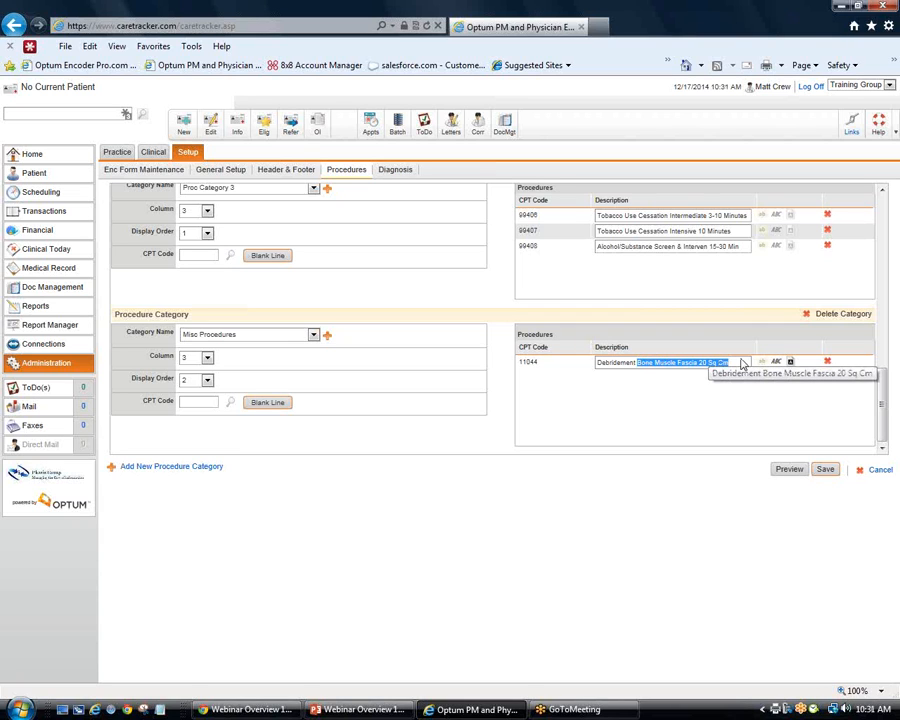
type("for webinar")
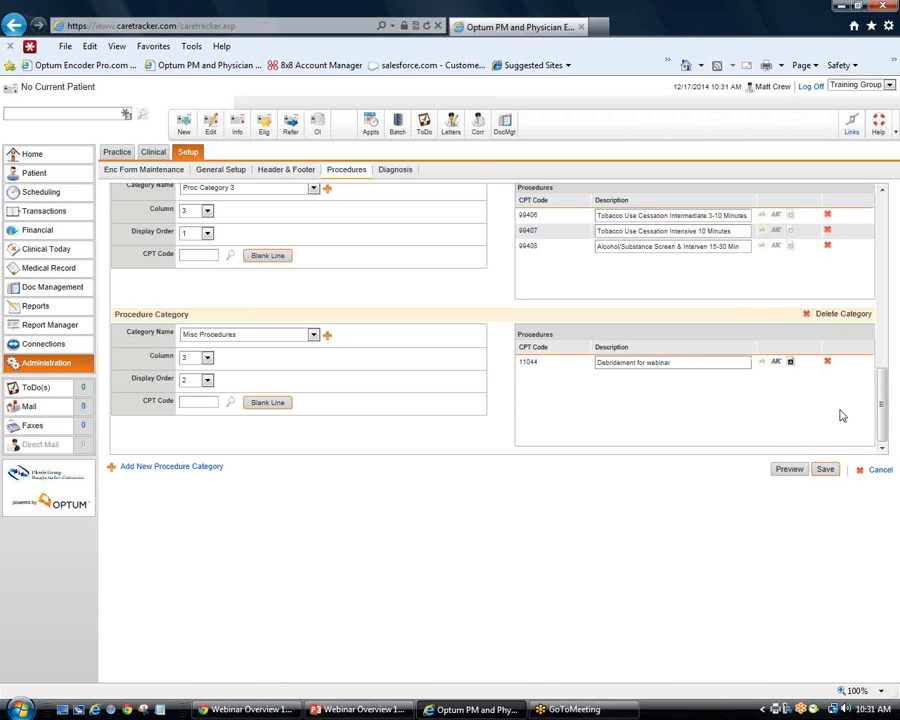
left_click(827, 471)
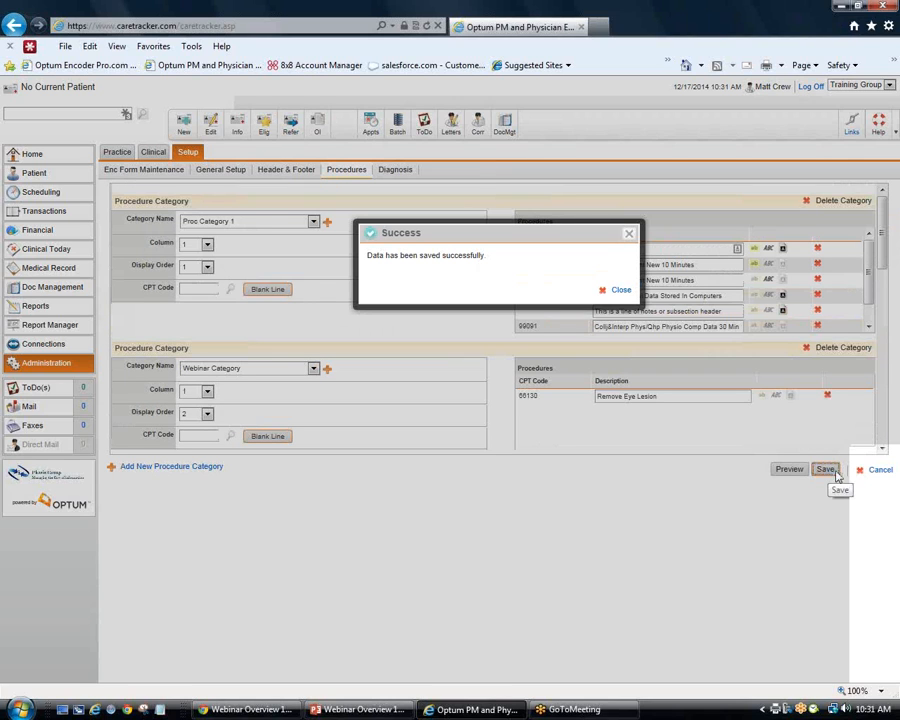
left_click(619, 290)
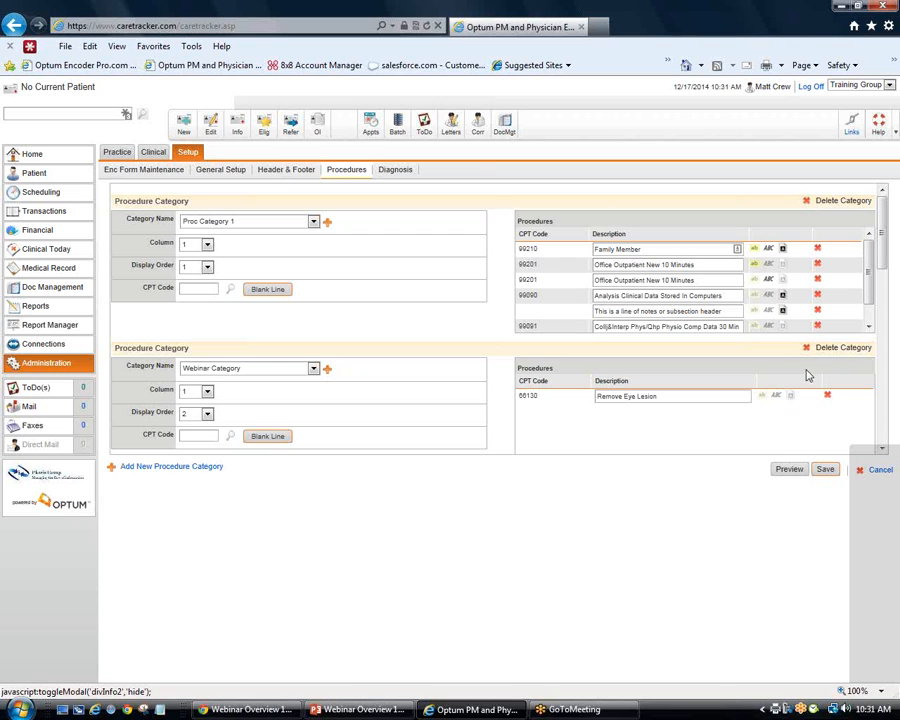
Preview the encounter form, check the Misc Procedures heading and its 11044 line, and close the preview
scroll(868, 295, "down", 2)
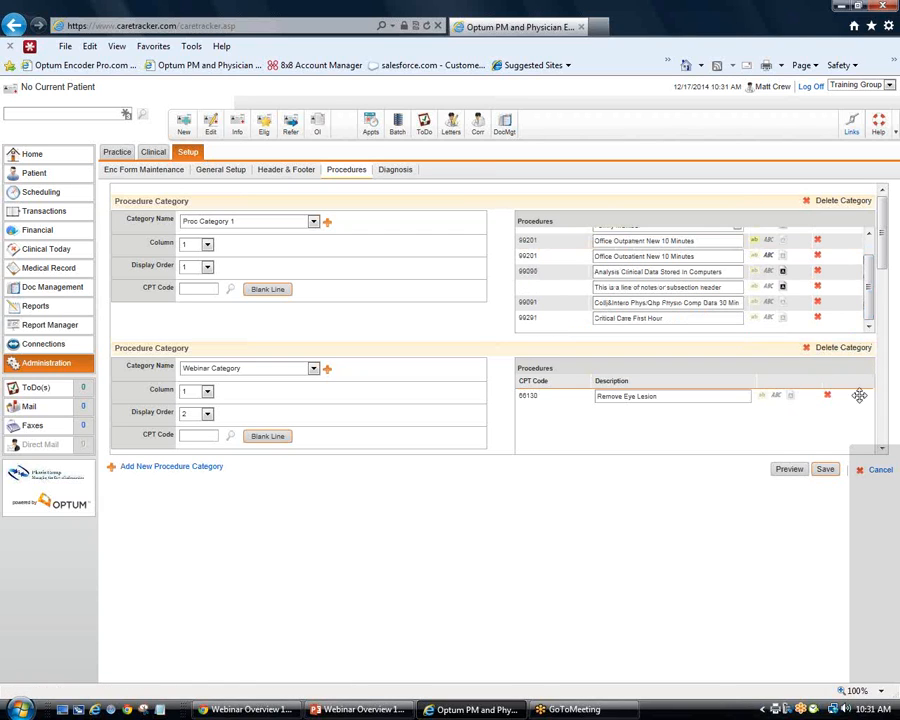
left_click(789, 471)
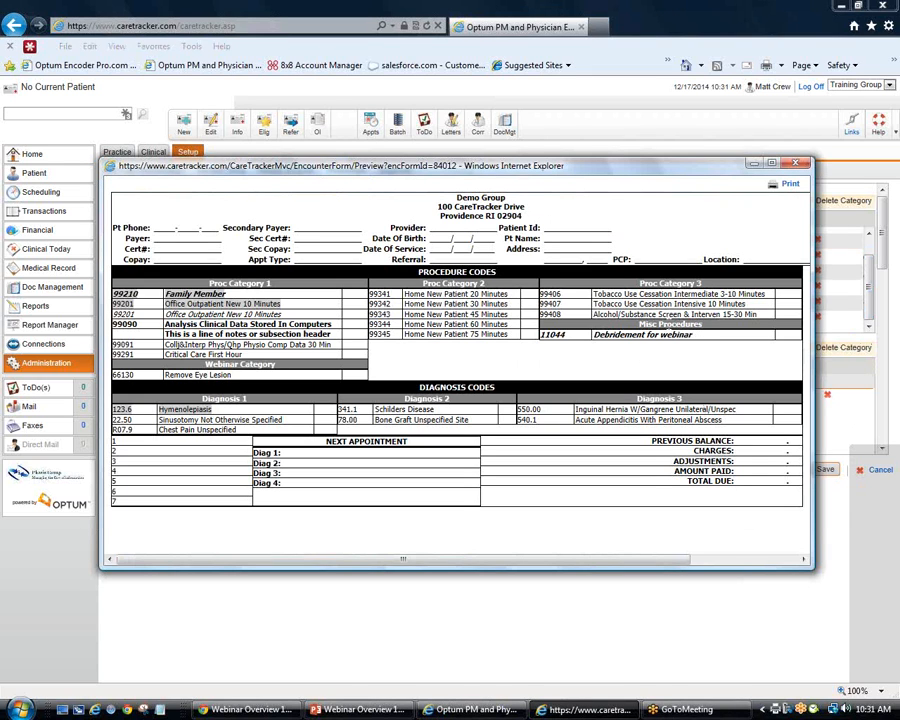
left_click_drag(636, 324, 712, 335)
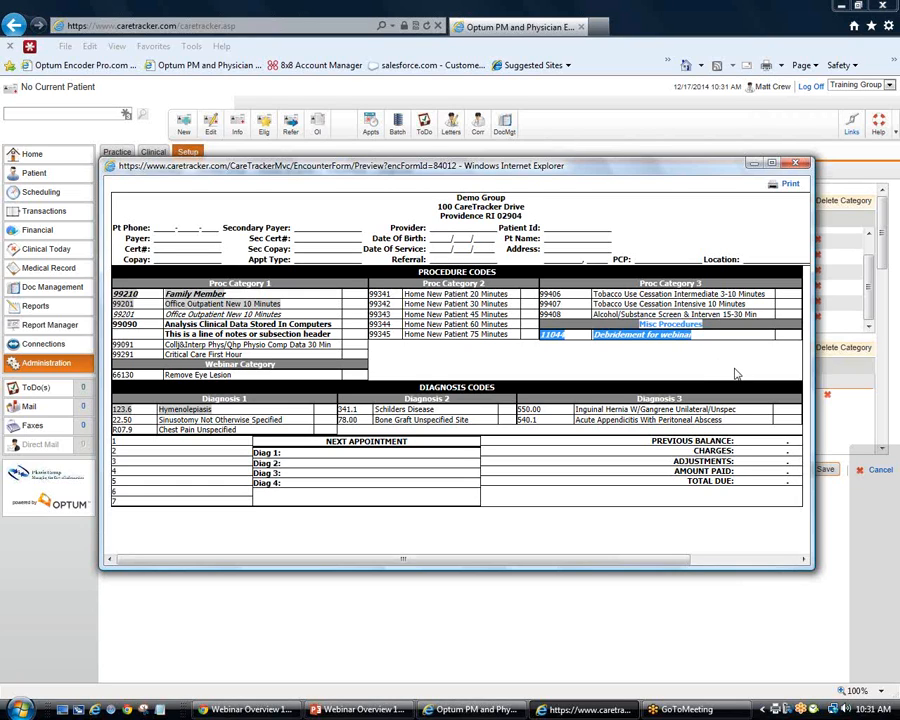
left_click(726, 365)
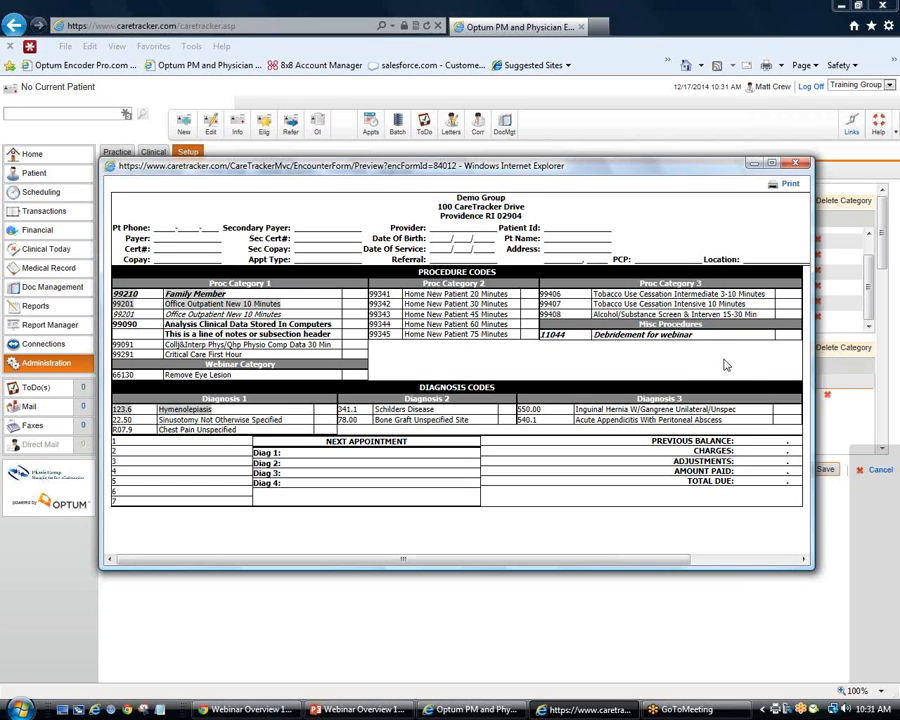
left_click_drag(716, 330, 646, 331)
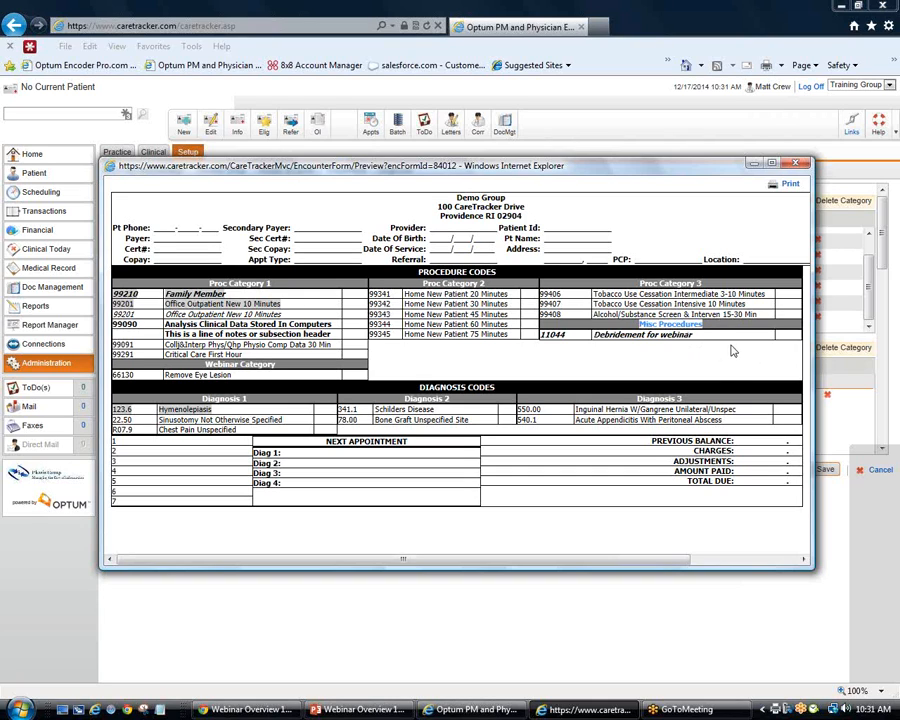
left_click_drag(695, 336, 613, 340)
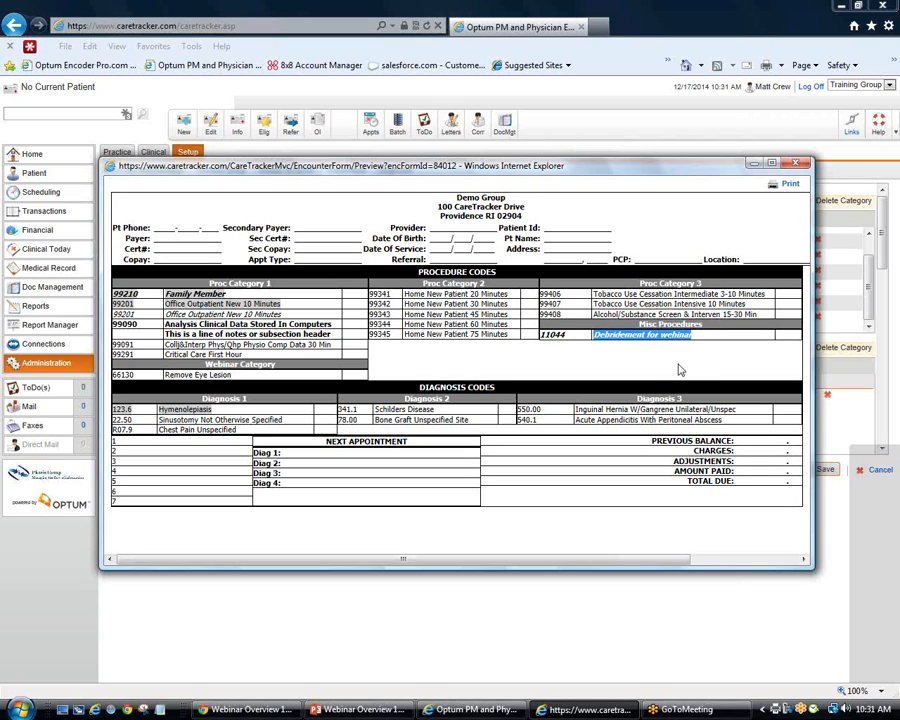
left_click(792, 162)
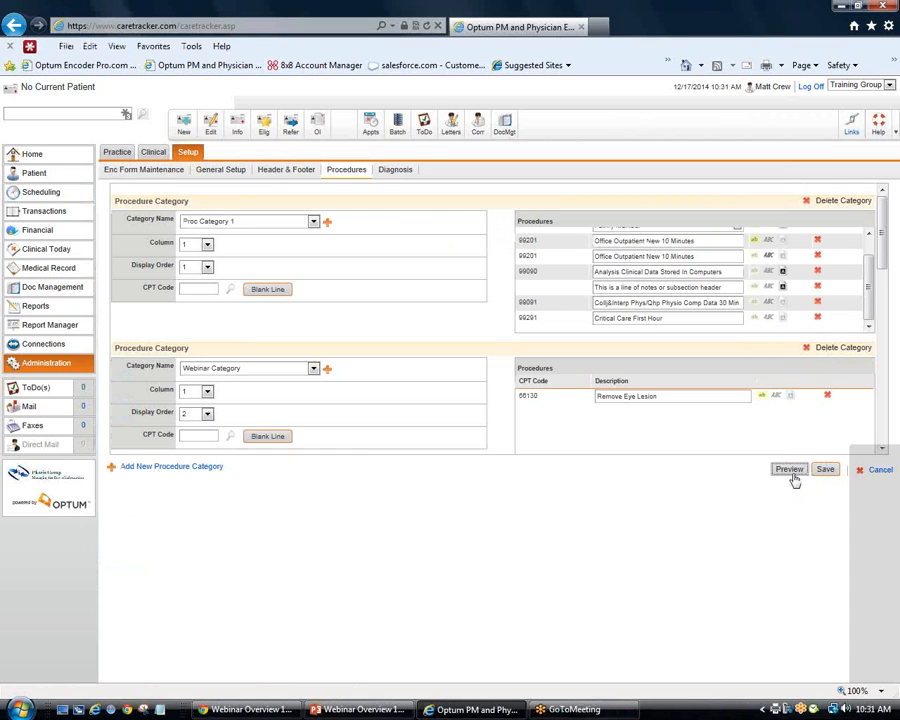
Save the procedure settings with 66130 highlighted in Webinar Category, and preview the form to check the procedure codes section
left_click(825, 470)
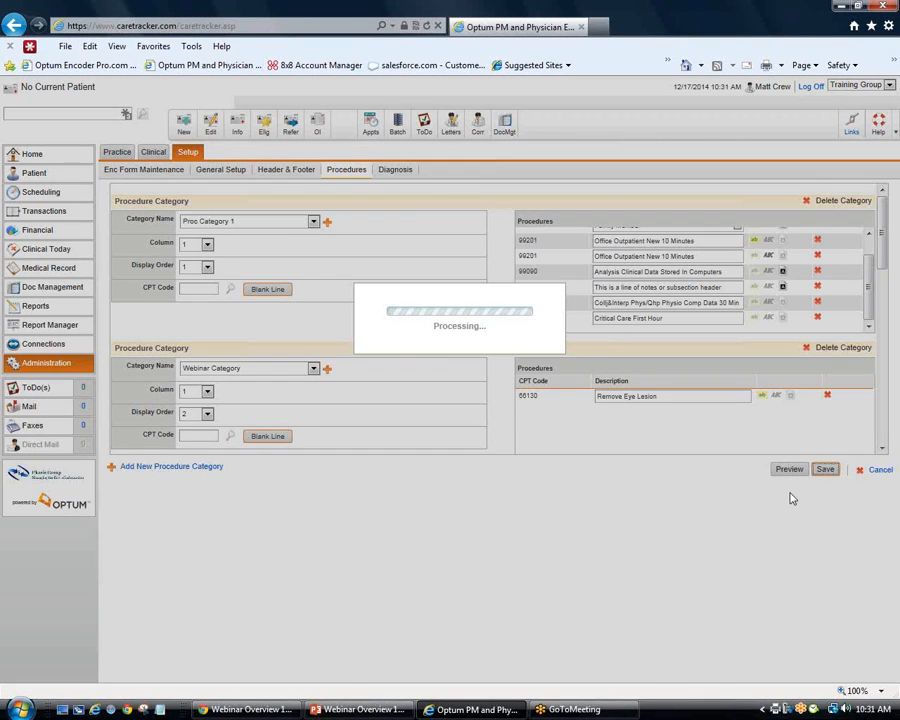
left_click(619, 292)
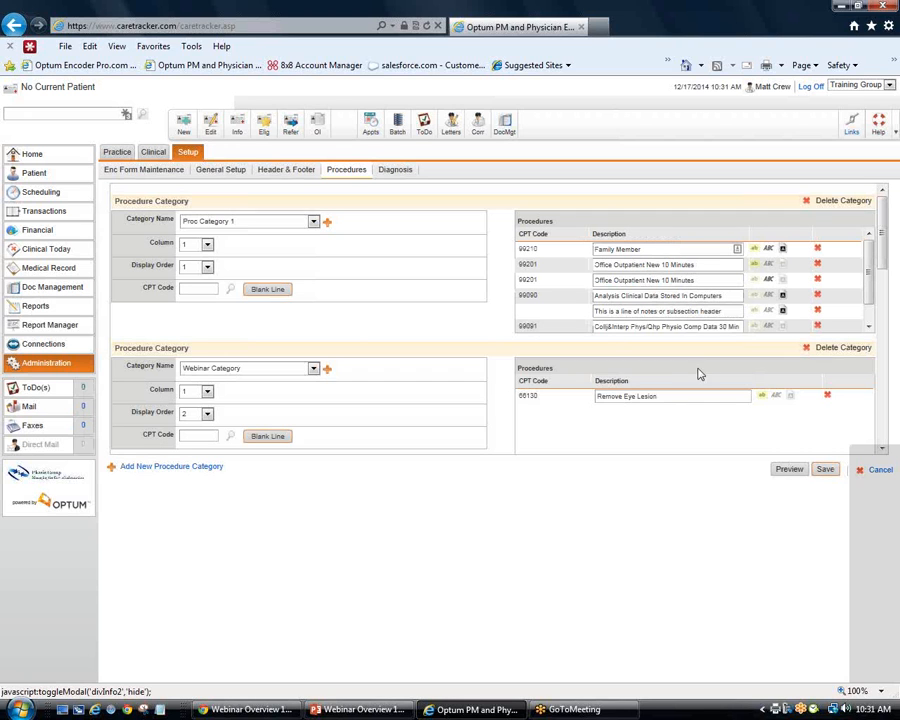
left_click(790, 469)
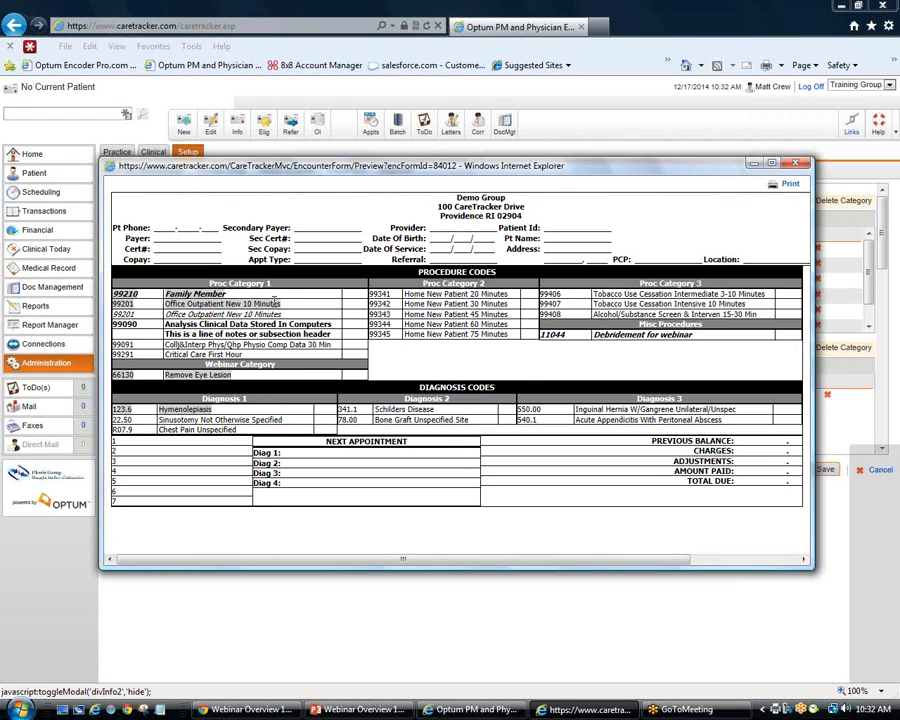
left_click_drag(282, 304, 165, 304)
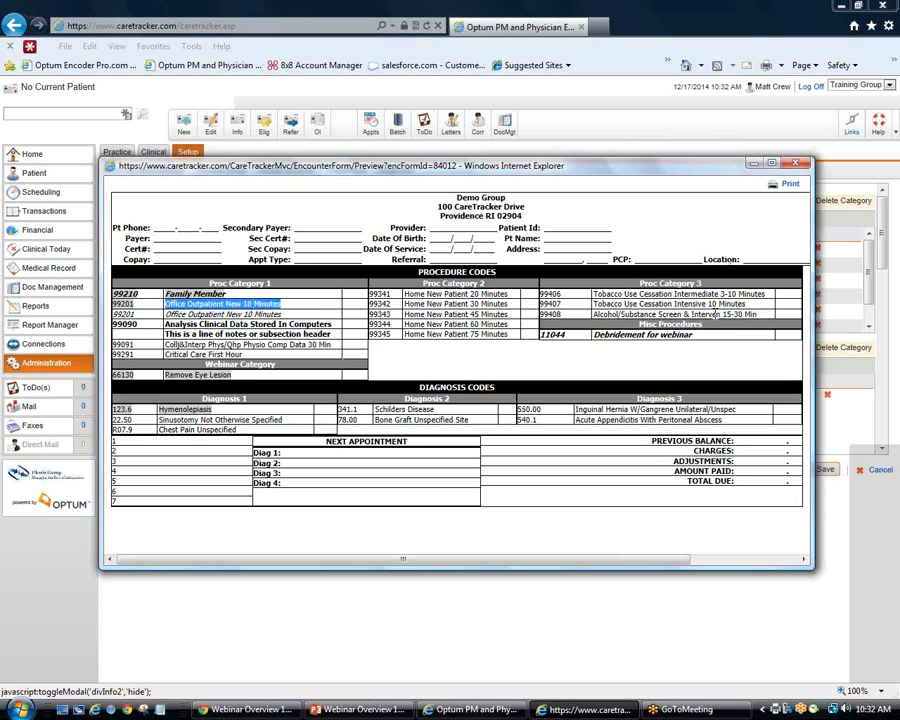
left_click_drag(420, 270, 669, 352)
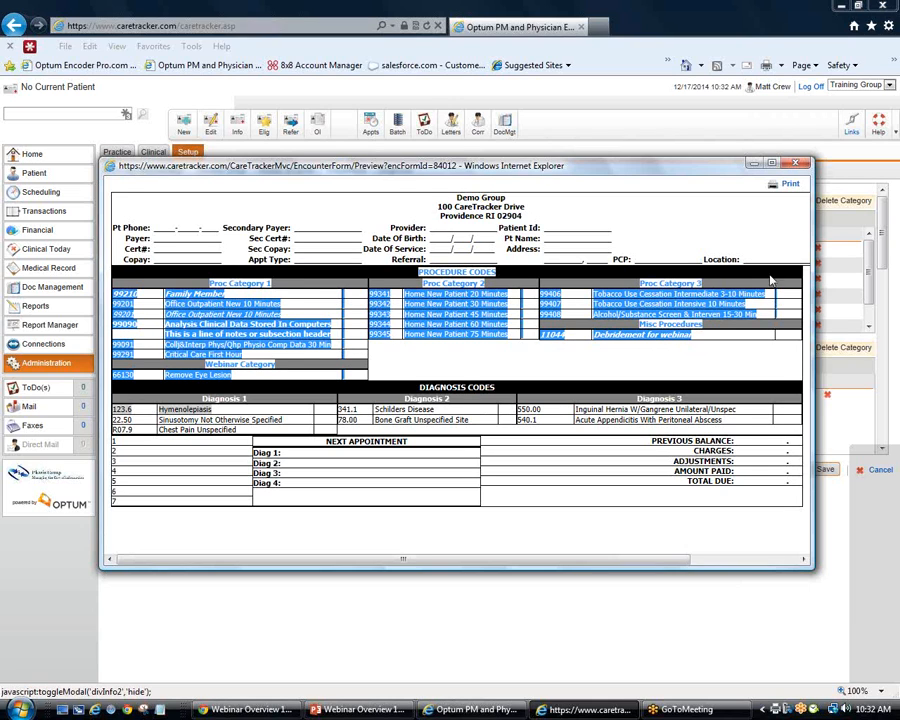
left_click(560, 117)
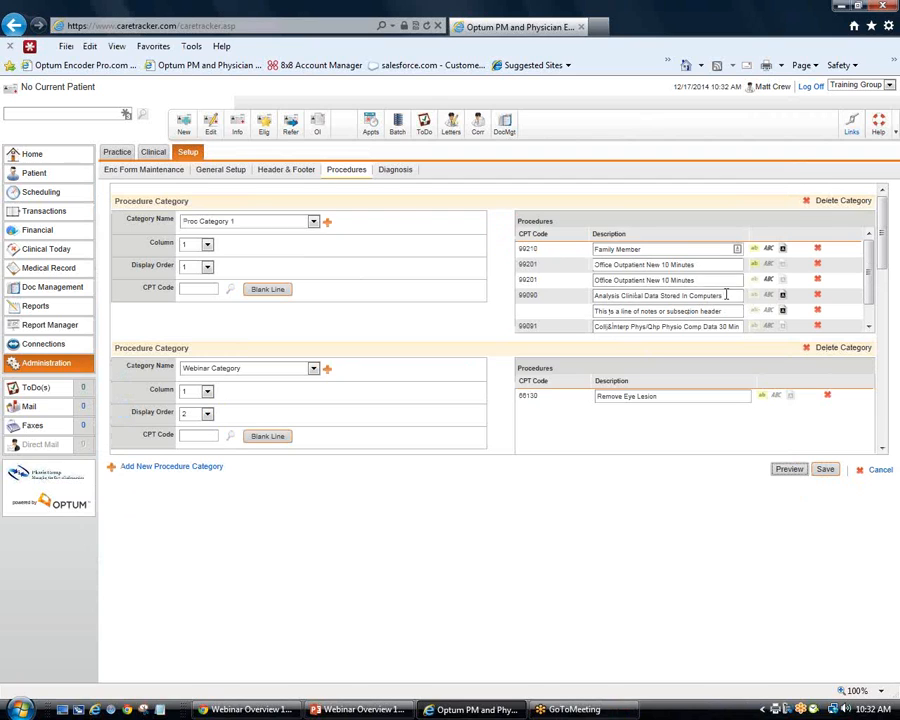
Review the procedure lines in Proc Category 1 and look through the remaining procedure categories on the form
left_click_drag(870, 258, 866, 298)
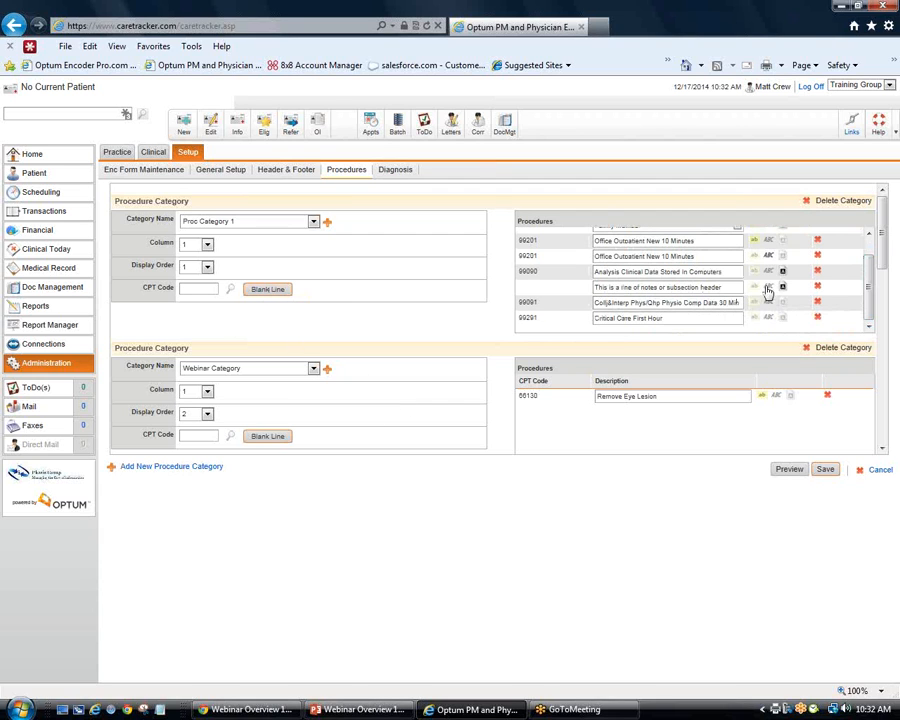
left_click_drag(871, 283, 886, 350)
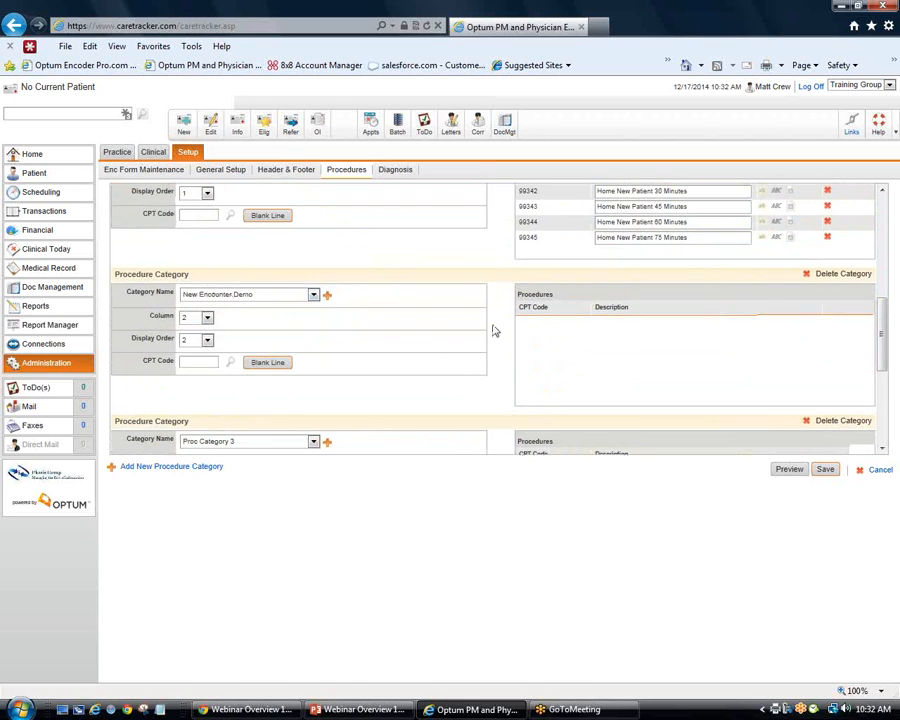
scroll(368, 346, "down", 2)
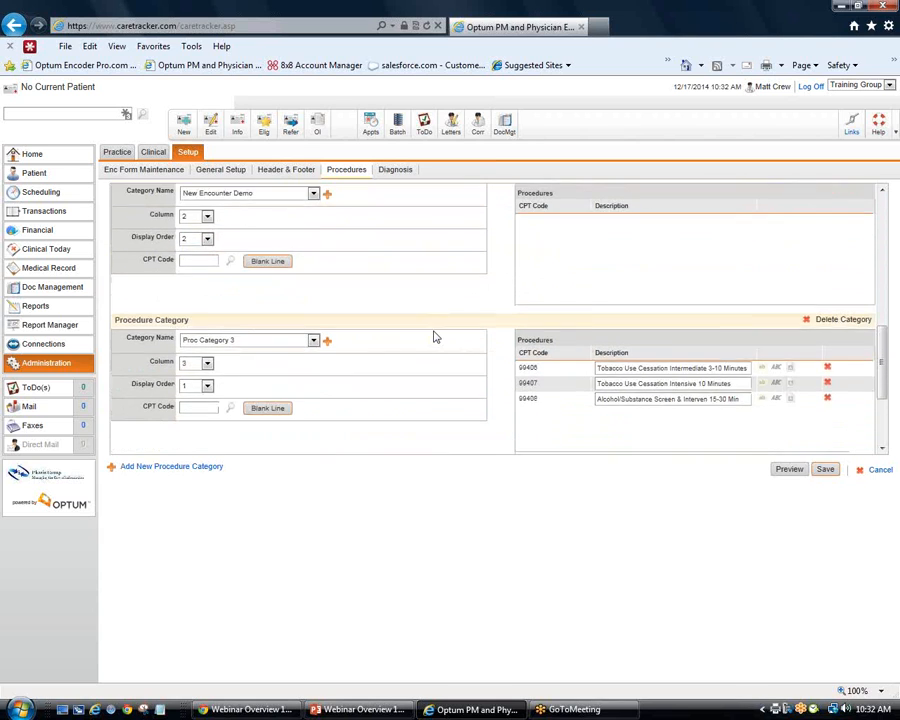
scroll(434, 337, "down", 3)
scroll(434, 335, "up", 4)
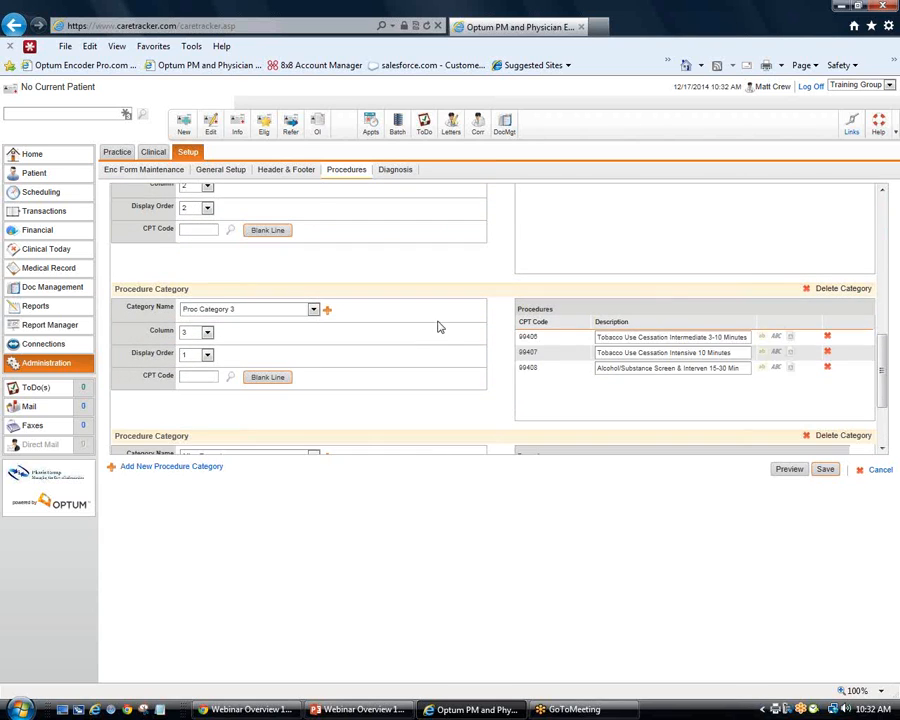
scroll(437, 325, "up", 3)
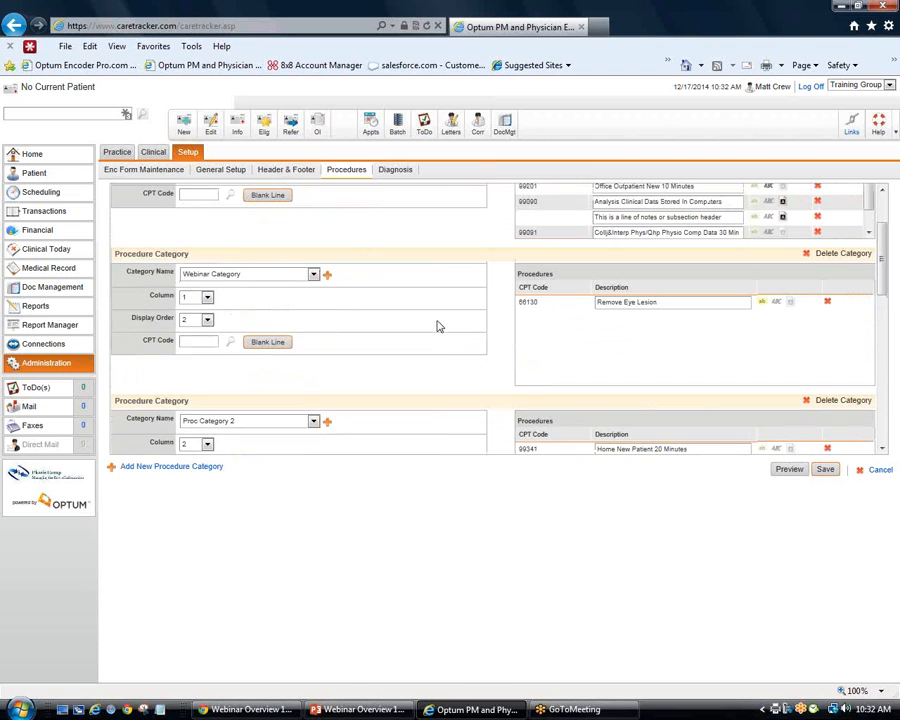
Delete the Proc Category 2 procedure category and remove the 99291 Critical Care First Hour line from Proc Category 1
left_click(806, 400)
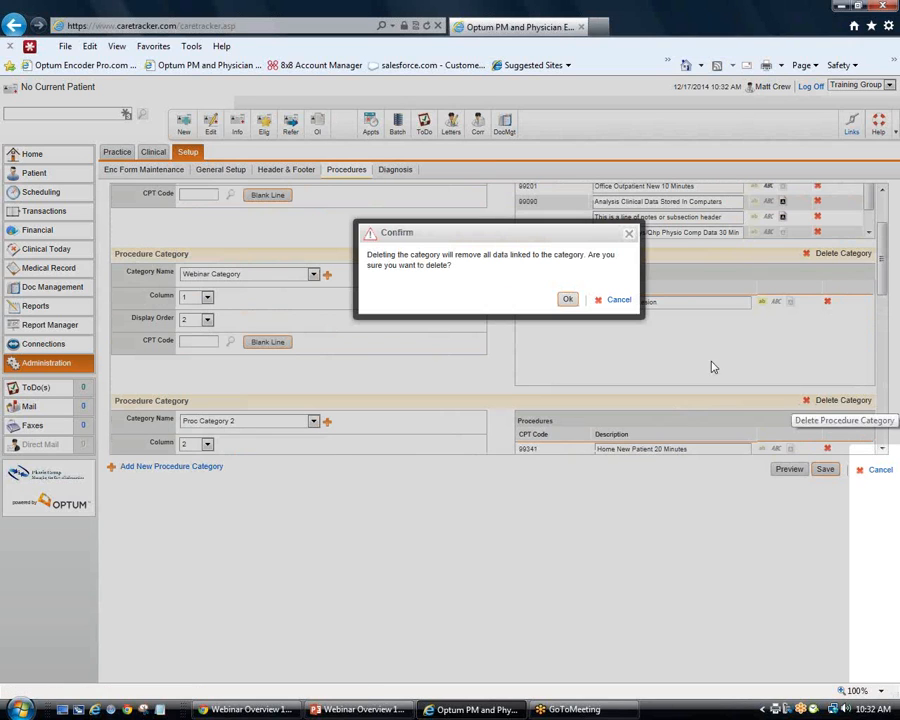
left_click(567, 298)
scroll(874, 202, "down", 2)
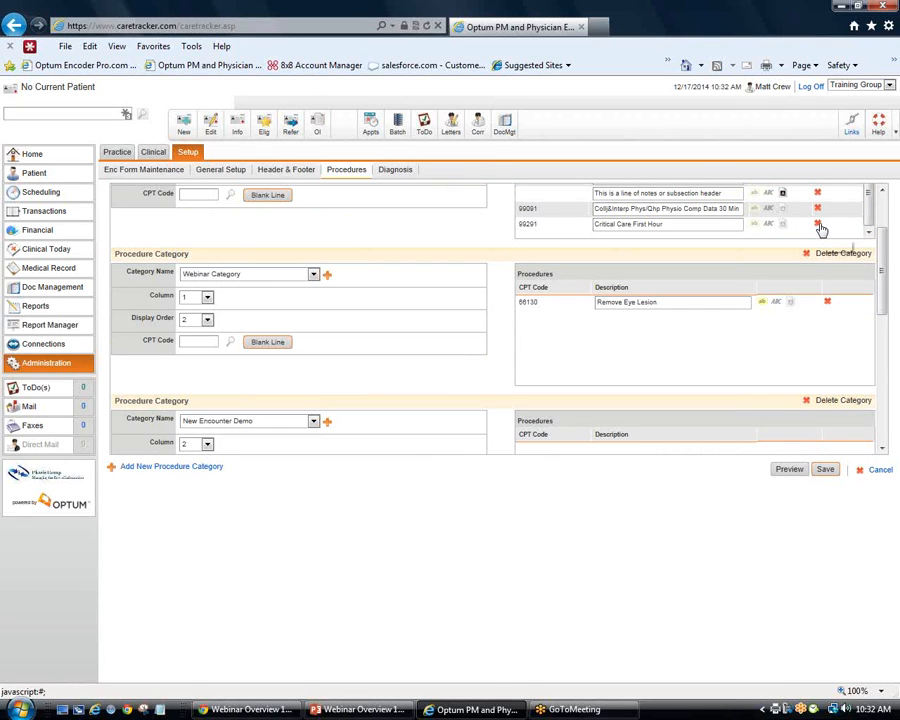
left_click(817, 223)
left_click(567, 288)
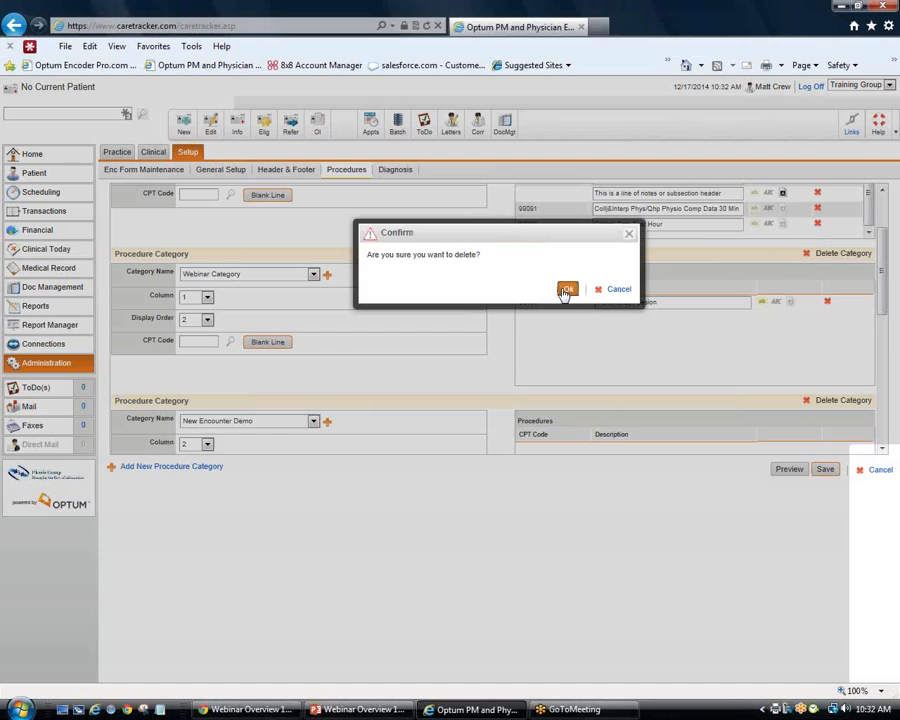
Save the procedure settings, and preview the encounter form to check its procedure codes section
scroll(850, 390, "down", 2)
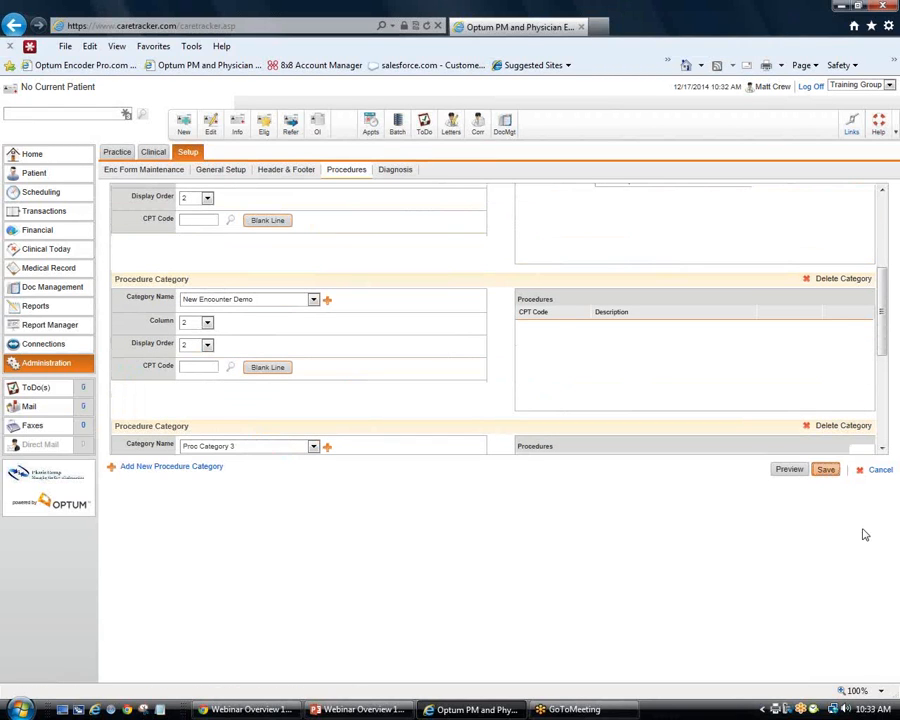
left_click(825, 469)
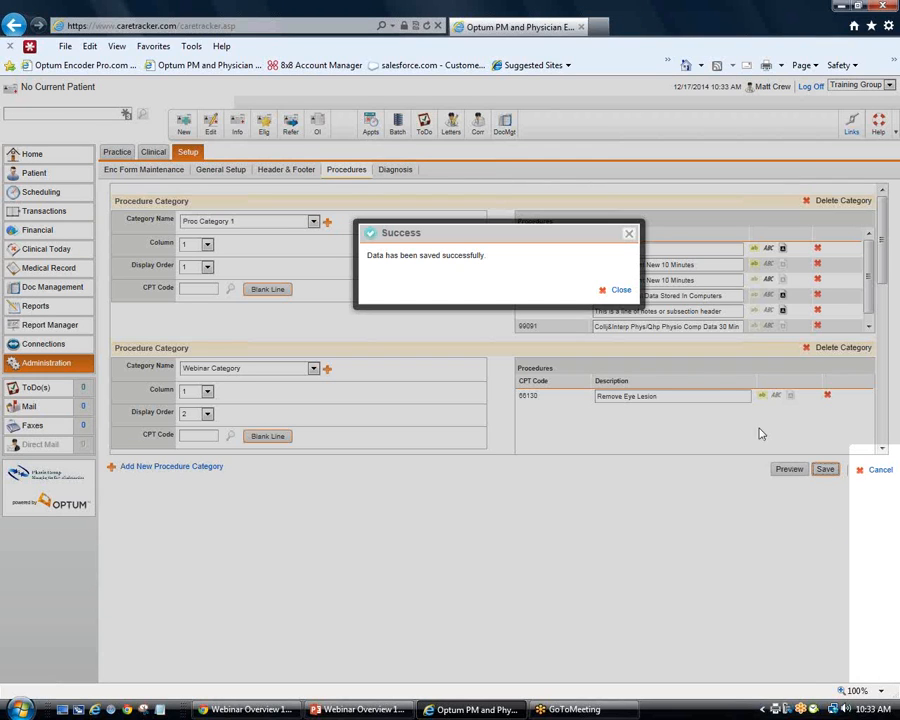
left_click(620, 290)
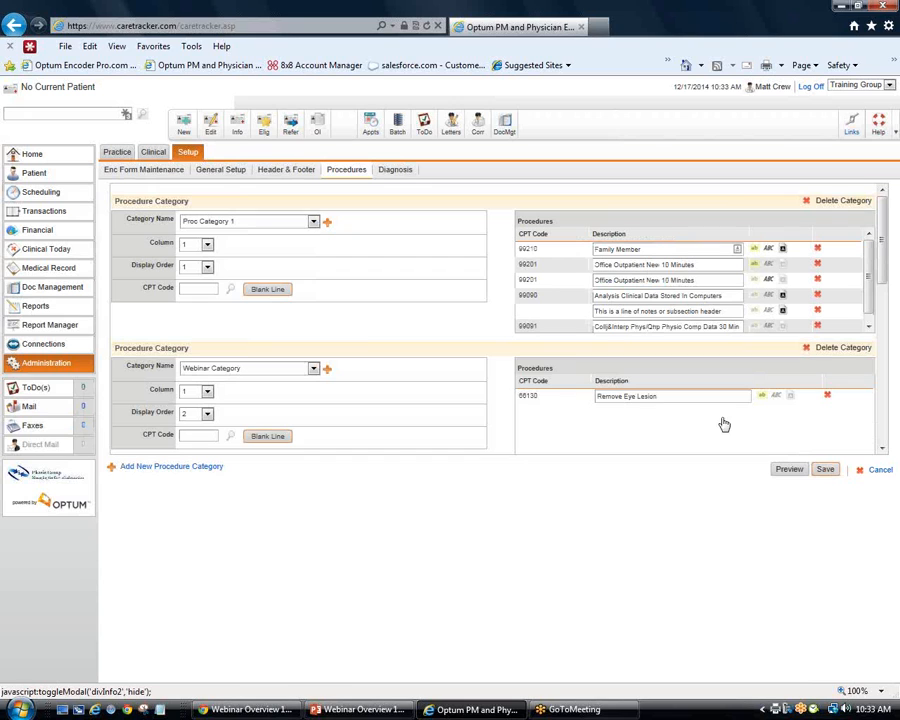
left_click(790, 470)
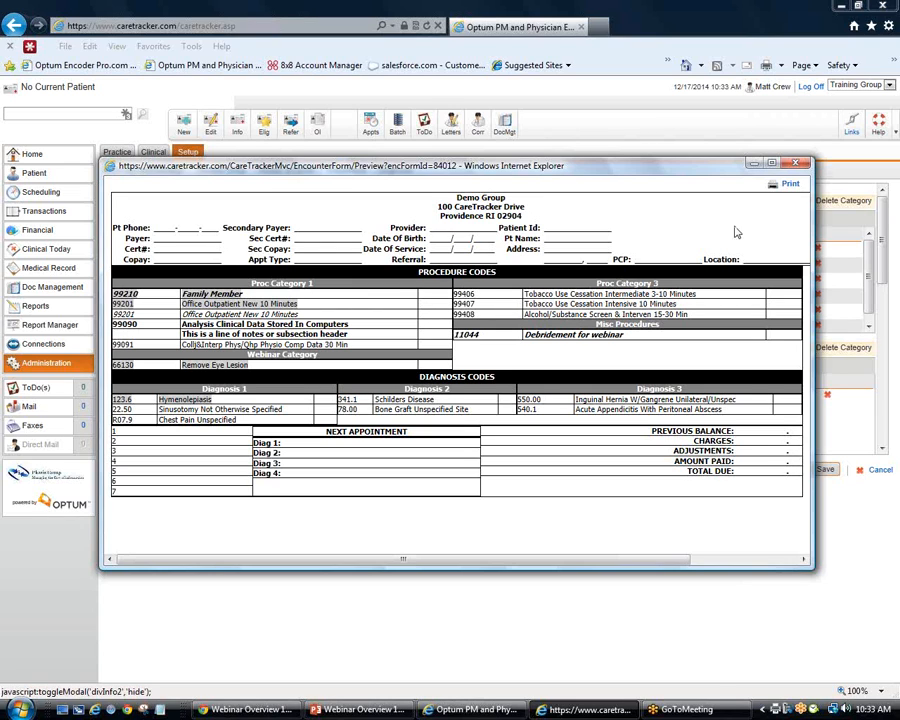
left_click(795, 163)
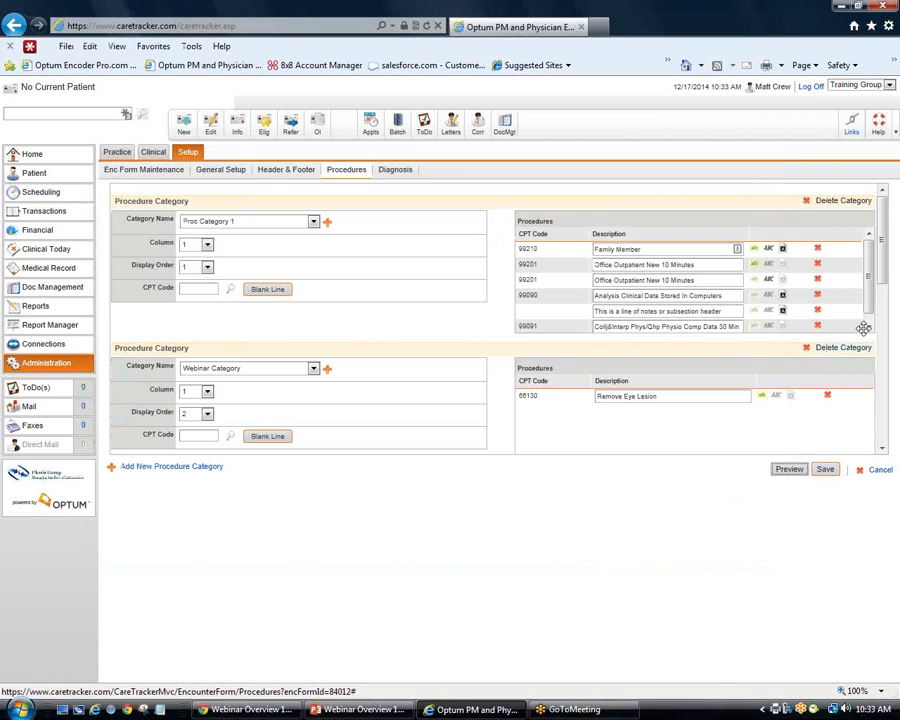
Look through the remaining procedure categories and check their column and display order settings
scroll(869, 298, "down", 1)
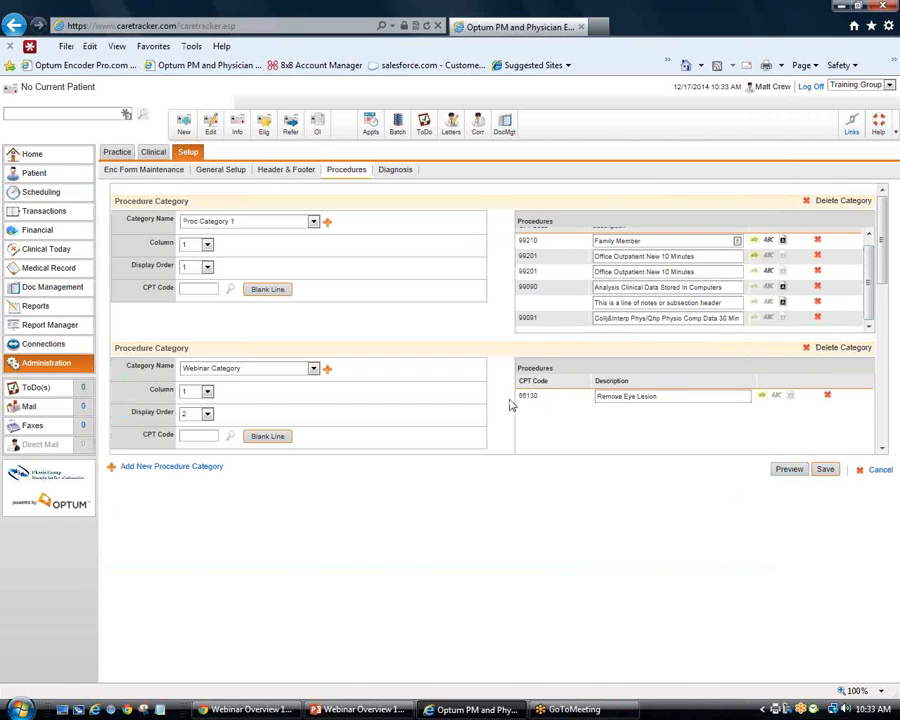
scroll(510, 403, "down", 5)
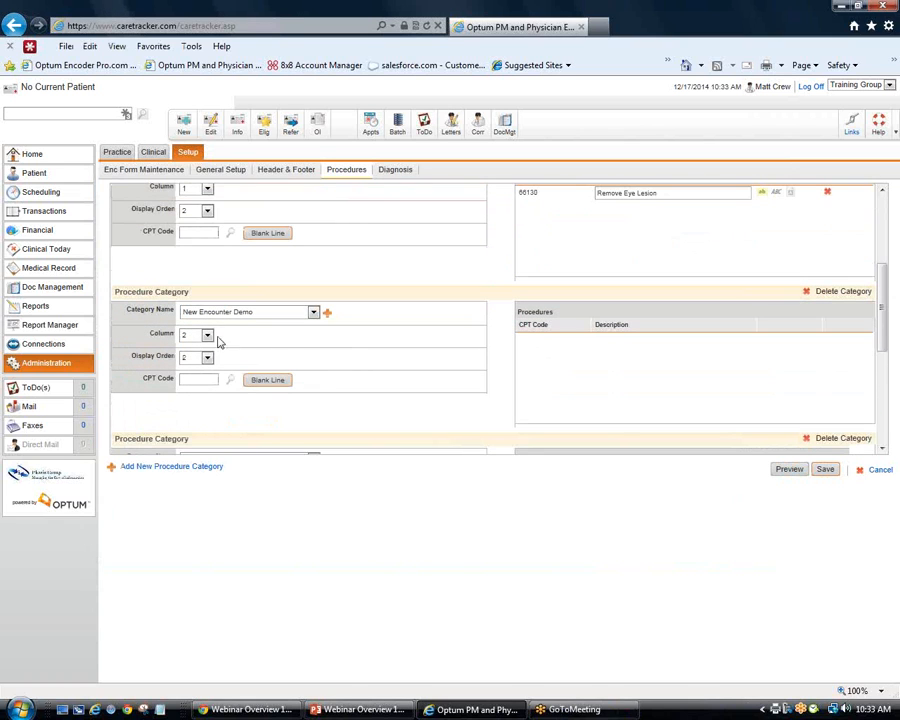
scroll(340, 353, "up", 7)
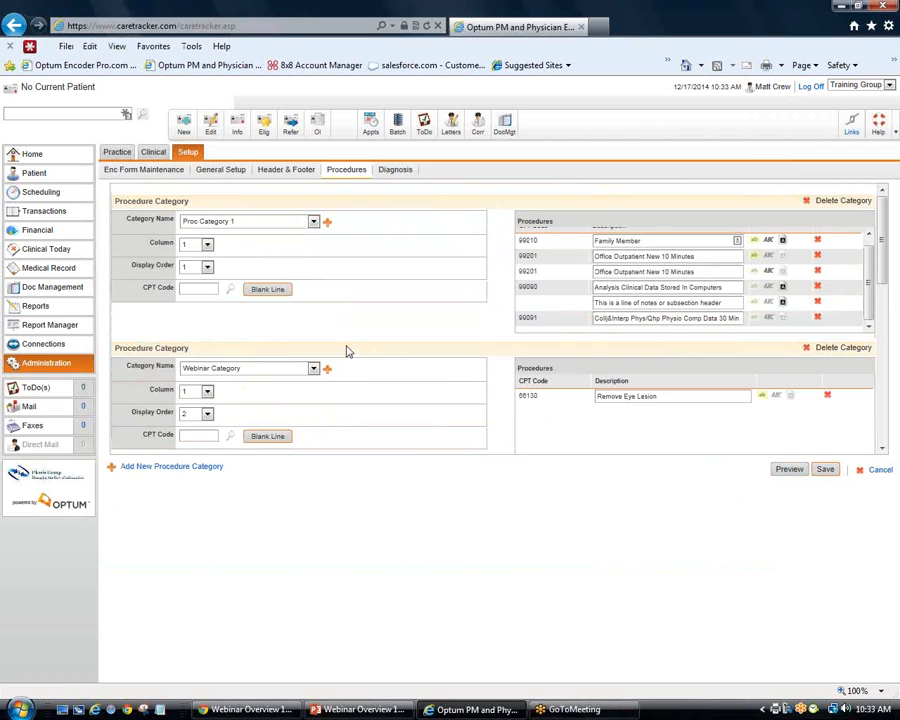
scroll(350, 345, "down", 9)
scroll(360, 333, "up", 1)
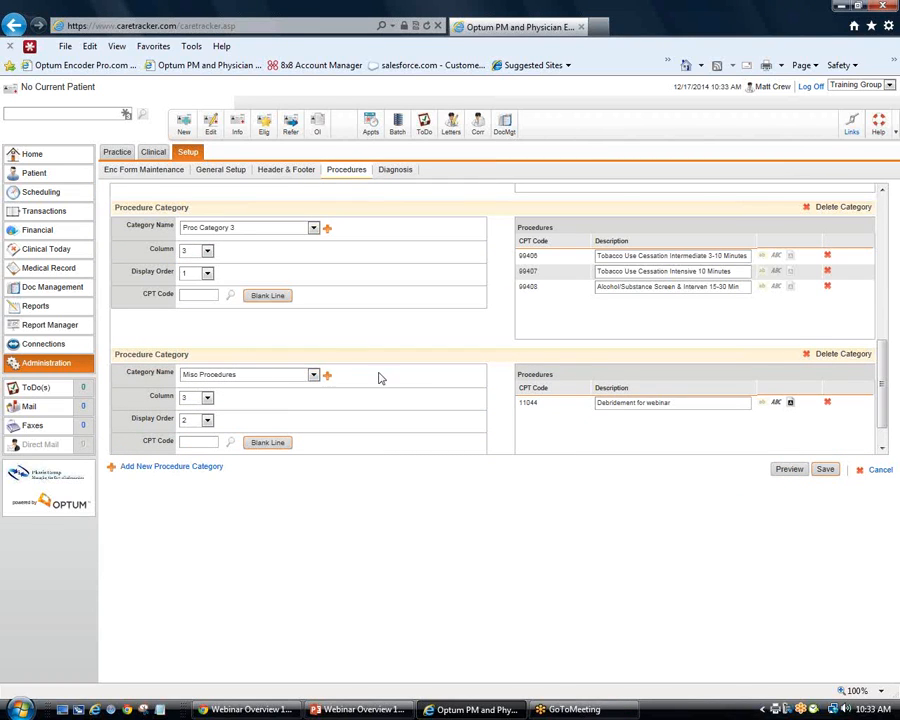
scroll(380, 377, "up", 3)
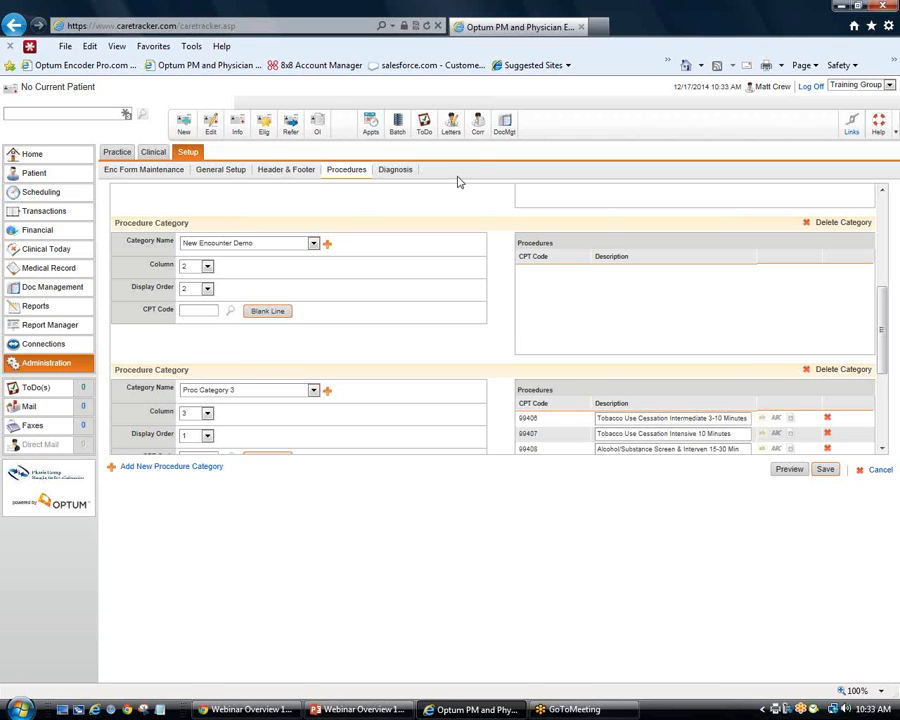
Open the diagnosis settings, search the ICD-9 codes for "diabetes" from Diagnosis 2, and view the code section for 250 Diabetes mellitus
left_click(398, 171)
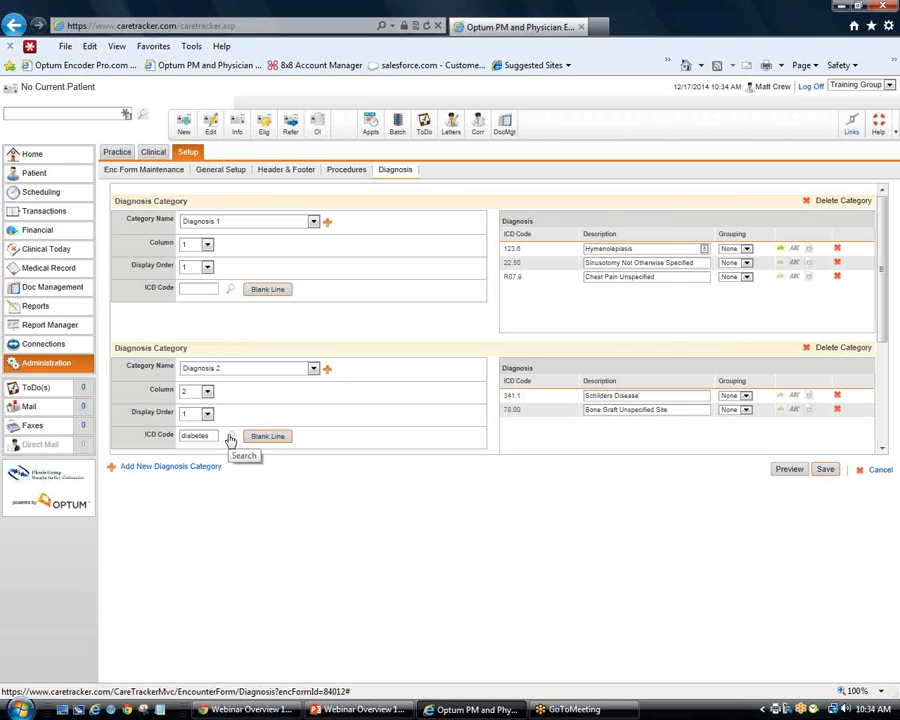
left_click(230, 437)
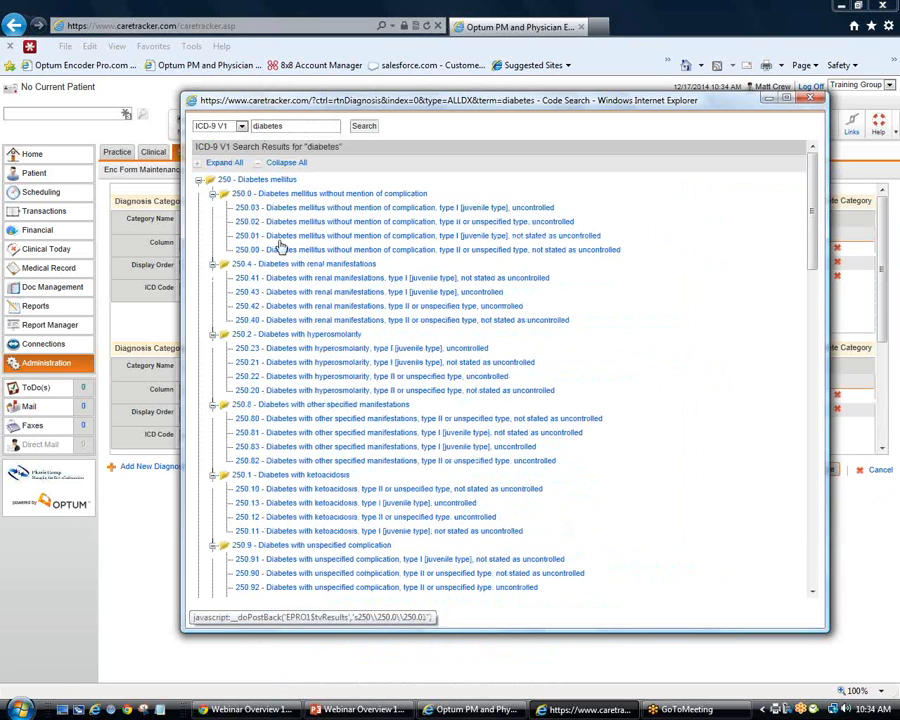
left_click(212, 182)
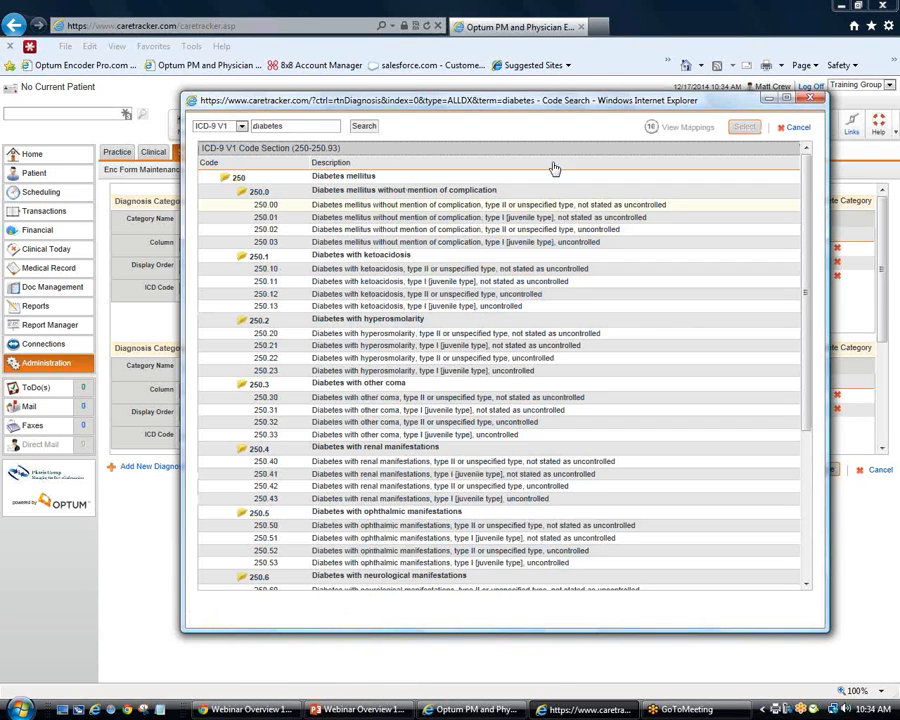
left_click(815, 101)
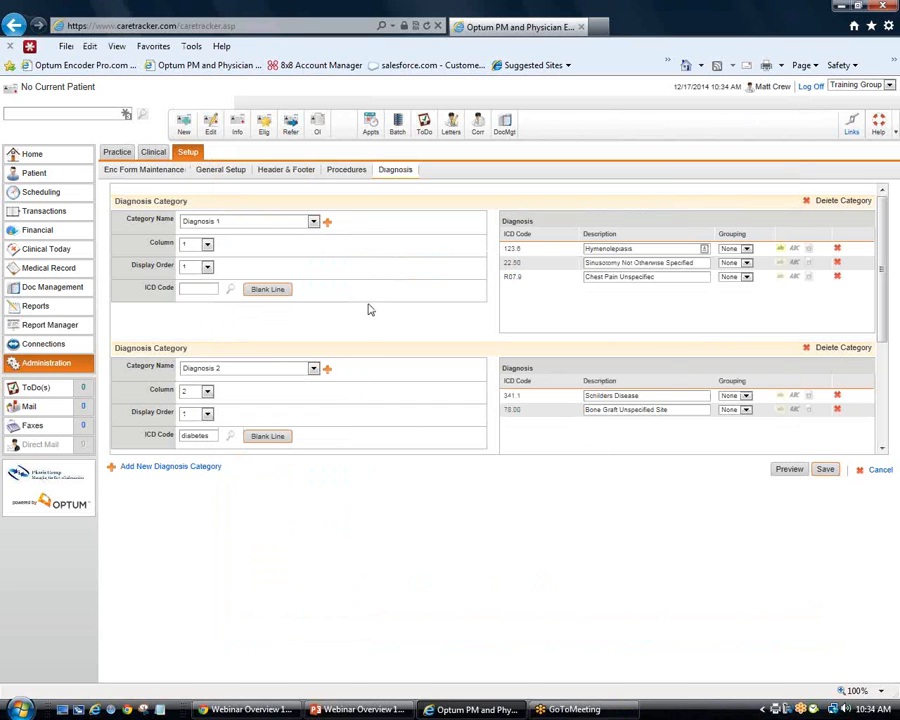
scroll(394, 336, "down", 2)
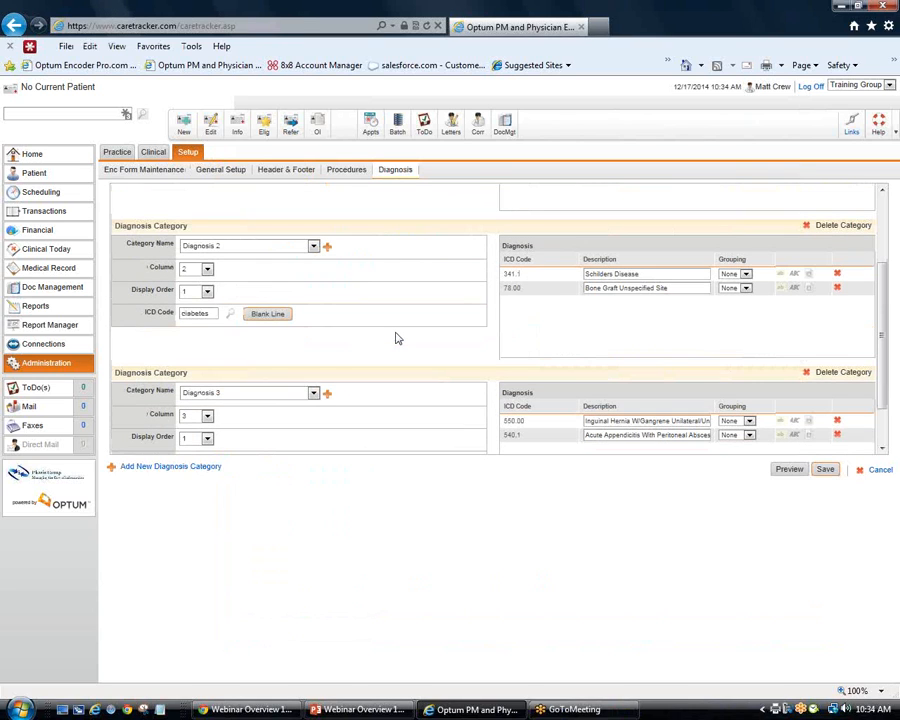
scroll(395, 338, "up", 2)
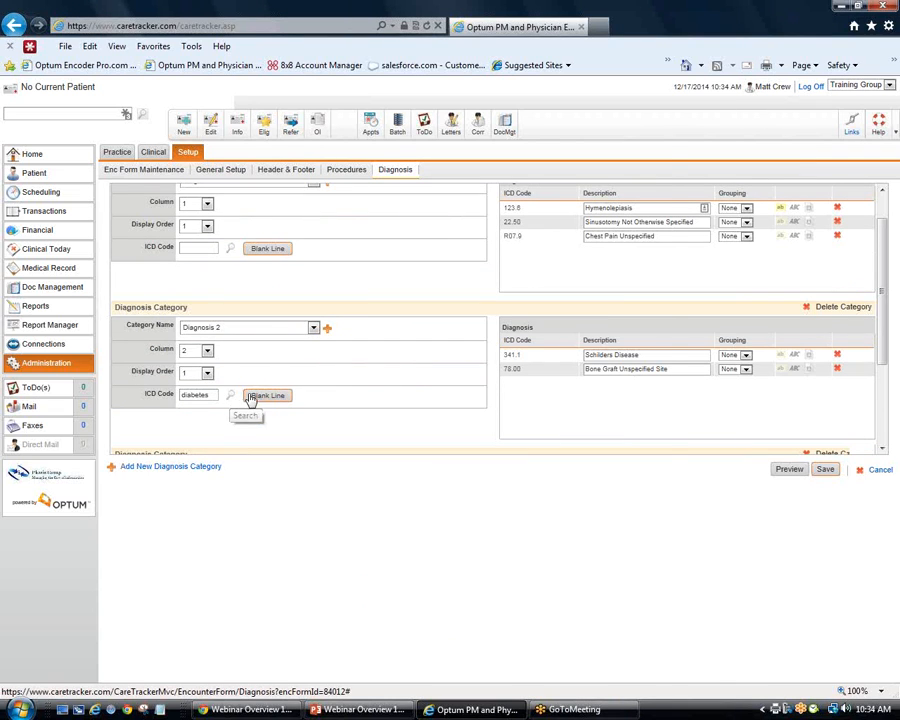
Add code 250.40 from the "diabetes" ICD-9 search to Diagnosis 2, and save the diagnosis settings
left_click(251, 398)
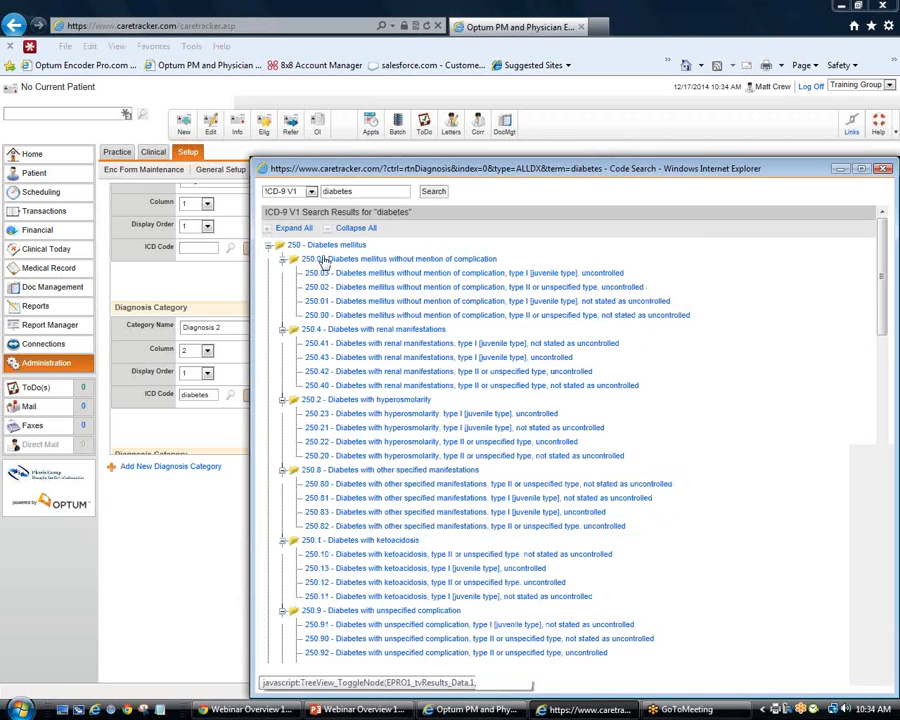
left_click(473, 449)
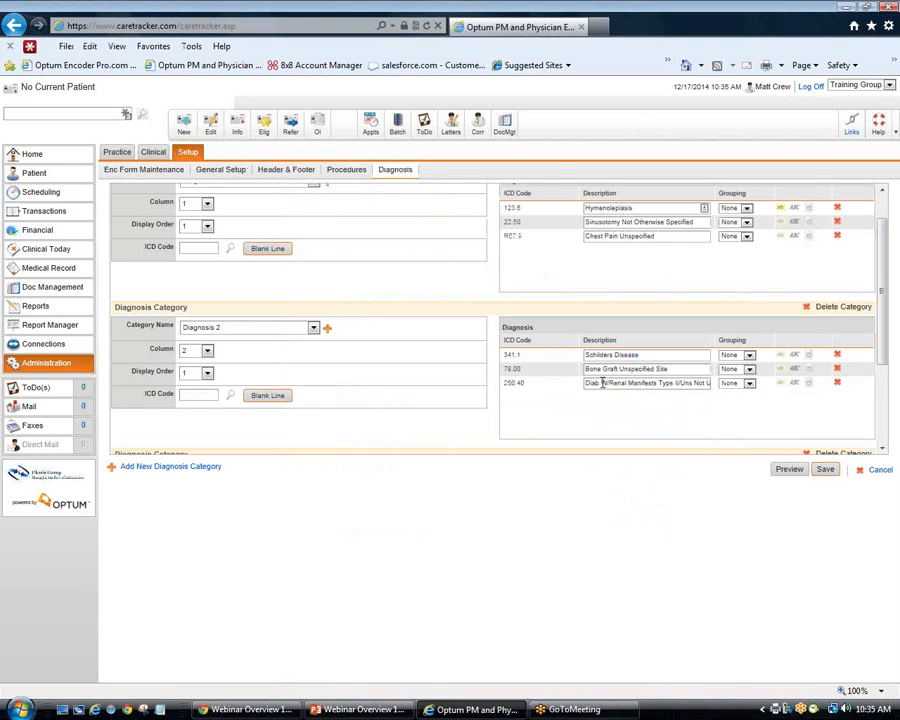
left_click_drag(628, 383, 691, 383)
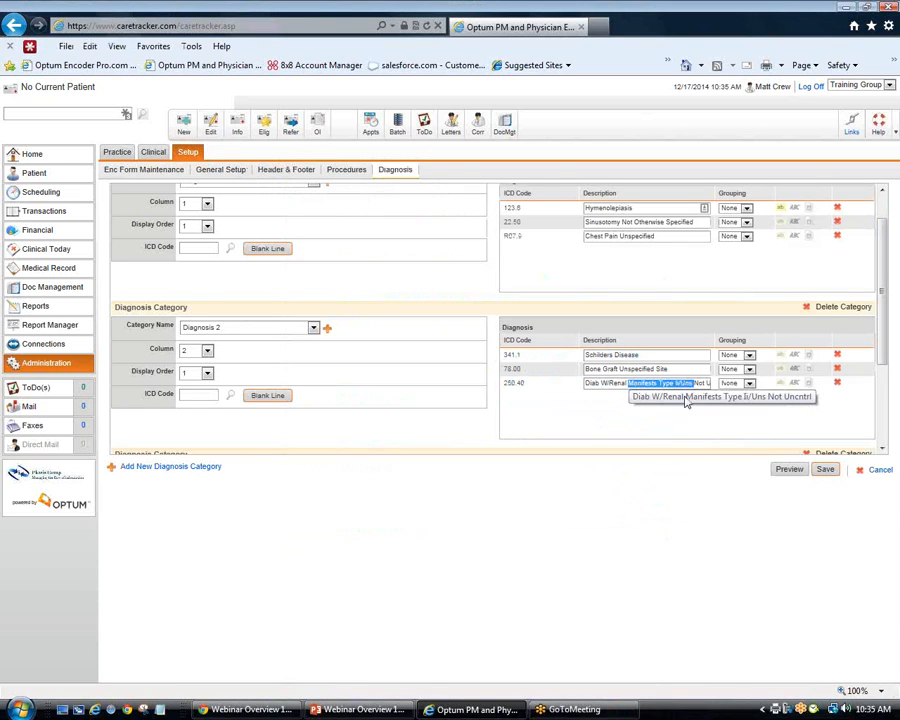
left_click(826, 470)
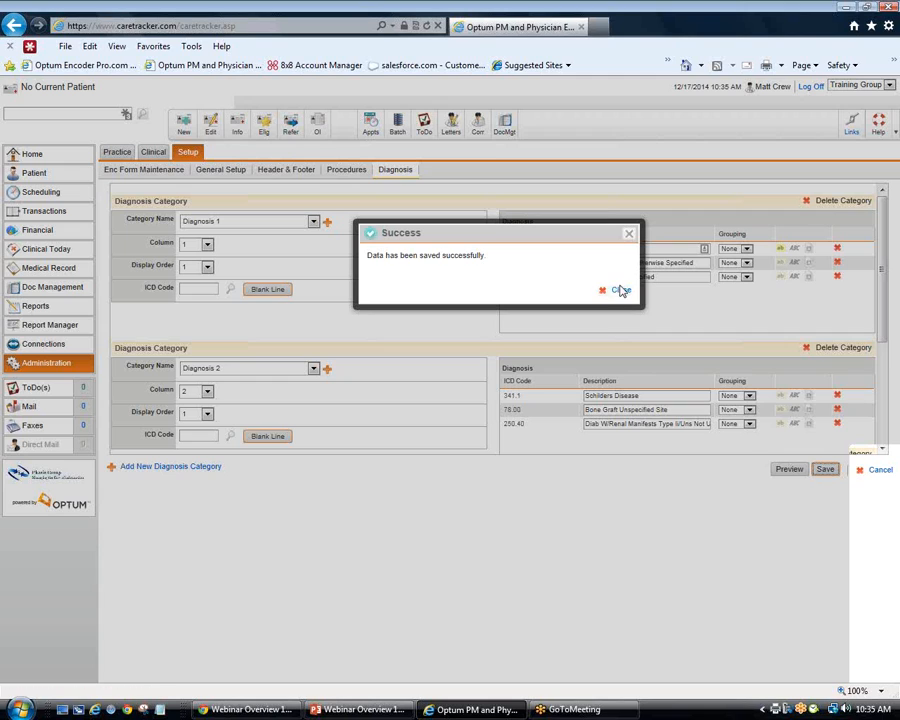
left_click(622, 289)
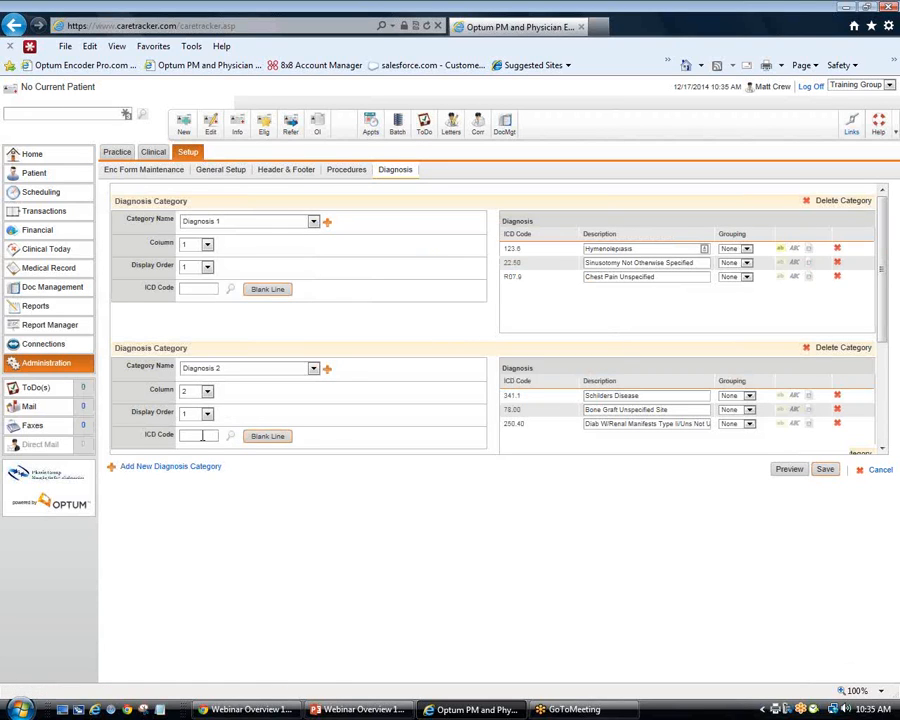
Search the ICD-10 CM codes for "diabetes" from Diagnosis 2, close the code search without choosing a code, and save the diagnosis settings
type("diabetes")
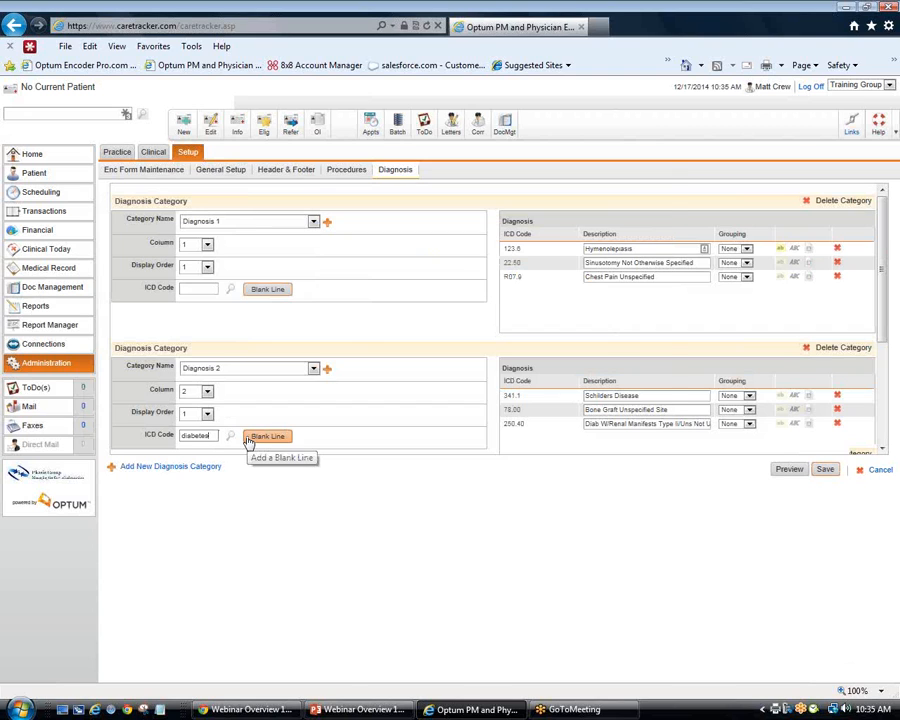
key("Return")
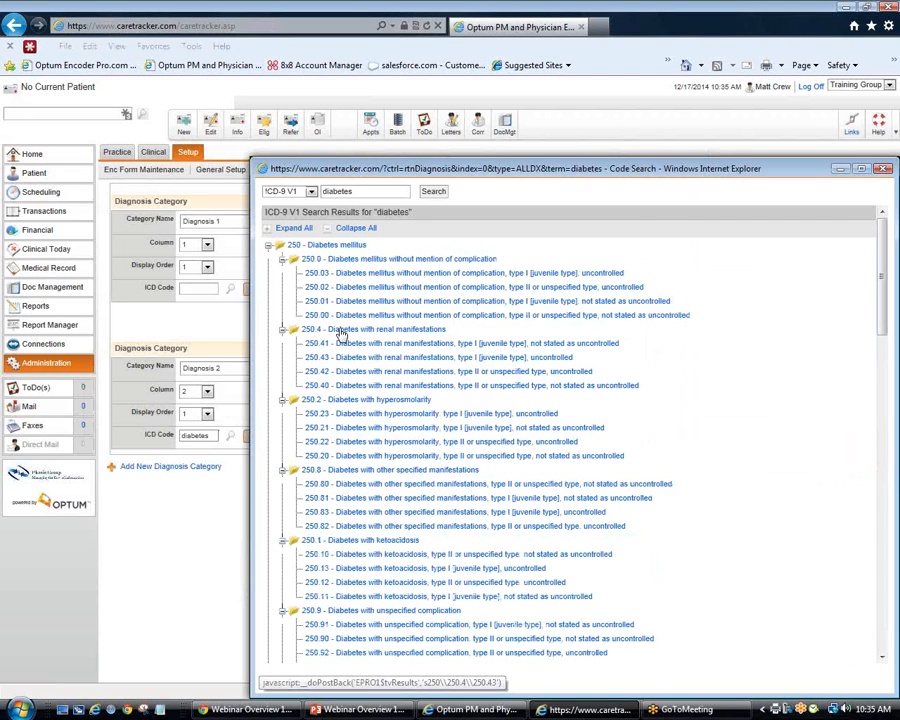
left_click(311, 193)
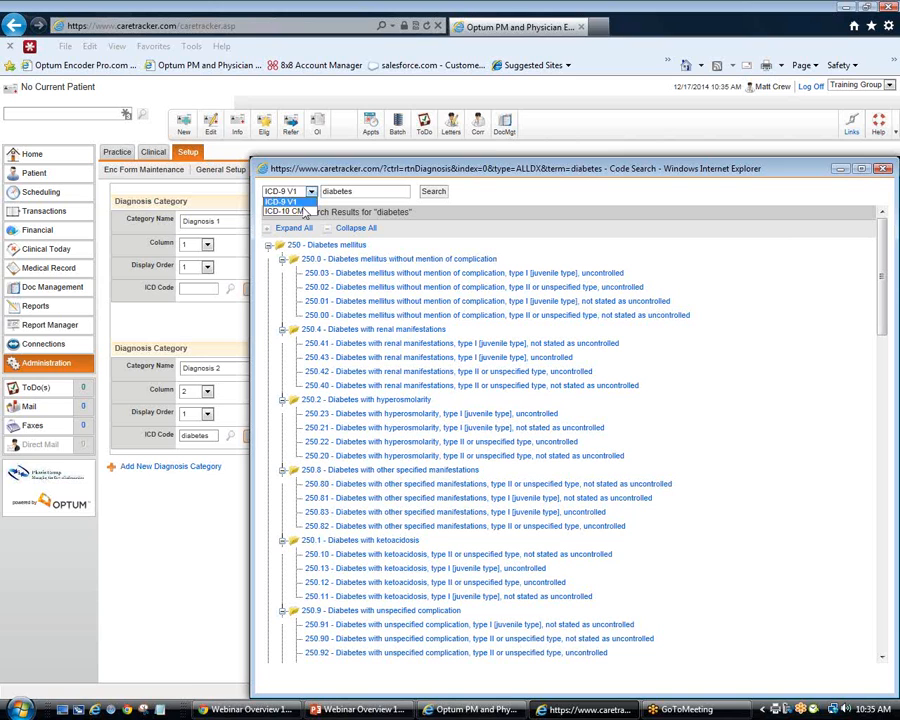
left_click(285, 209)
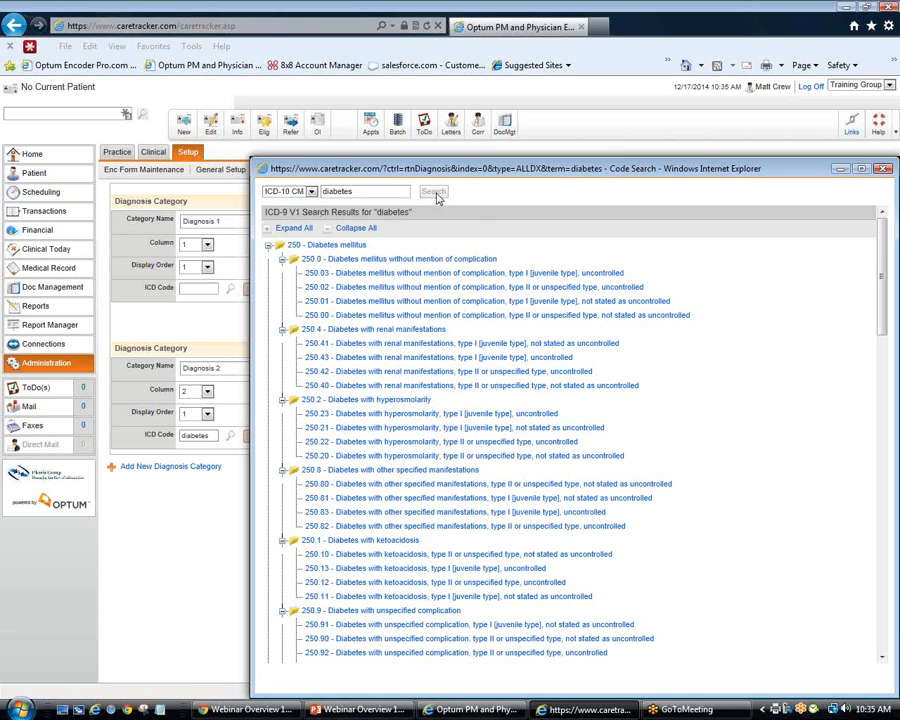
left_click(434, 192)
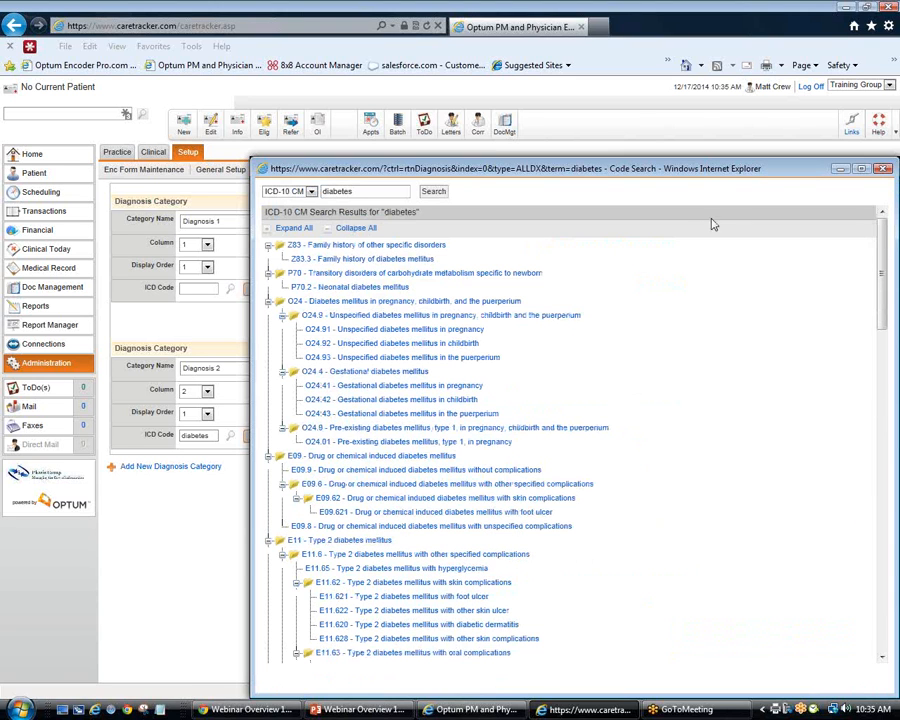
left_click_drag(699, 175, 552, 65)
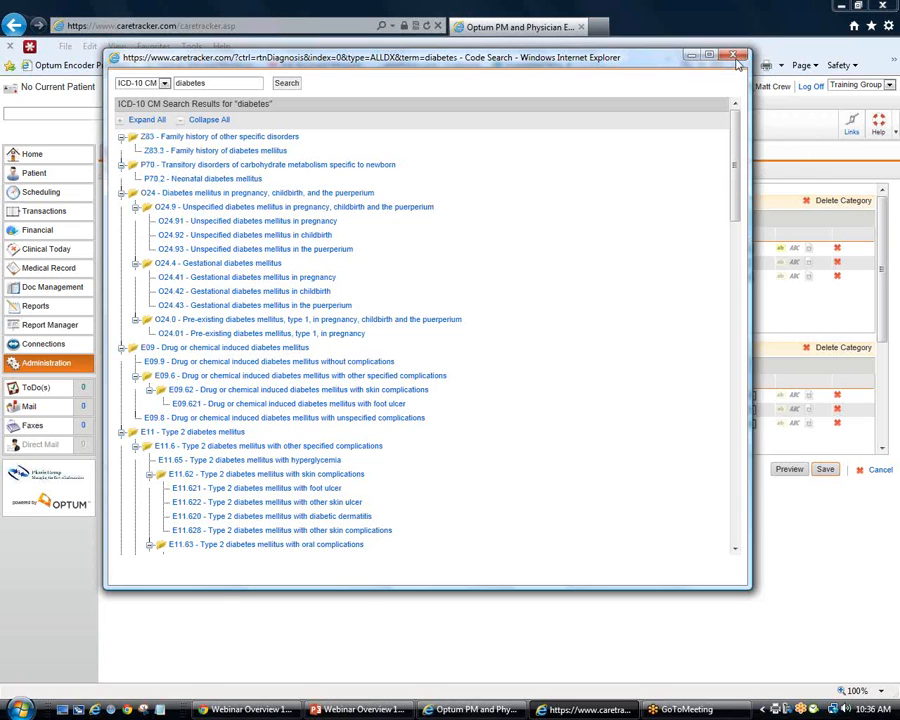
left_click(515, 38)
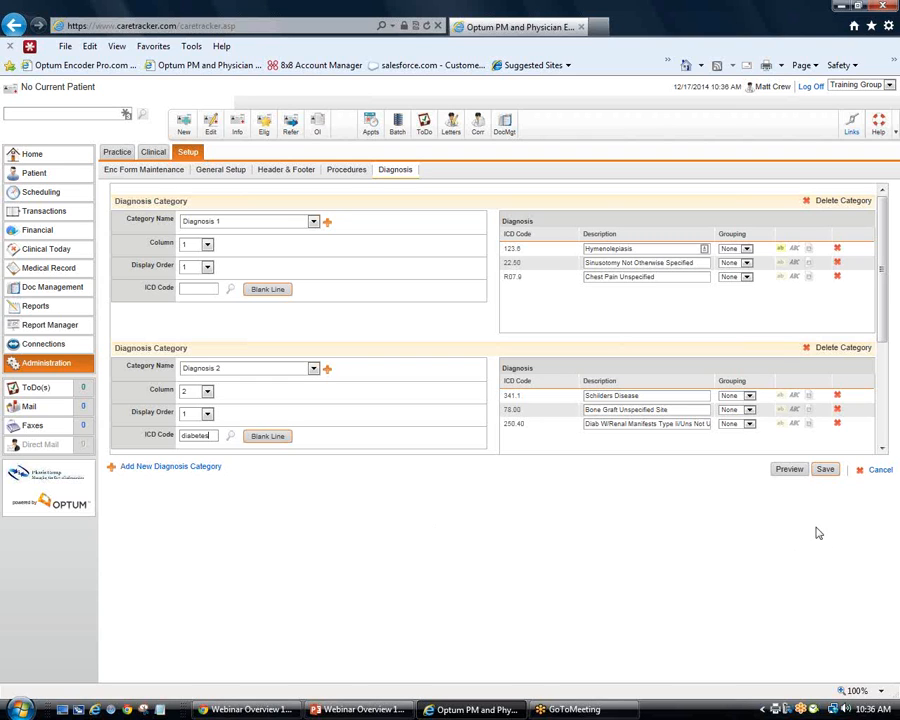
left_click(826, 471)
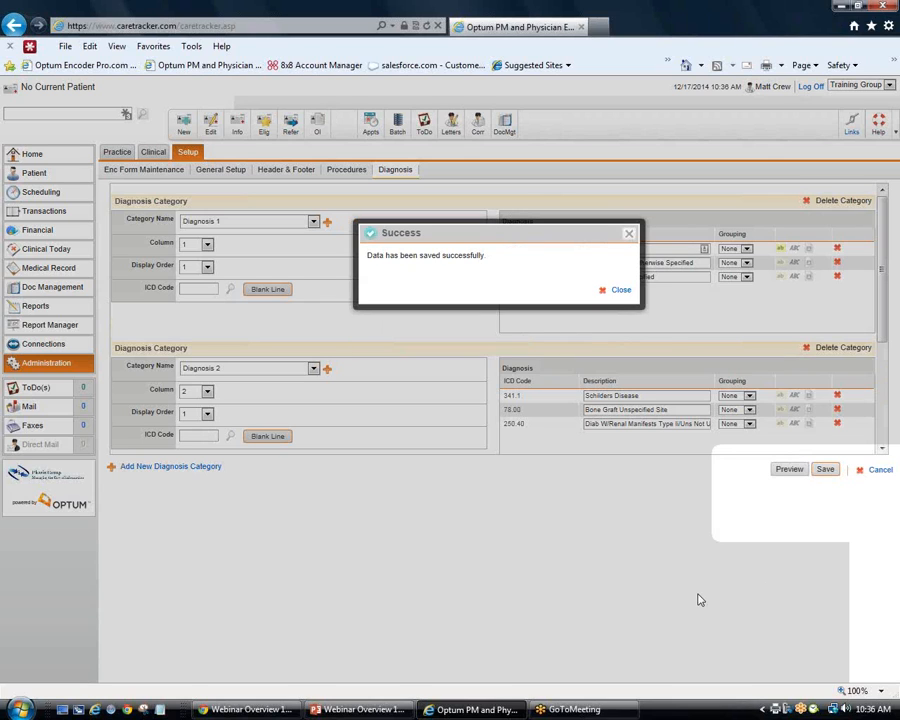
left_click(620, 291)
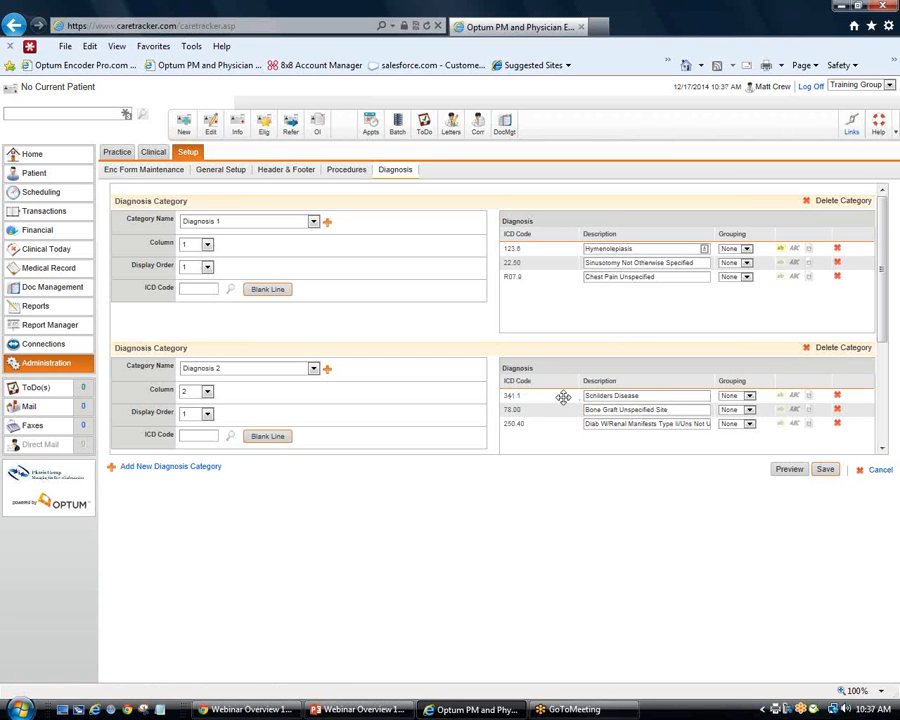
Move 341.1 Schilders Disease to the end of Diagnosis 2, and move 550.00 below 540.1 in Diagnosis 3
left_click_drag(563, 397, 562, 455)
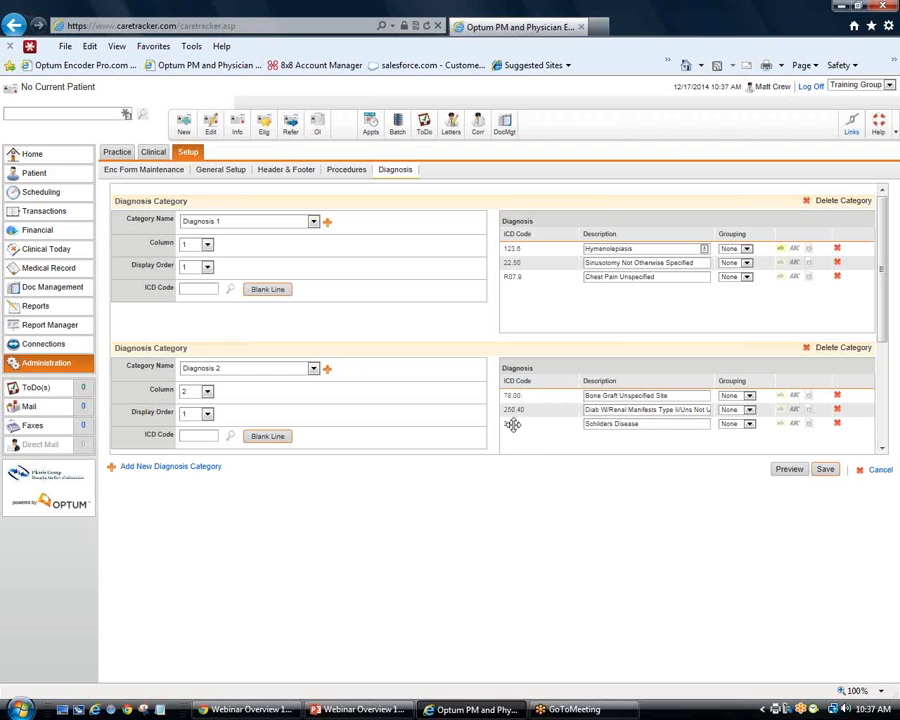
left_click_drag(881, 307, 881, 440)
left_click_drag(521, 362, 543, 389)
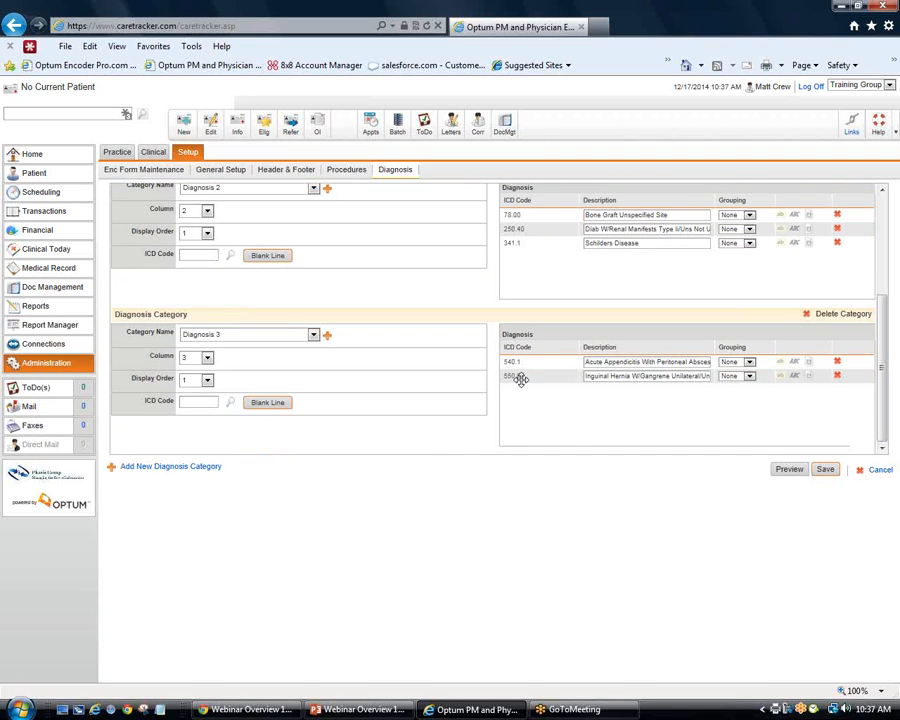
Move 550.00 above 540.1 in Diagnosis 3, save the diagnosis settings, and preview the encounter form
left_click_drag(521, 376, 472, 356)
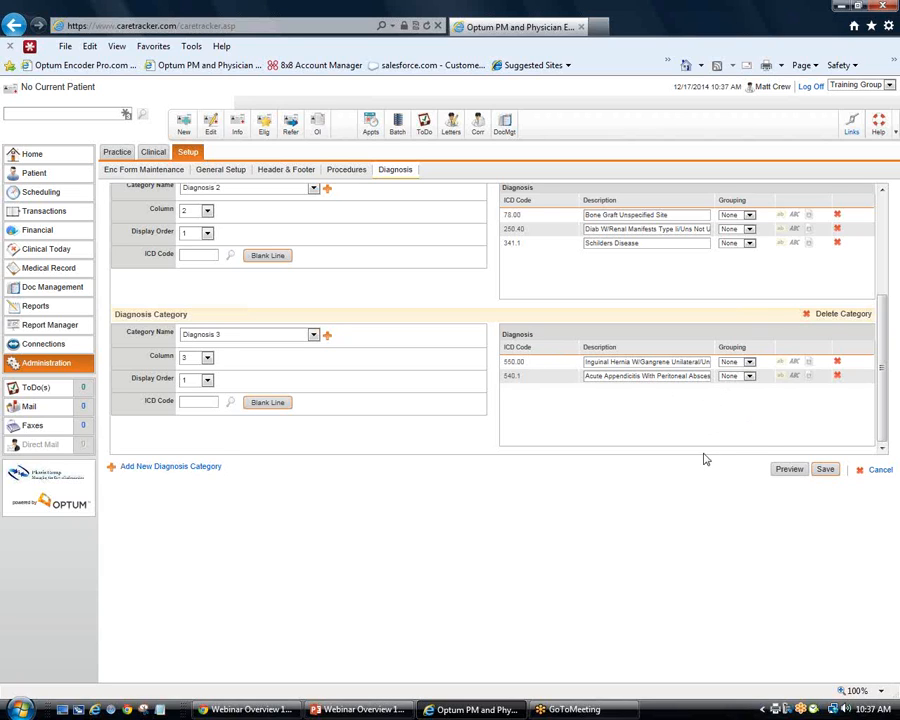
left_click(825, 471)
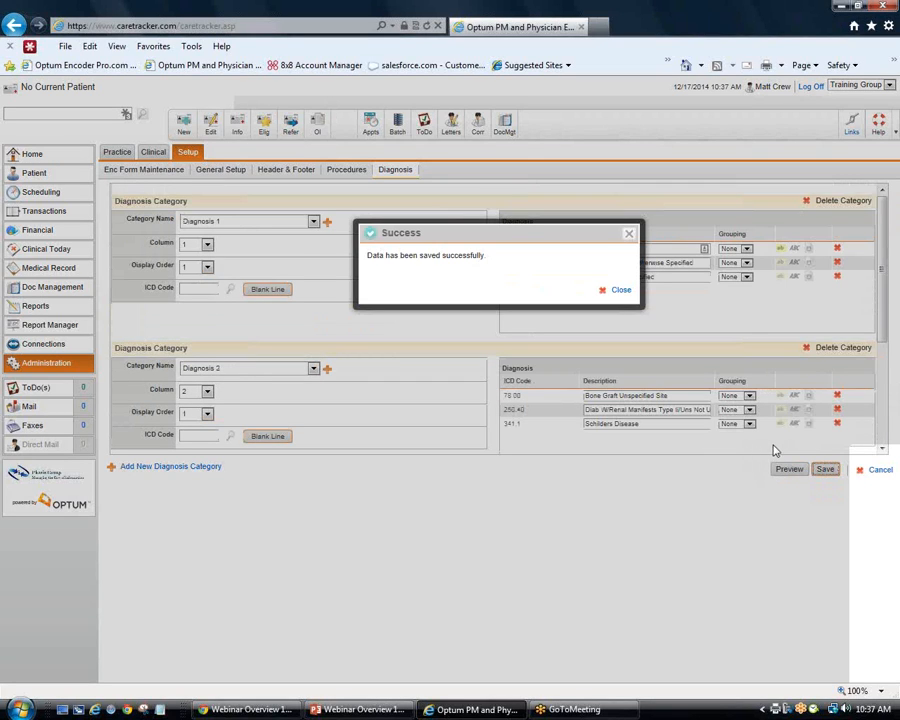
left_click(621, 291)
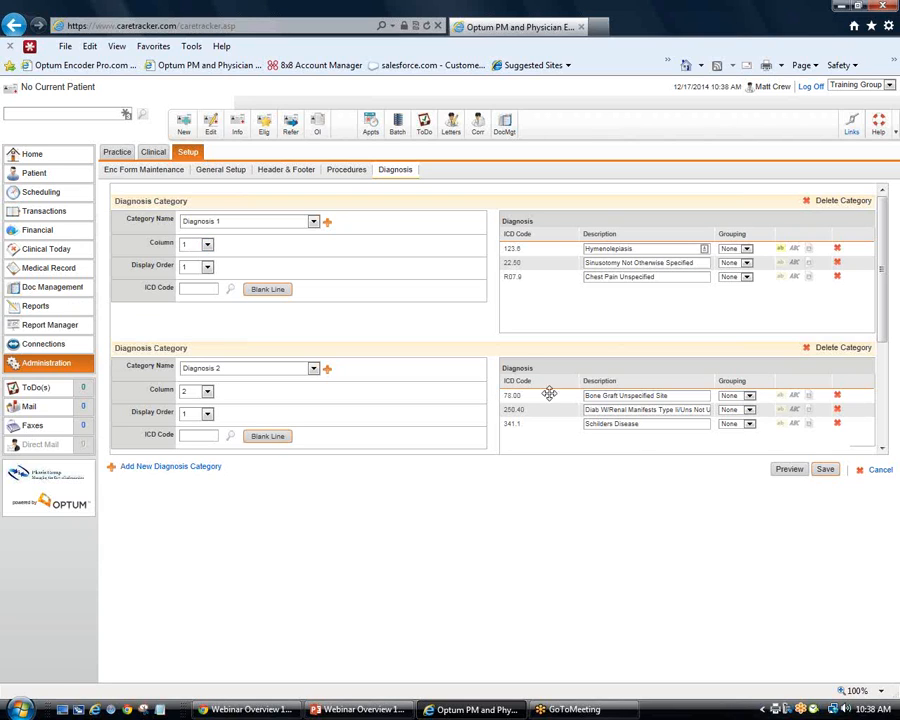
left_click(798, 475)
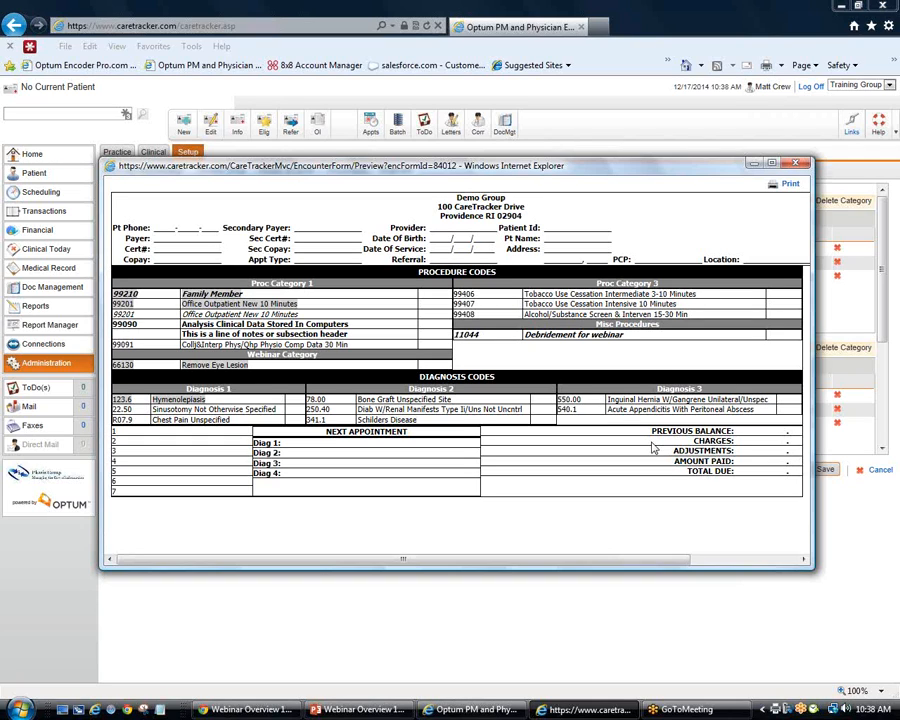
left_click(795, 162)
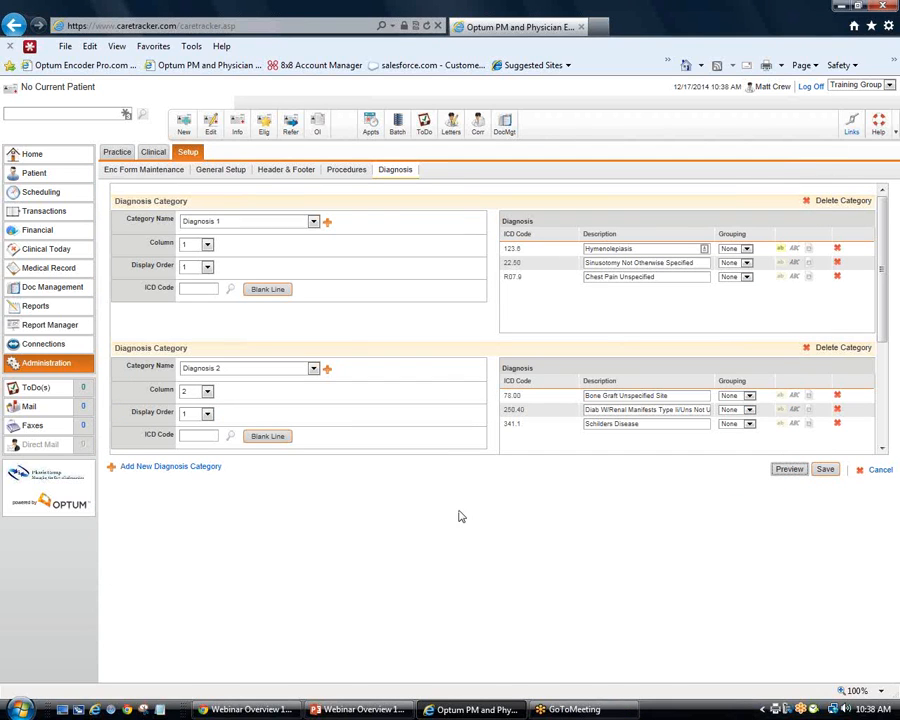
Open the Quick Picks setup in Administration and set the screen type to Form Letters
left_click(33, 367)
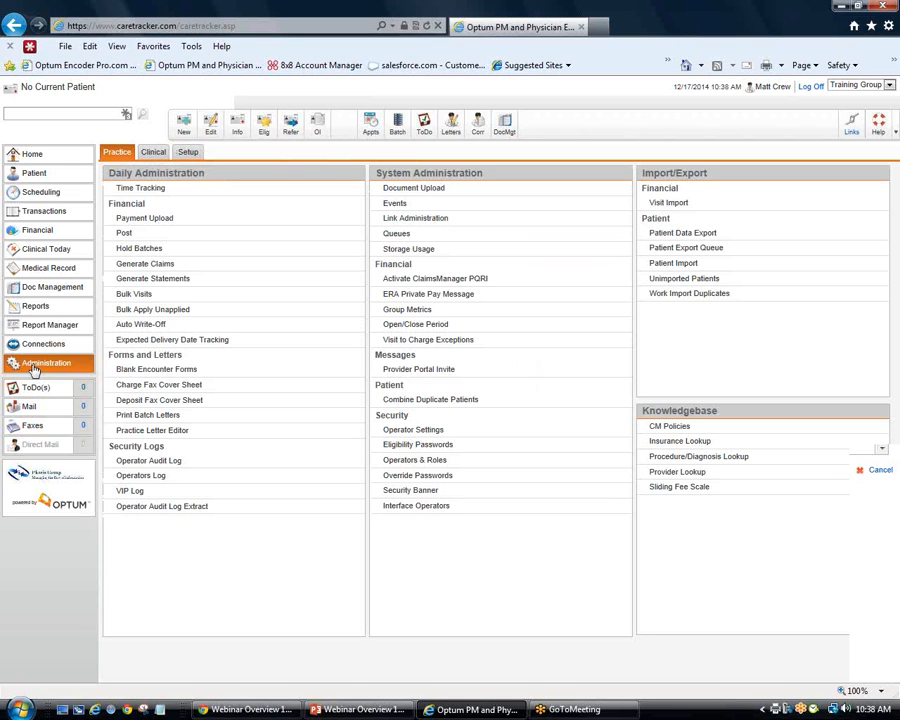
left_click(192, 154)
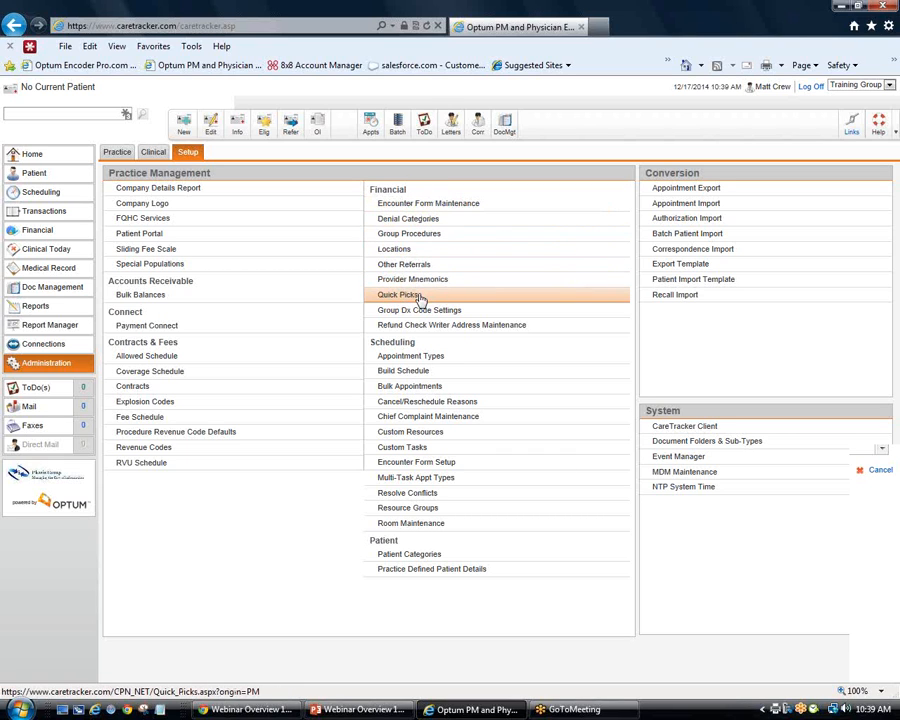
left_click(538, 312)
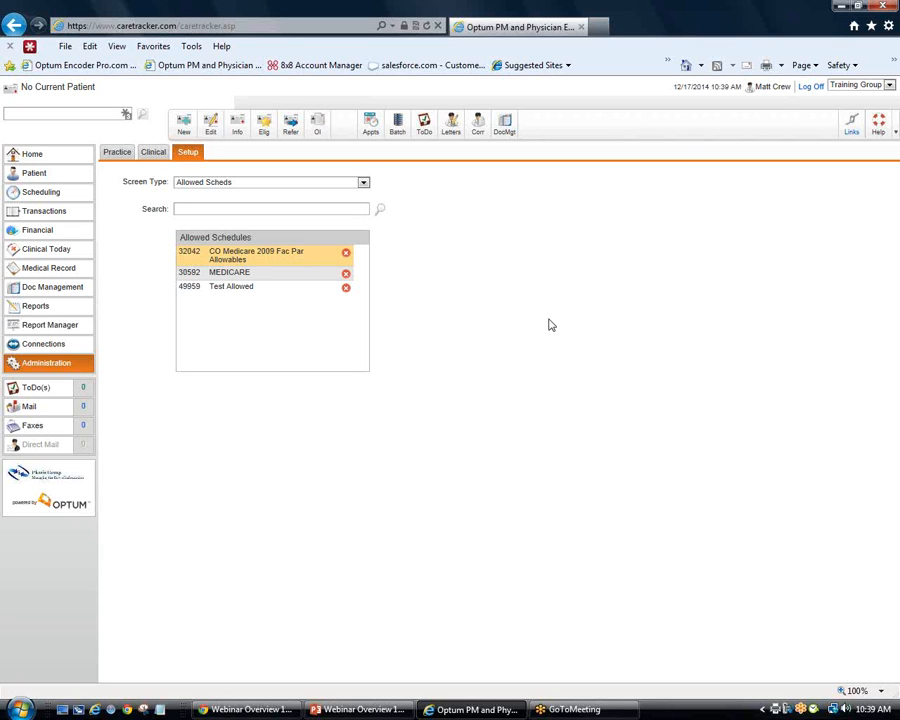
left_click(364, 184)
left_click(364, 183)
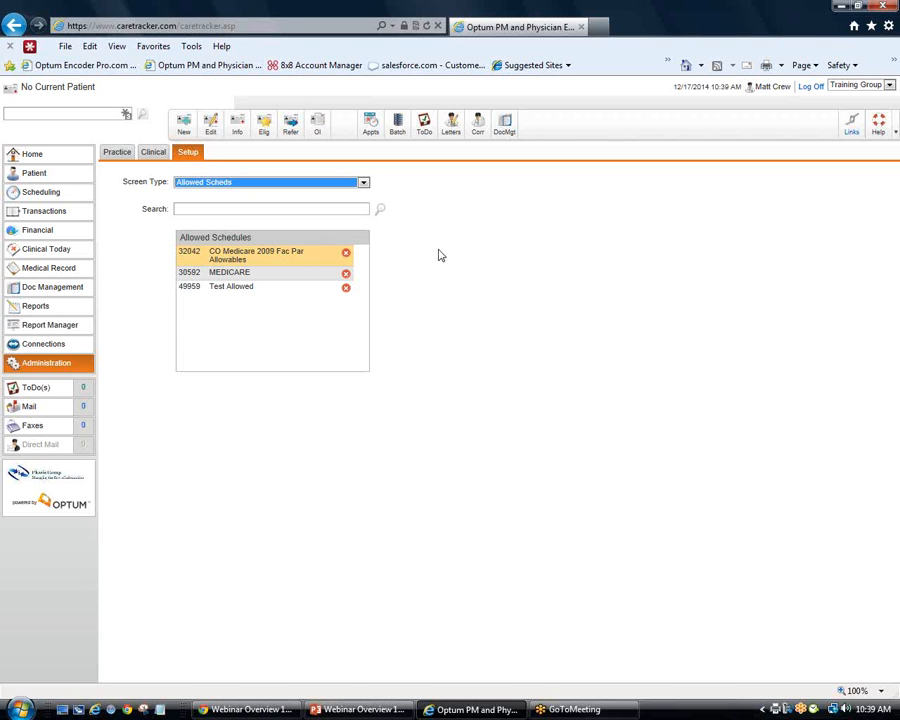
left_click(49, 364)
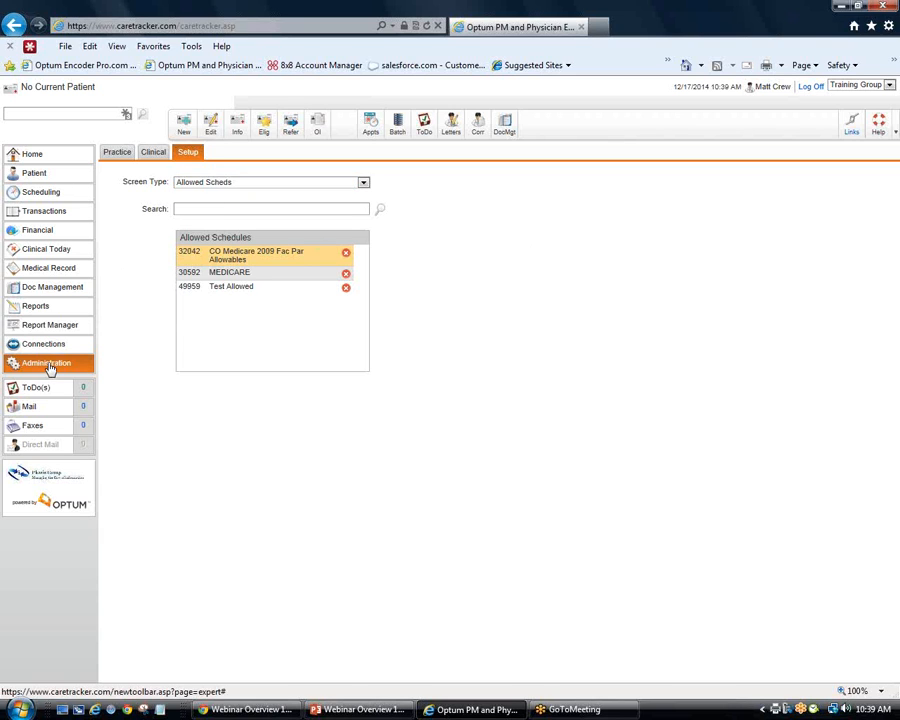
left_click(187, 154)
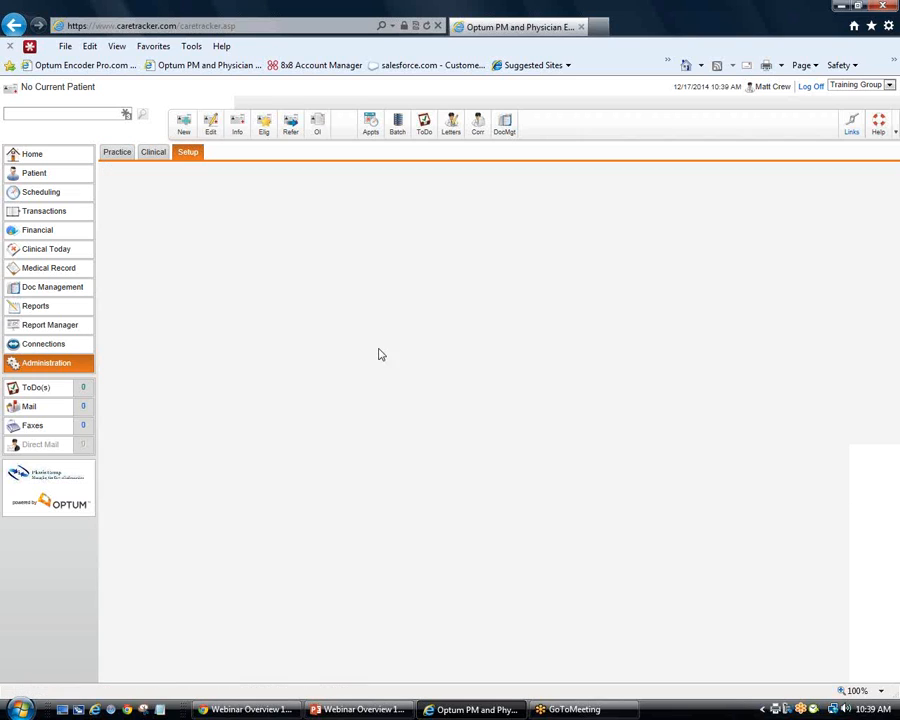
left_click(404, 294)
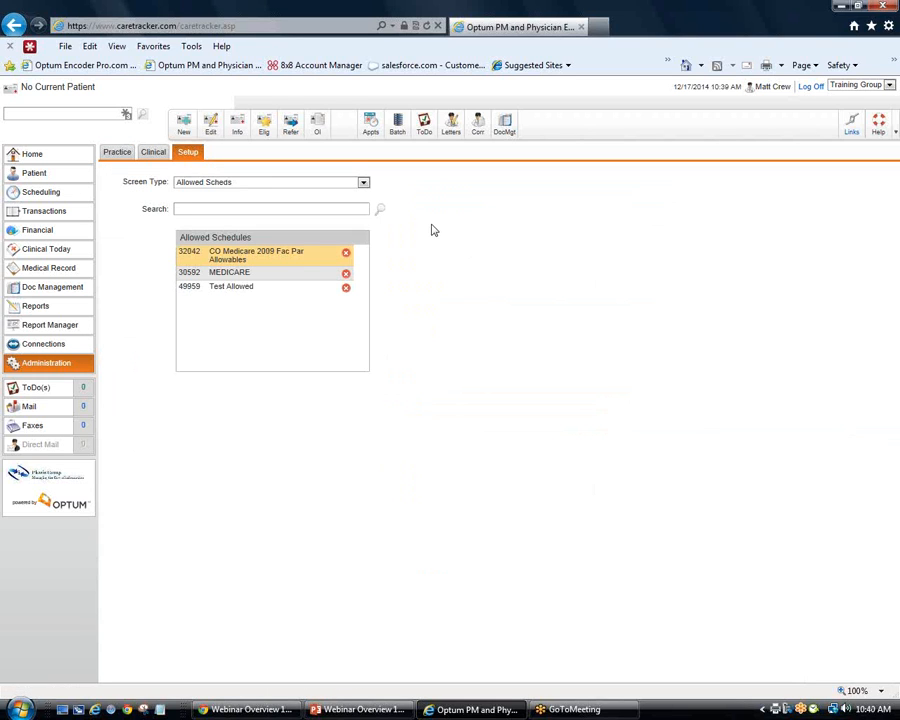
left_click(364, 184)
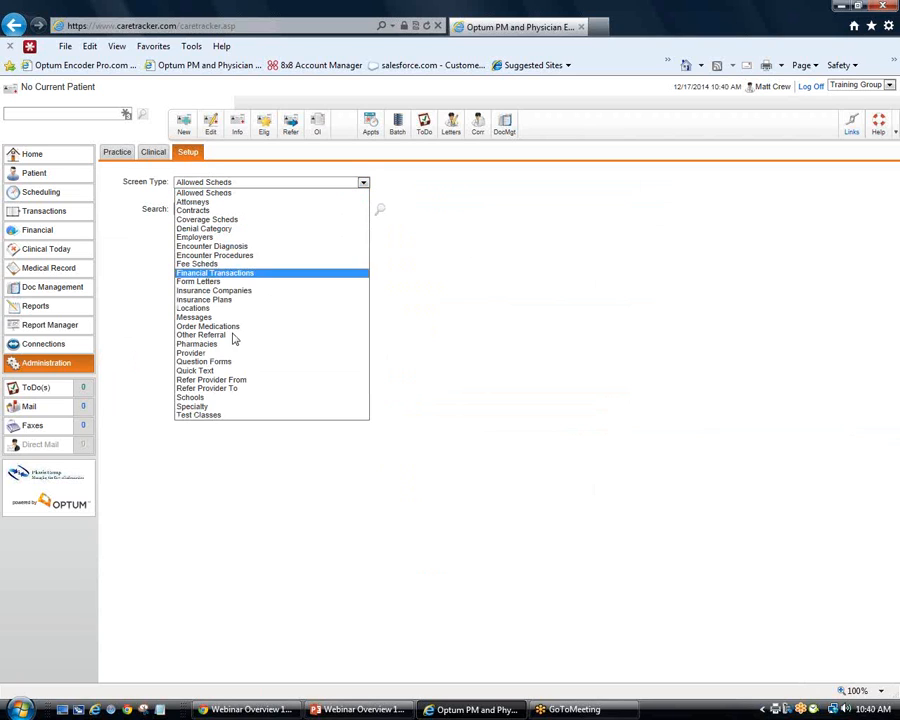
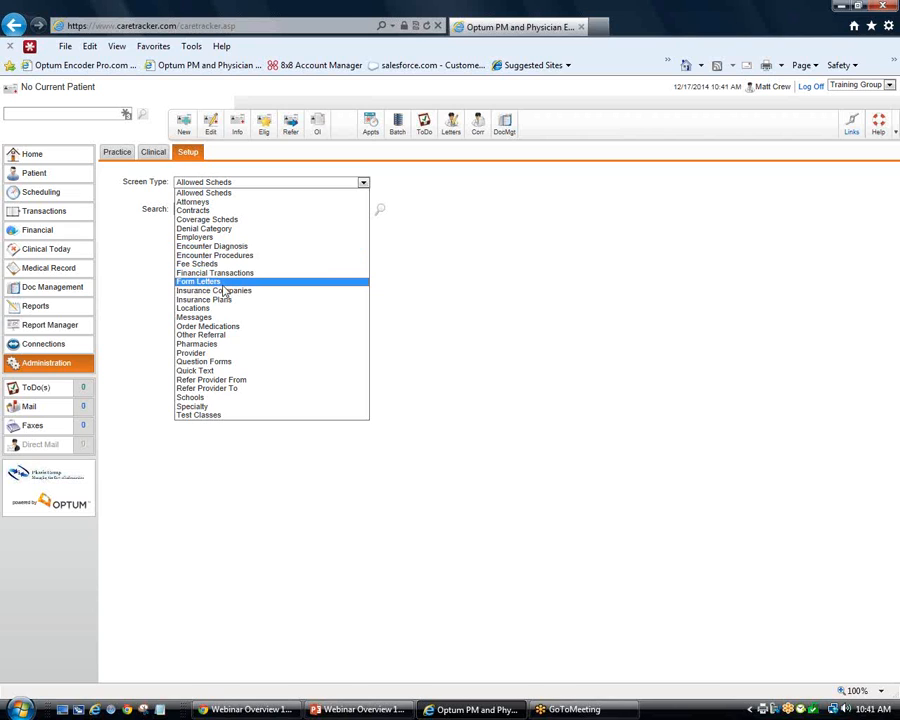
left_click(186, 282)
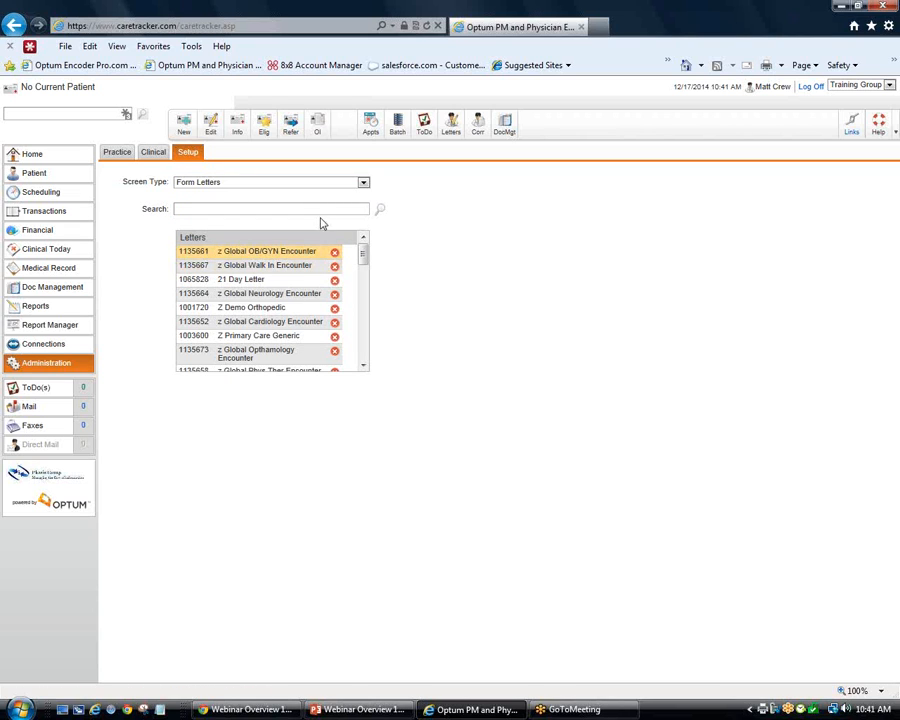
Delete "Test new encounter form" from the Form Letters quick picks
left_click_drag(364, 255, 360, 368)
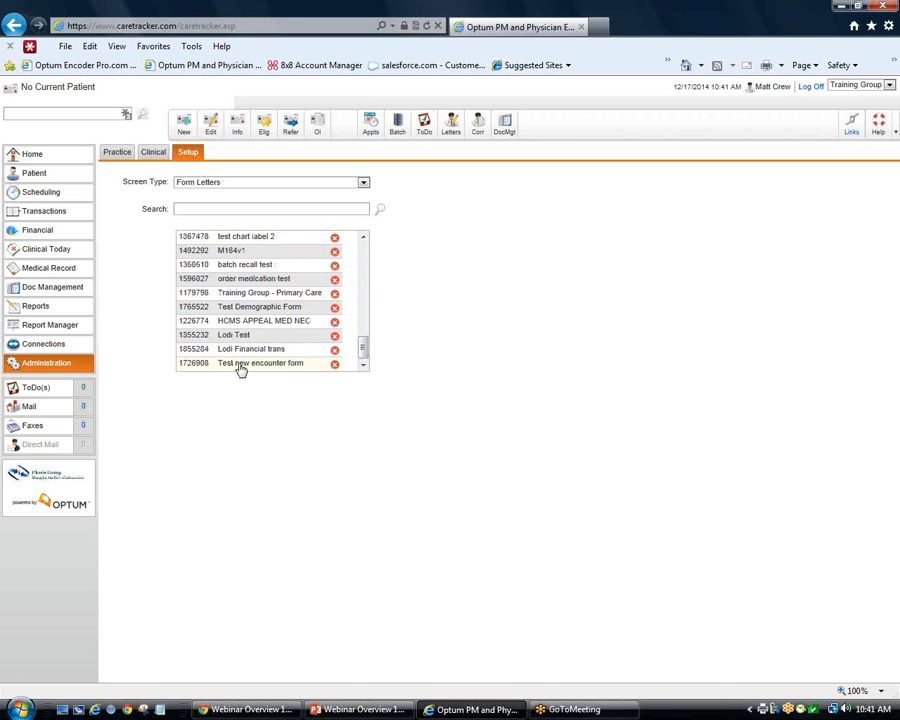
left_click(334, 364)
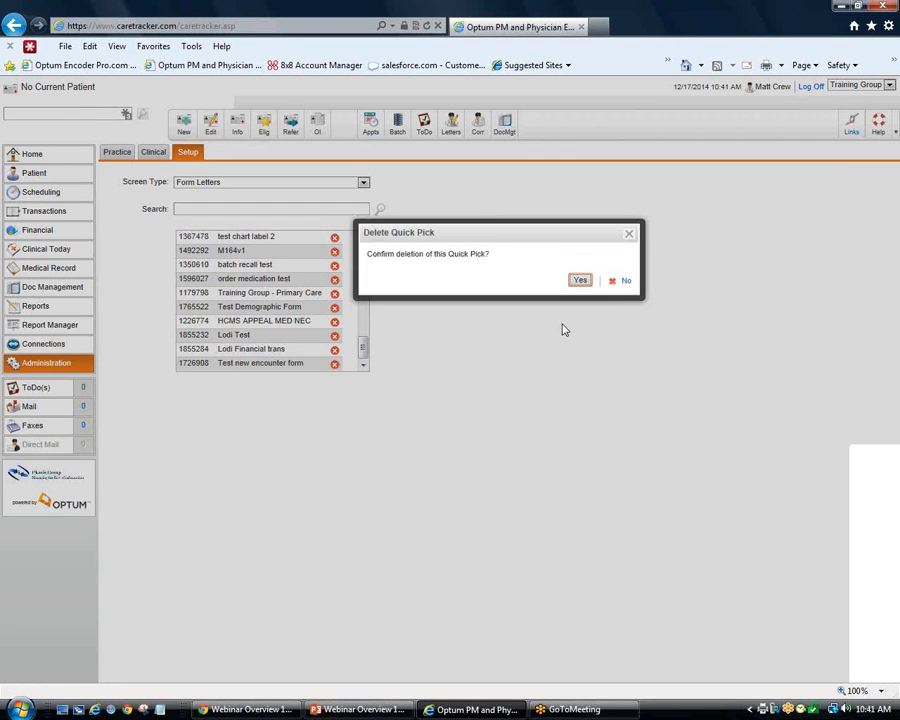
key("Return")
left_click(618, 290)
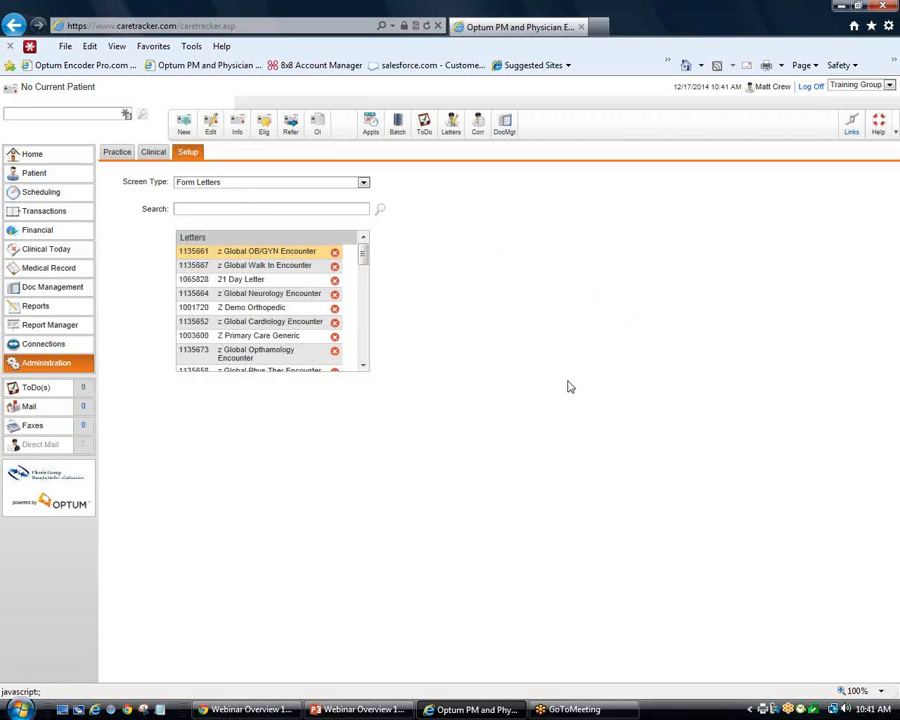
Check the end of the letters list for the deleted form, and search the form letters for "test"
left_click(218, 208)
type("first")
key("BackSpace")
key("BackSpace")
type("st")
left_click_drag(362, 259, 364, 372)
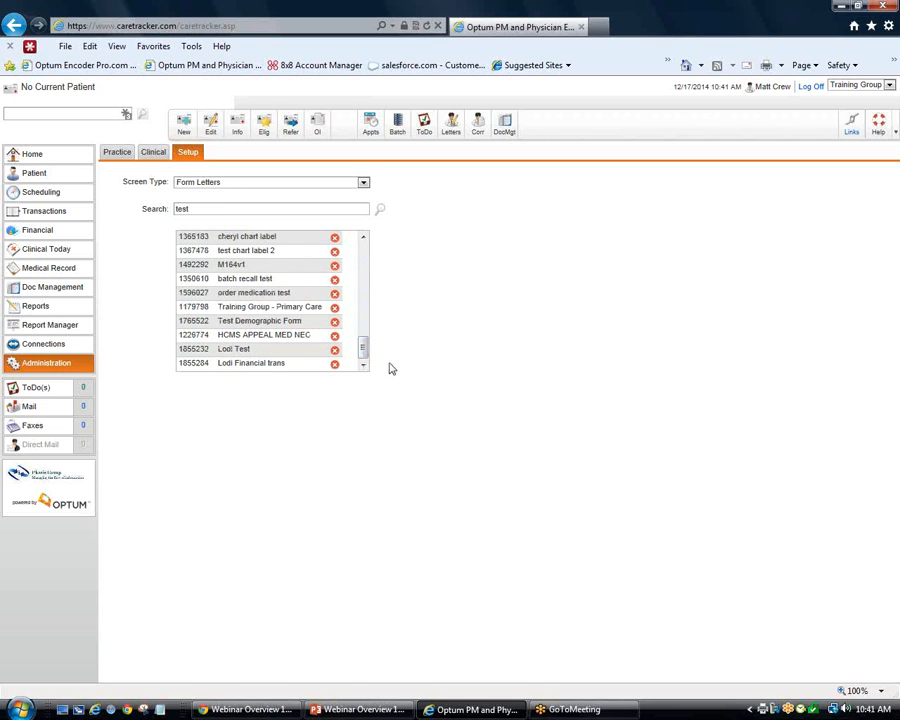
mouse_move(362, 352)
left_mouse_down()
mouse_move(375, 239)
mouse_move(358, 374)
left_mouse_up()
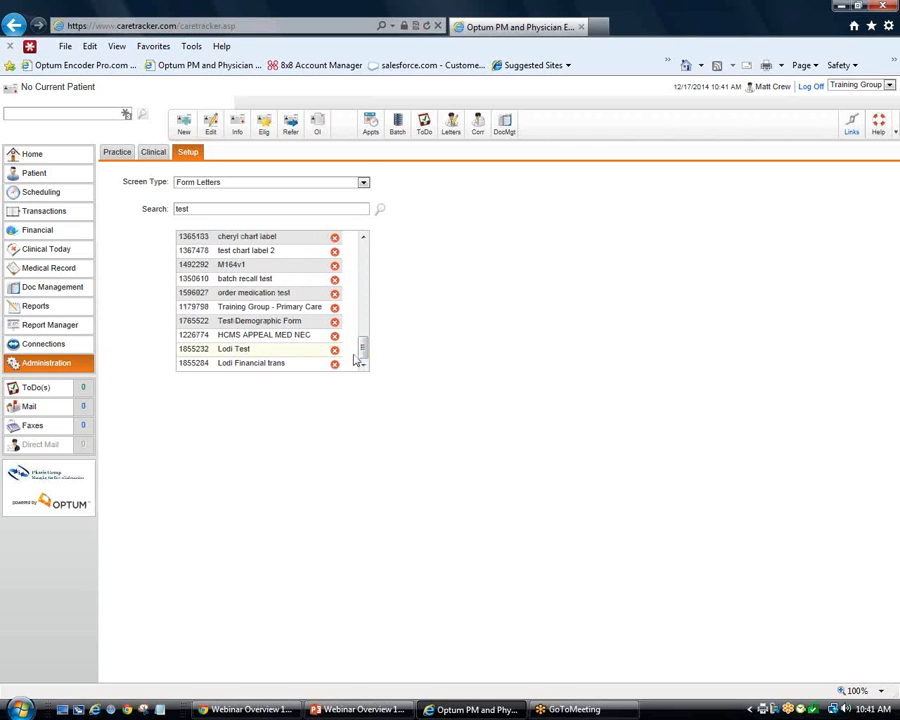
left_click_drag(363, 350, 376, 251)
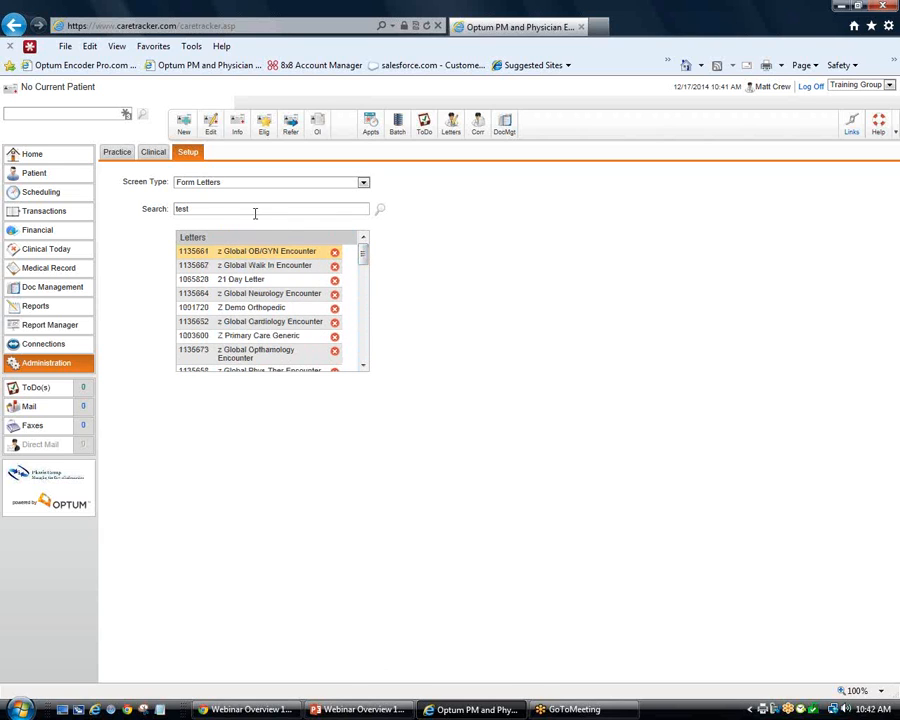
key("Return")
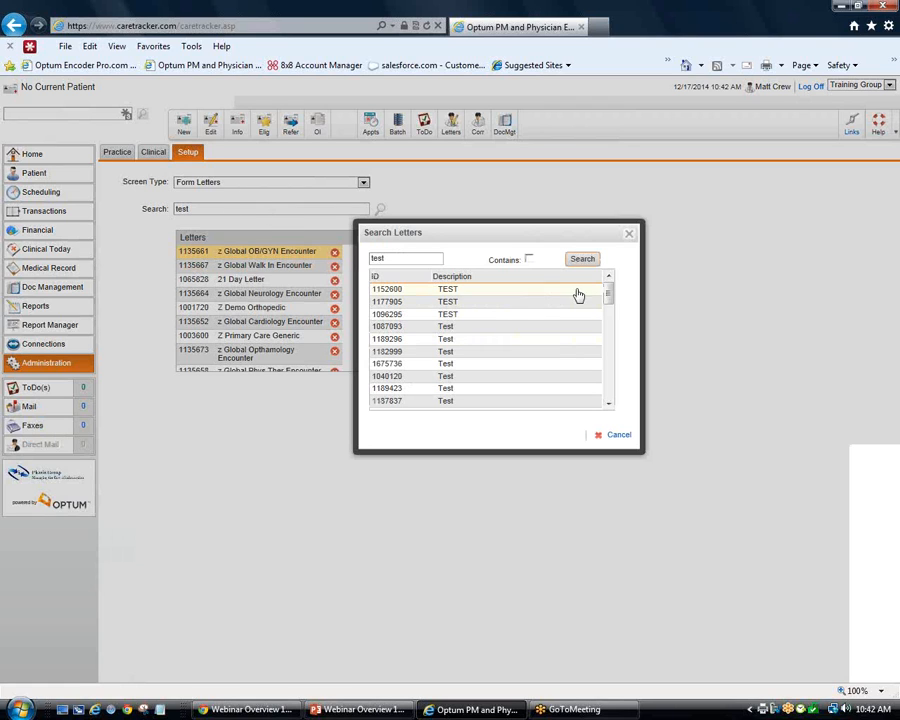
Add "Test new encounter form" from the letter search results to the quick picks, and check the end of the letters list
mouse_move(608, 292)
left_mouse_down()
mouse_move(605, 406)
mouse_move(621, 288)
left_mouse_up()
scroll(609, 362, "down", 2)
scroll(609, 362, "down", 2)
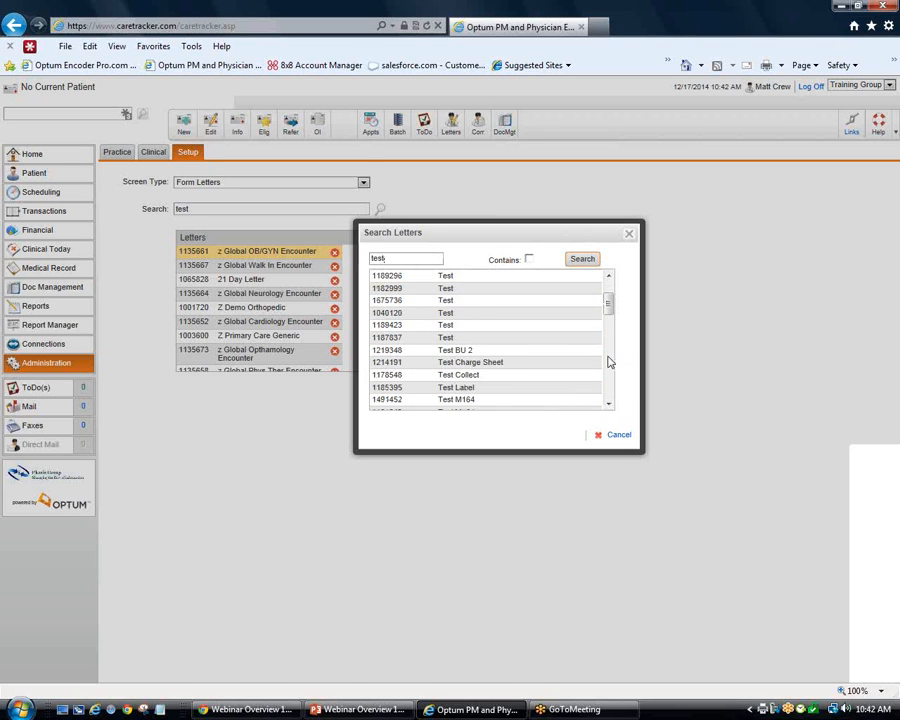
scroll(609, 362, "down", 3)
scroll(609, 362, "down", 2)
scroll(609, 361, "down", 3)
scroll(609, 362, "down", 4)
scroll(560, 370, "down", 1)
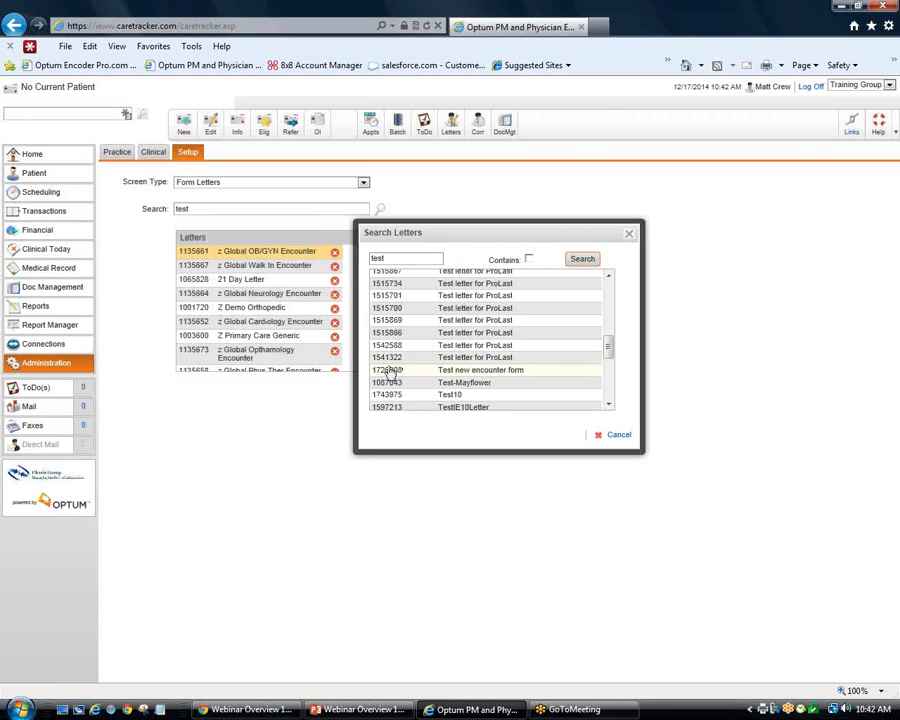
left_click(412, 372)
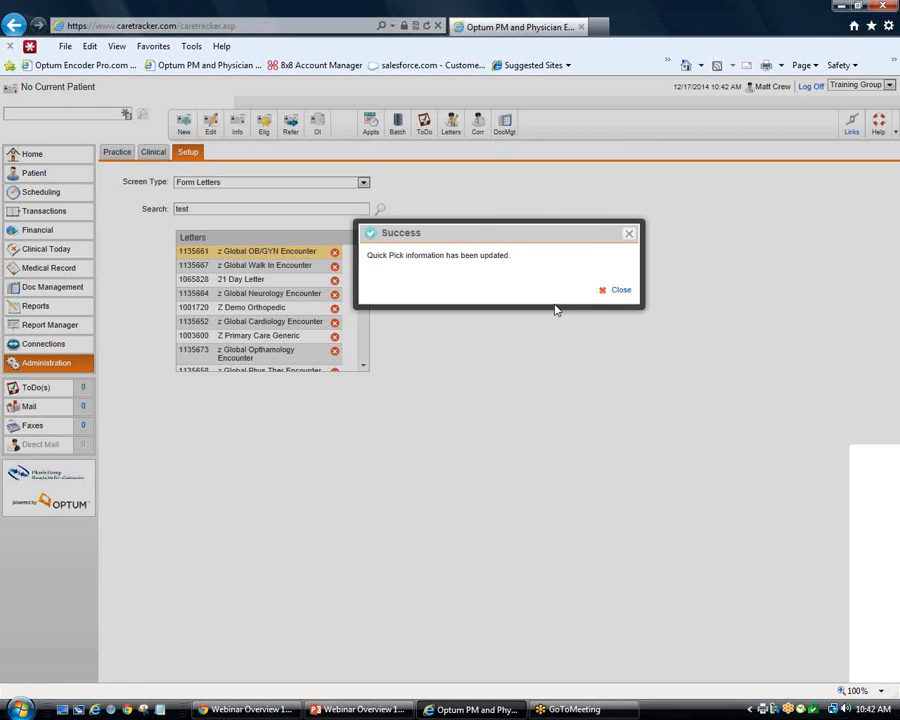
left_click(619, 291)
left_click_drag(363, 256, 357, 371)
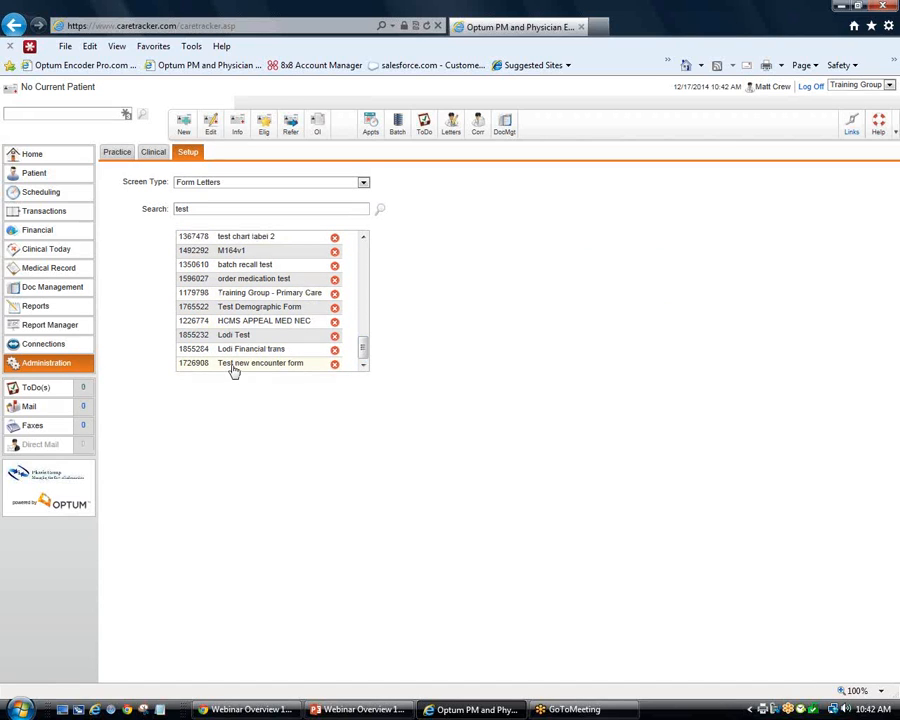
left_click_drag(234, 362, 233, 347)
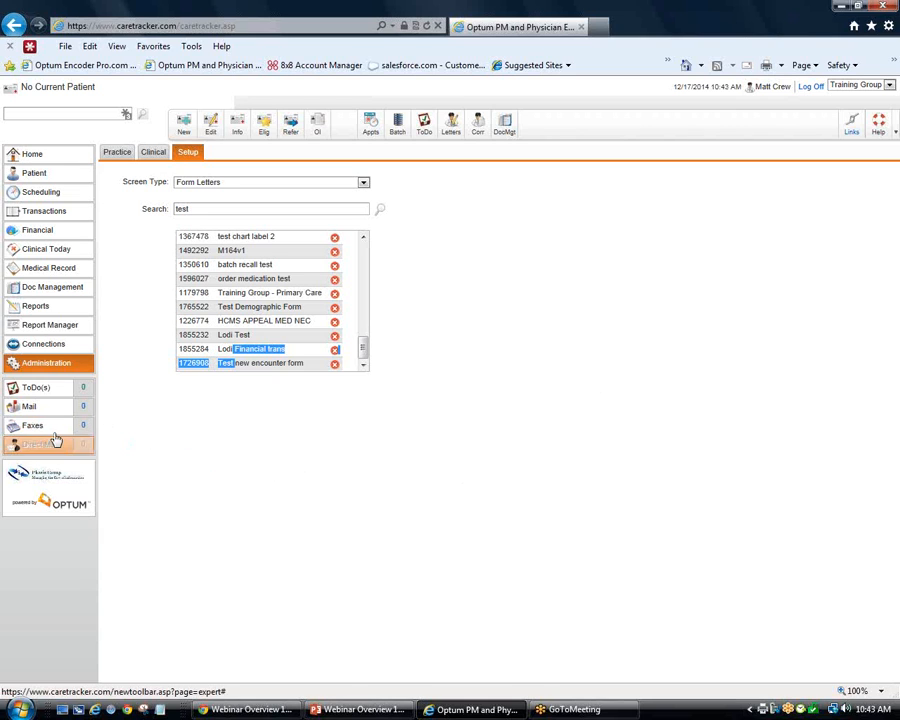
Open the Encounter Form Setup under the Scheduling settings in Administration
left_click(56, 364)
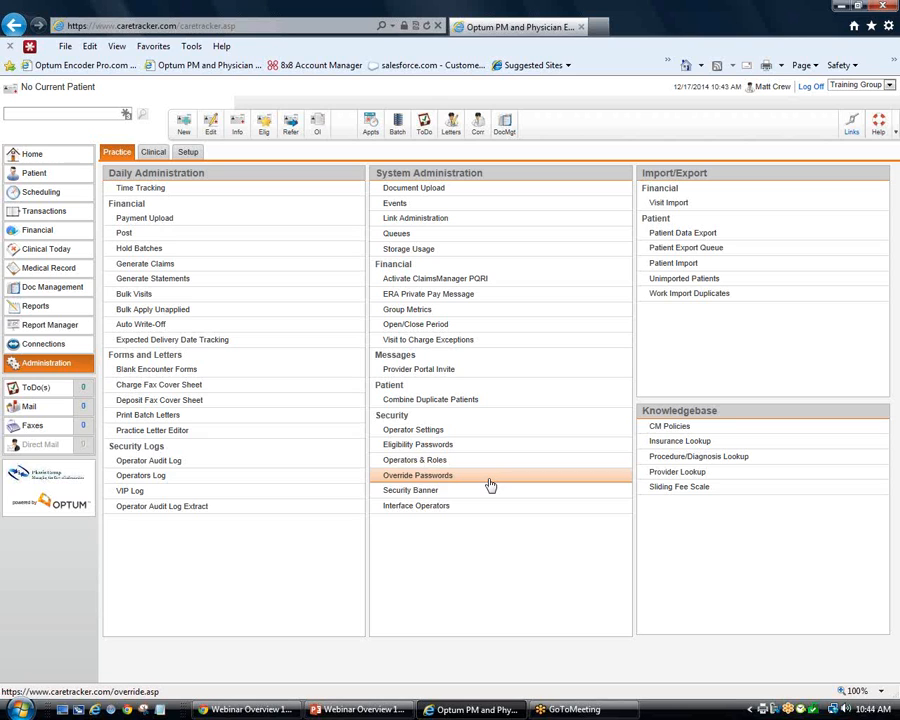
left_click(187, 152)
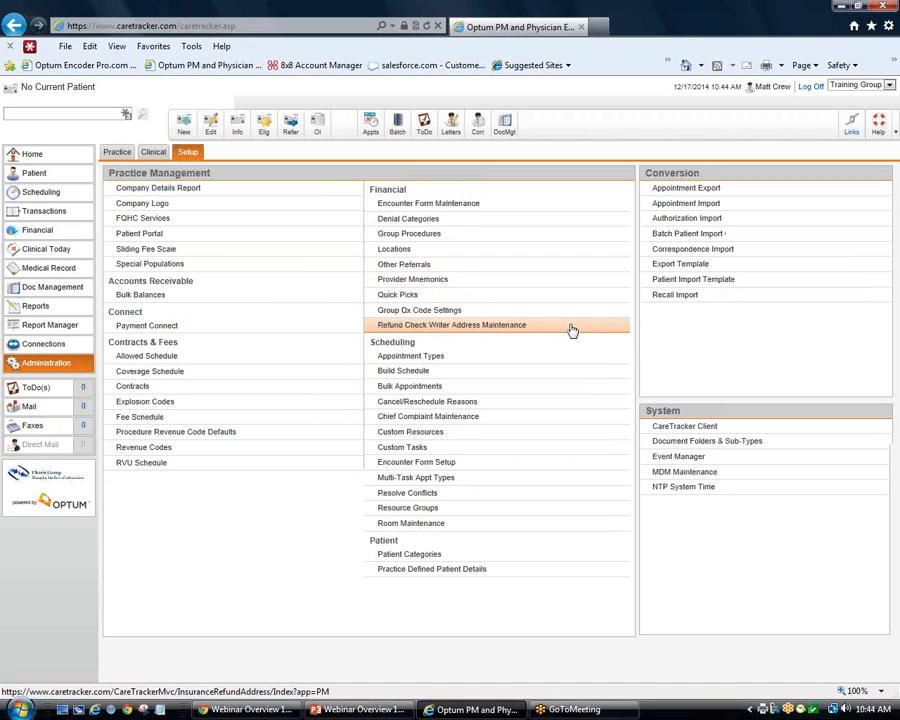
left_click(46, 368)
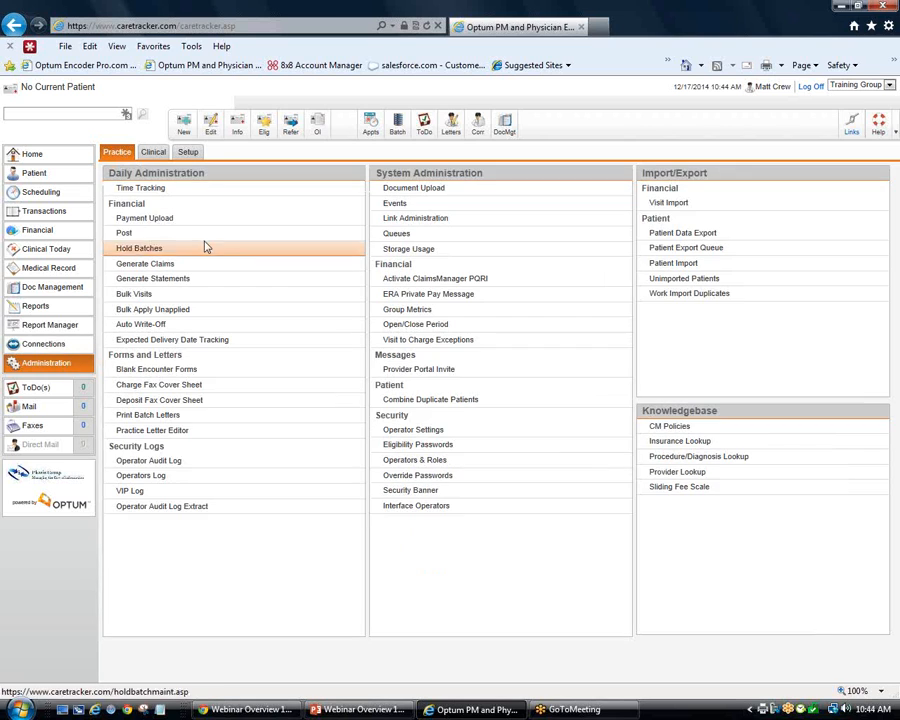
left_click(186, 154)
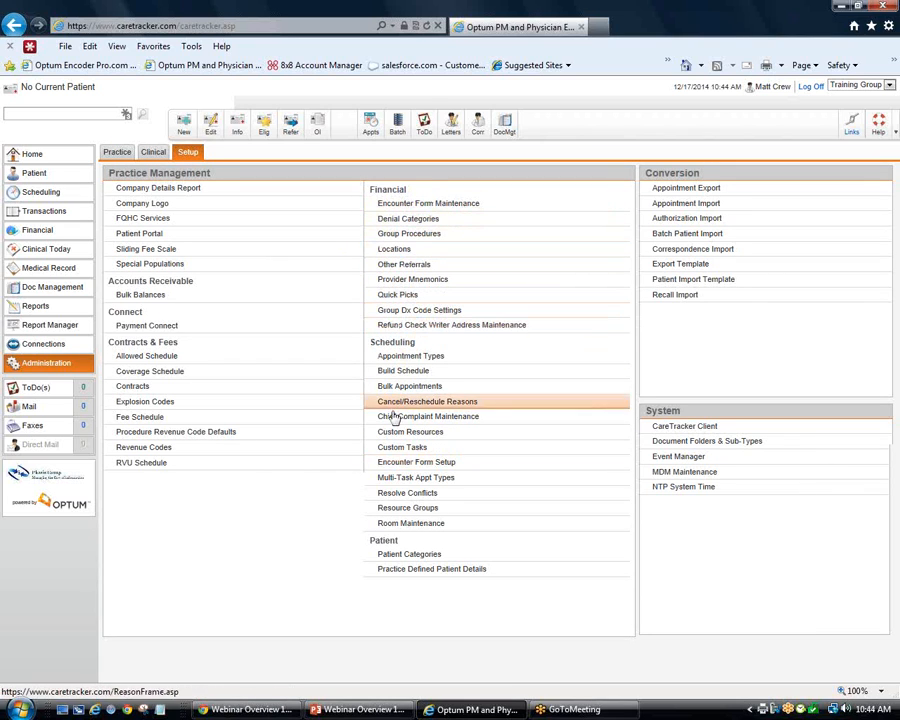
left_click(438, 466)
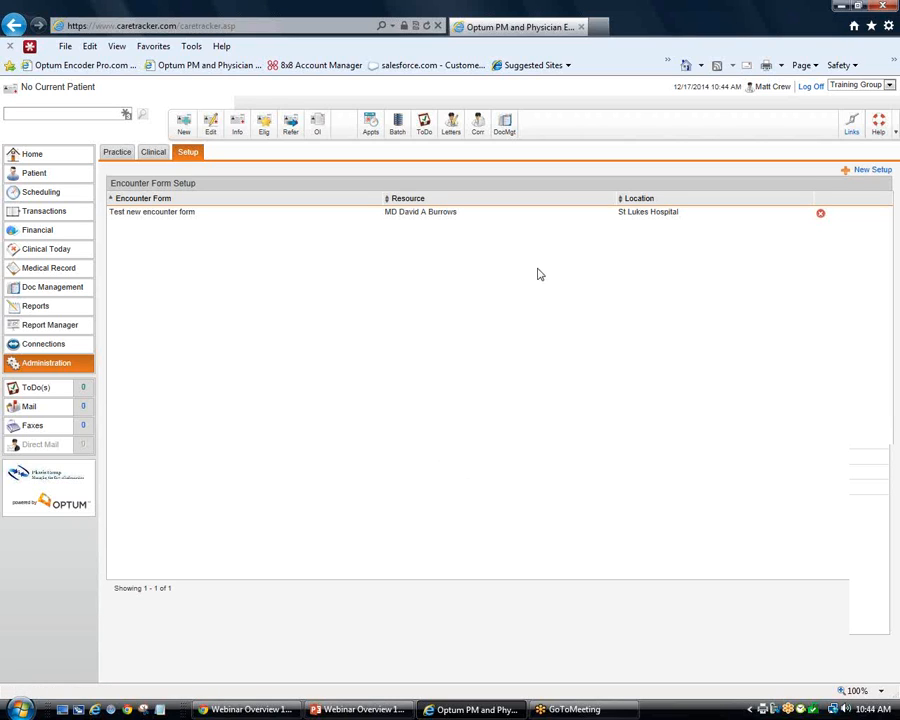
Add and save a setup assigning "Test new encounter form" to the physician resource already listed, at the Office location
left_click(860, 172)
left_click_drag(542, 231, 502, 265)
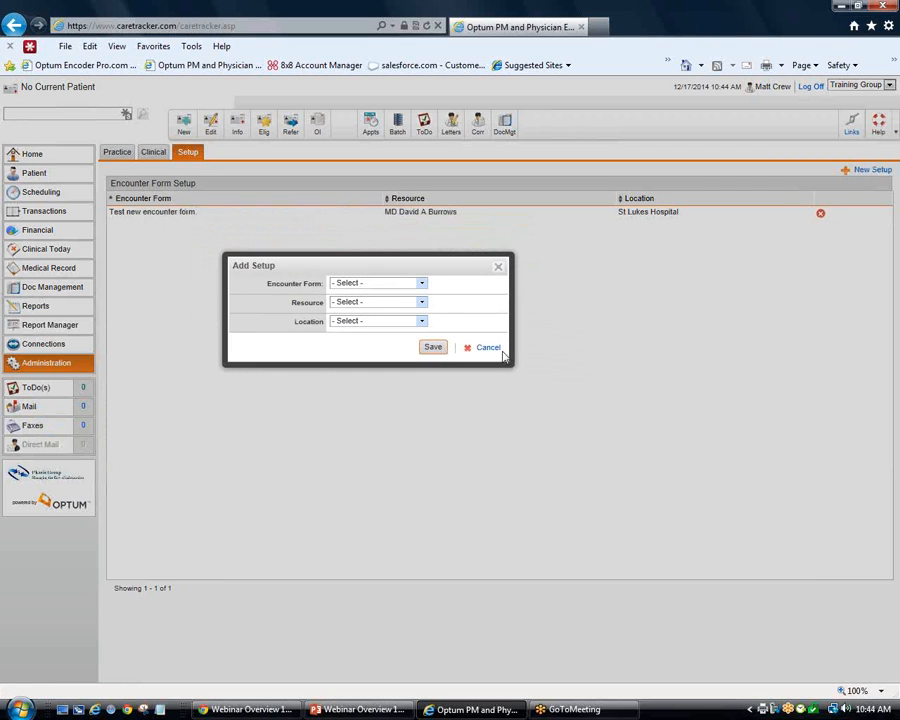
left_click(423, 285)
left_click_drag(430, 306, 430, 366)
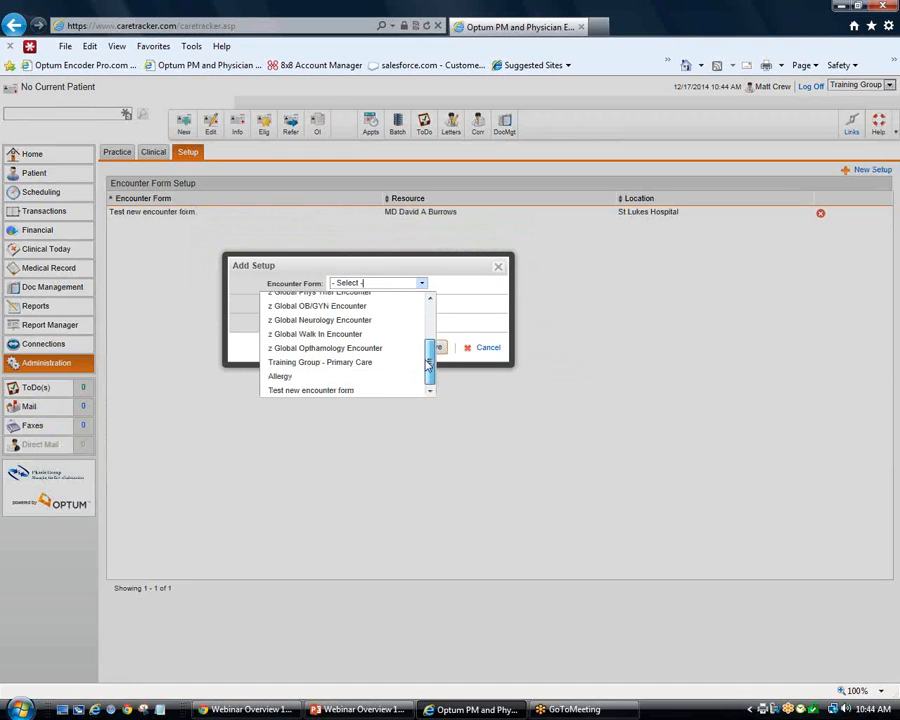
left_click(337, 391)
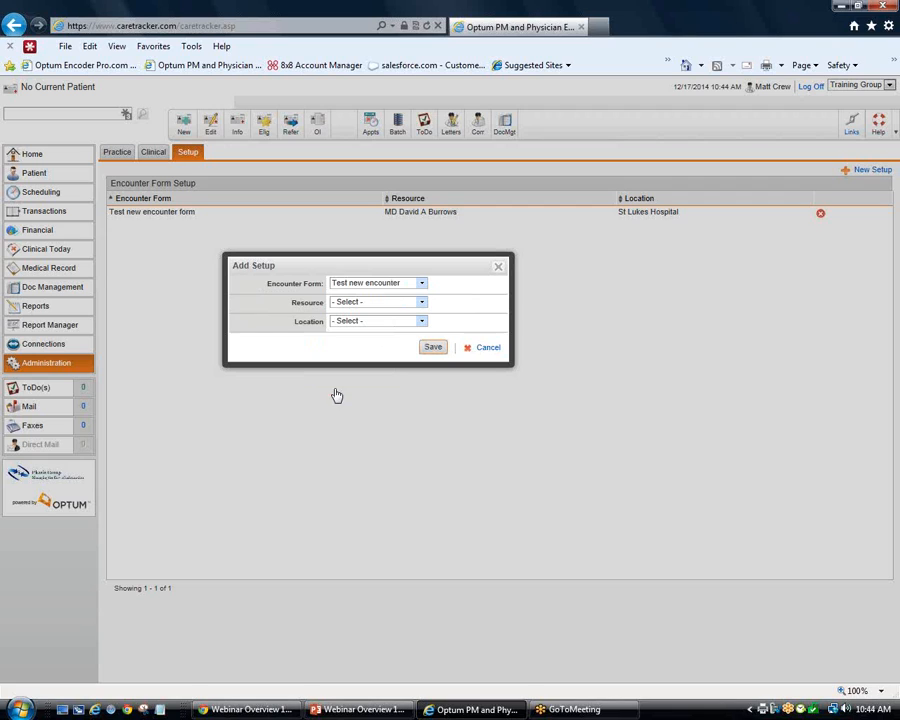
left_click(422, 305)
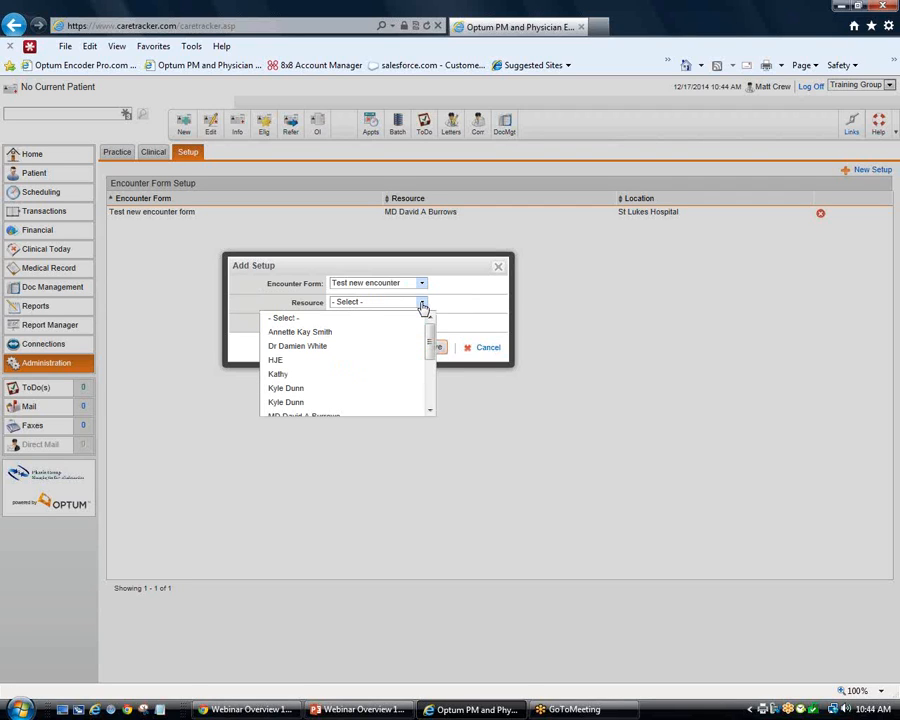
left_click_drag(429, 332, 430, 360)
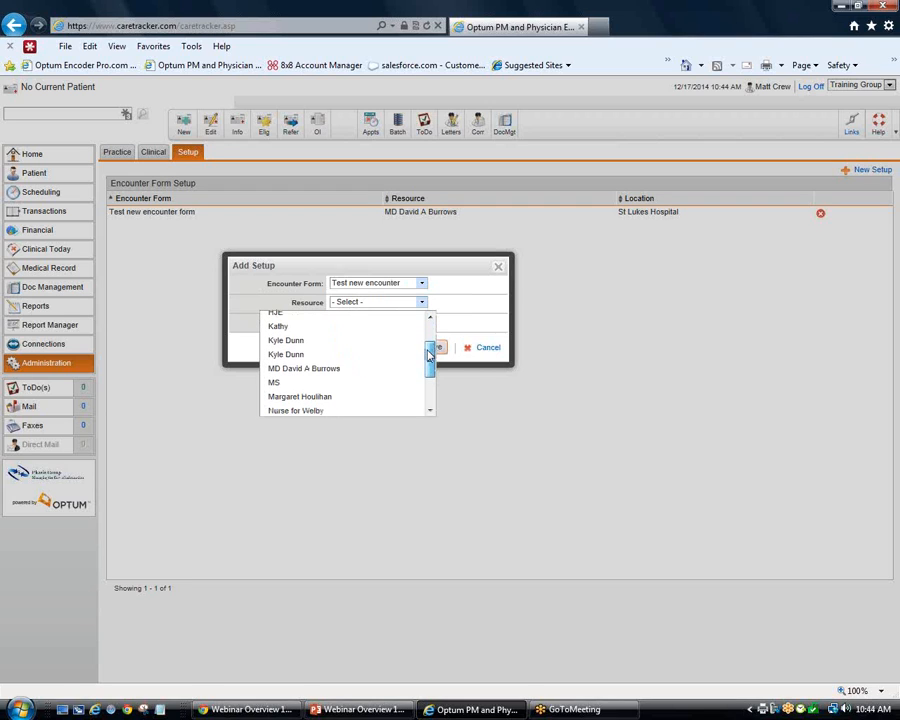
left_click(322, 372)
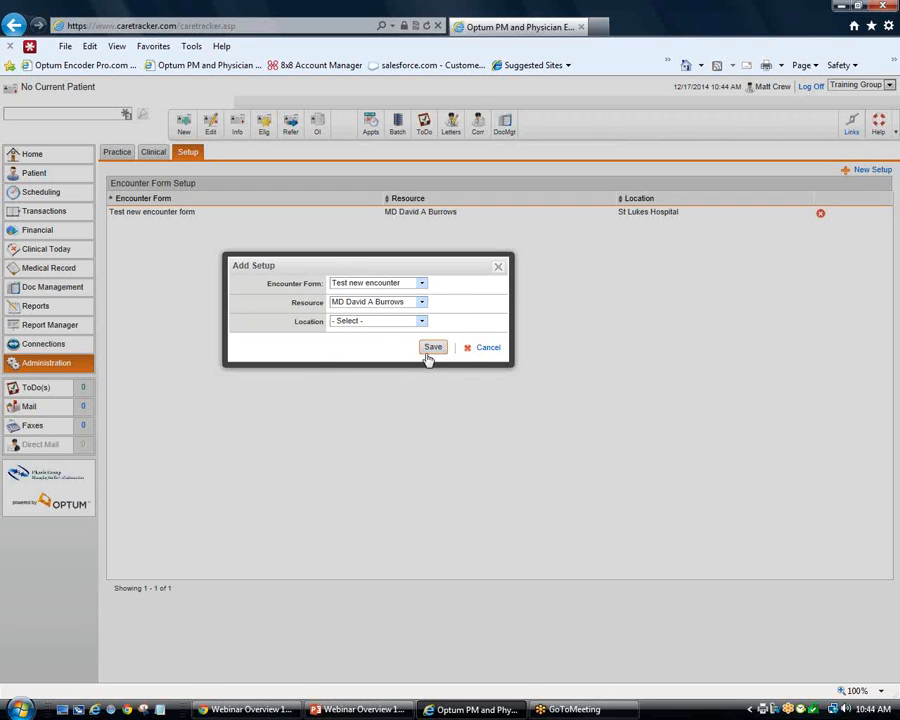
left_click(422, 322)
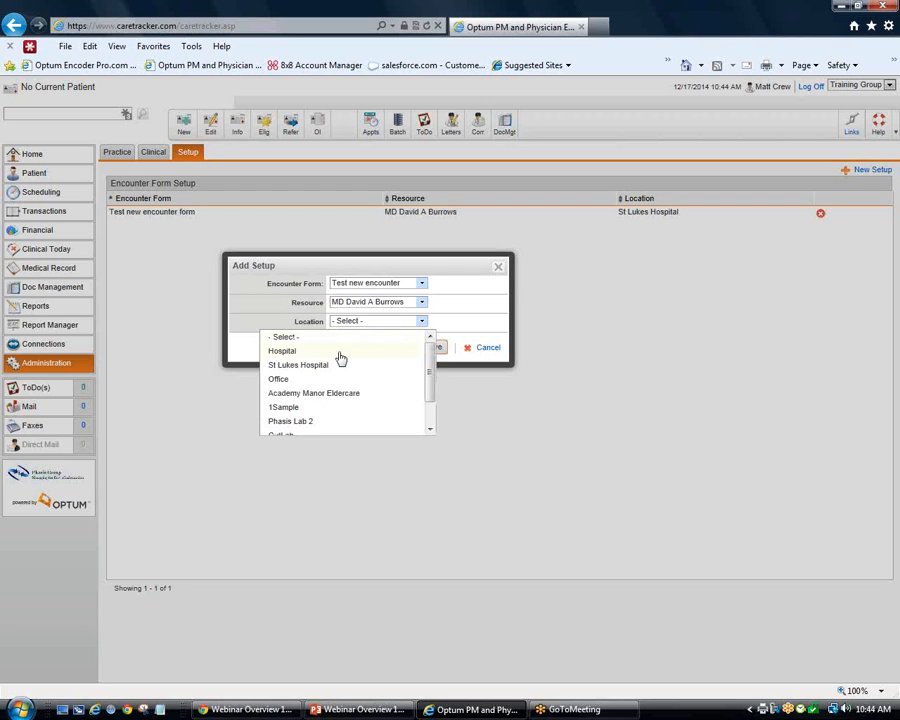
left_click(280, 377)
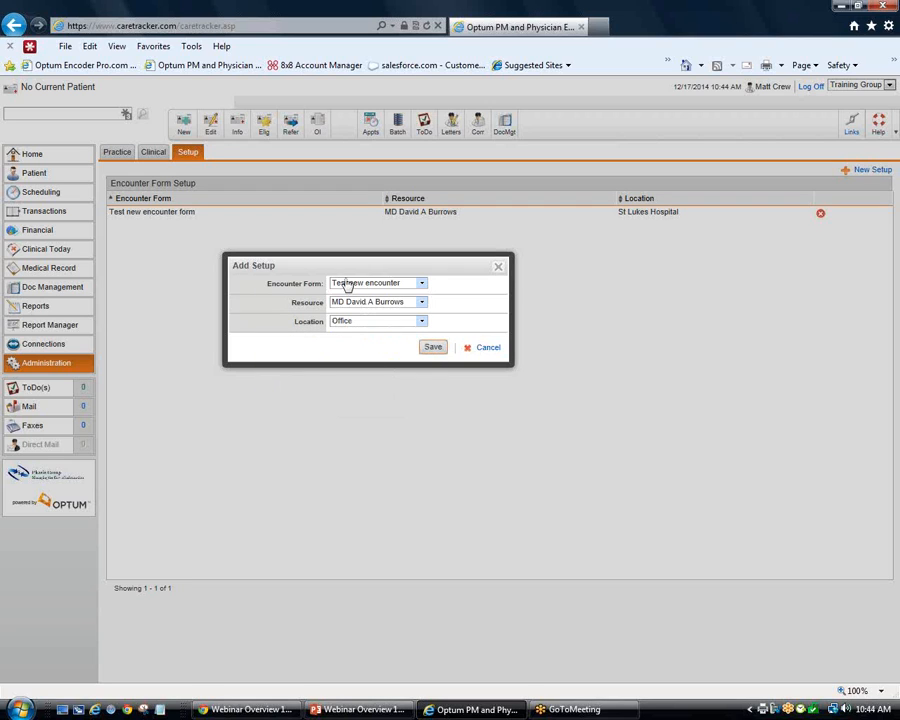
left_click(432, 348)
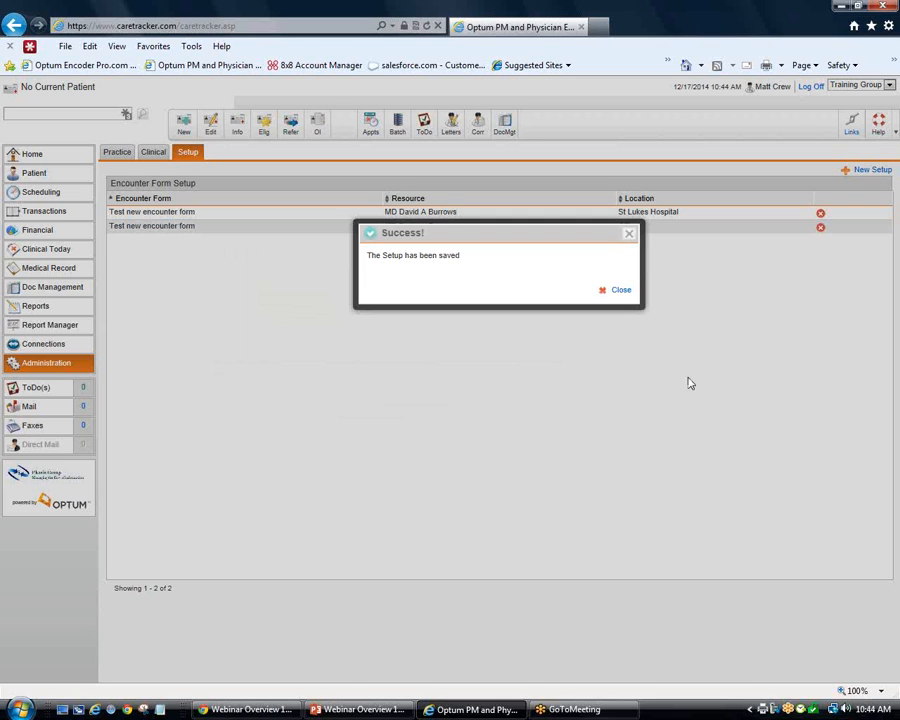
left_click(620, 291)
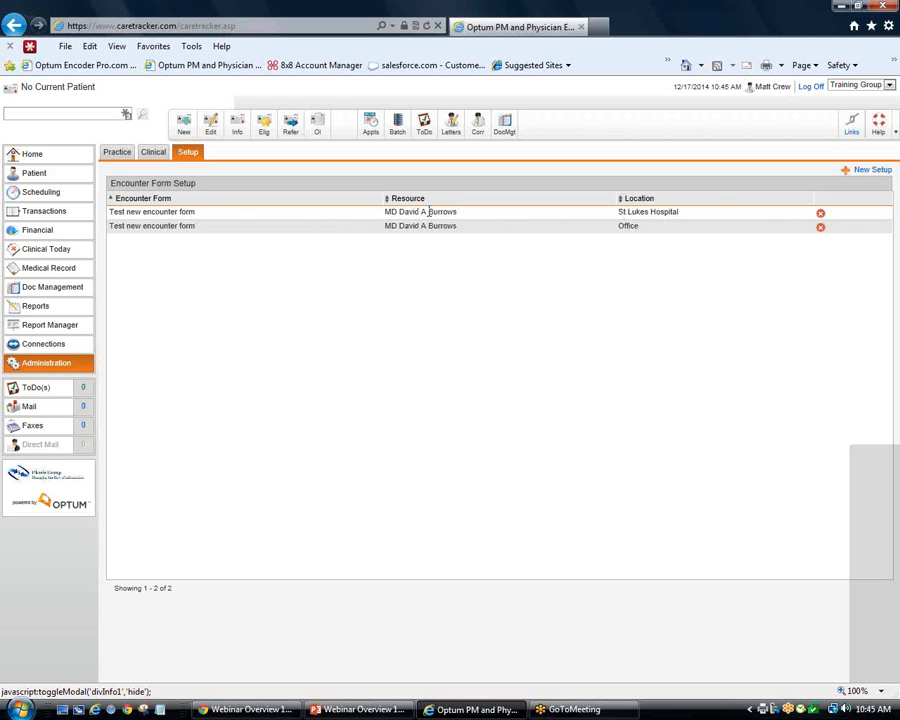
Delete the encounter form setup for the St Lukes Hospital location
left_click(821, 227)
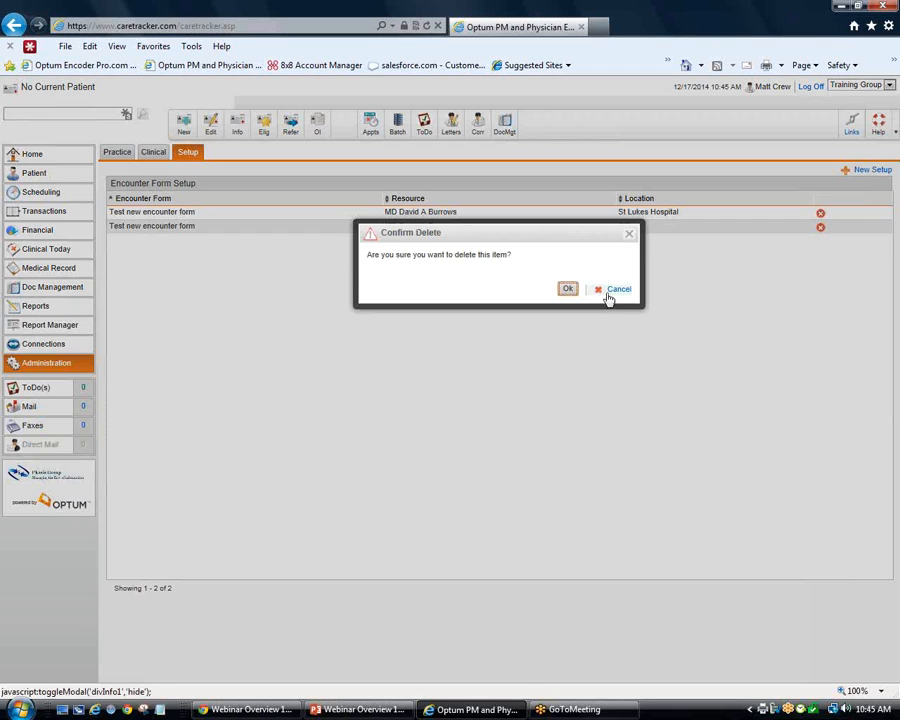
left_click(567, 288)
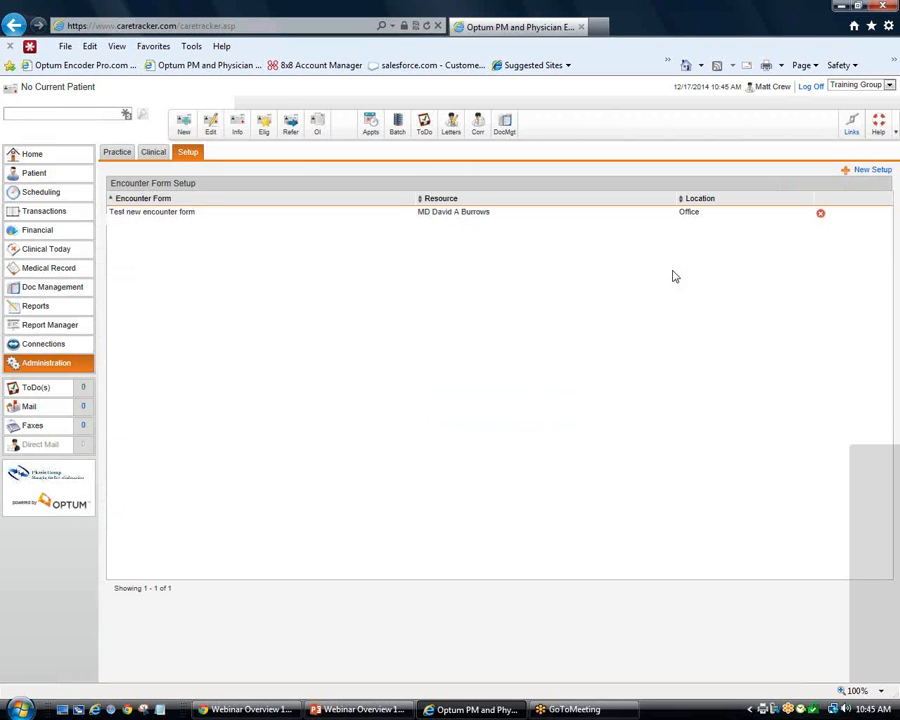
Add and save a setup assigning the "Training Group - Primary Care" form to the same physician resource at the Hospital location
left_click(878, 175)
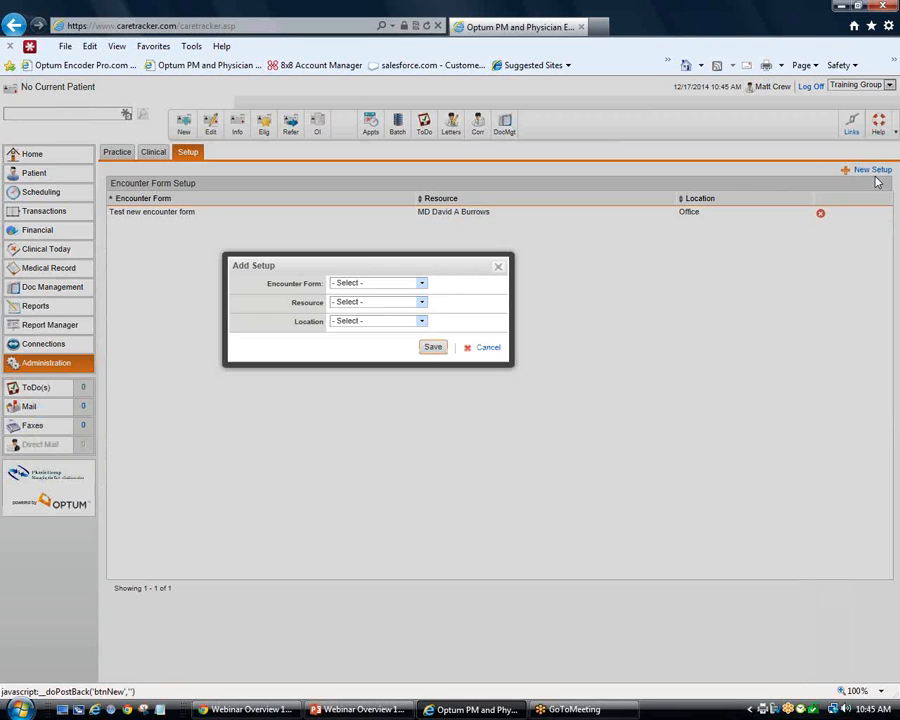
left_click(422, 285)
scroll(430, 343, "down", 1)
left_click_drag(430, 343, 431, 373)
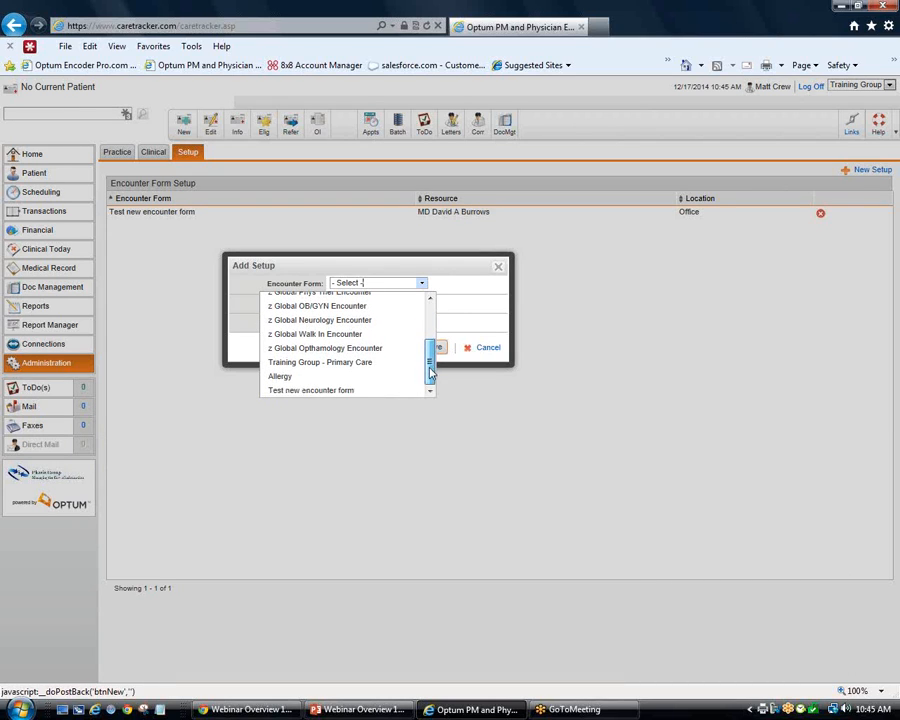
left_click(346, 364)
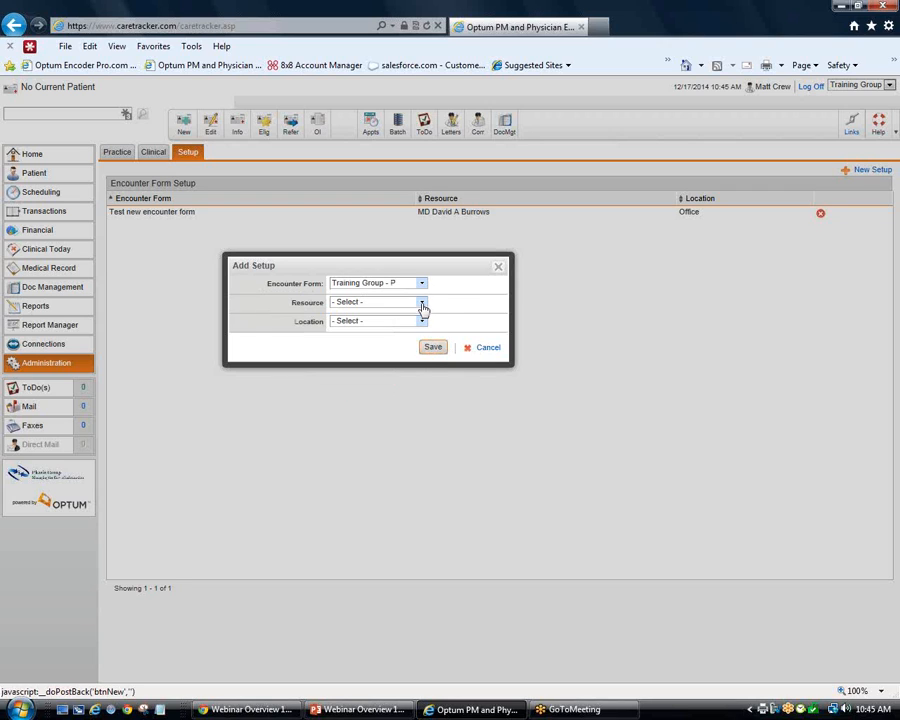
left_click(421, 303)
scroll(345, 375, "down", 1)
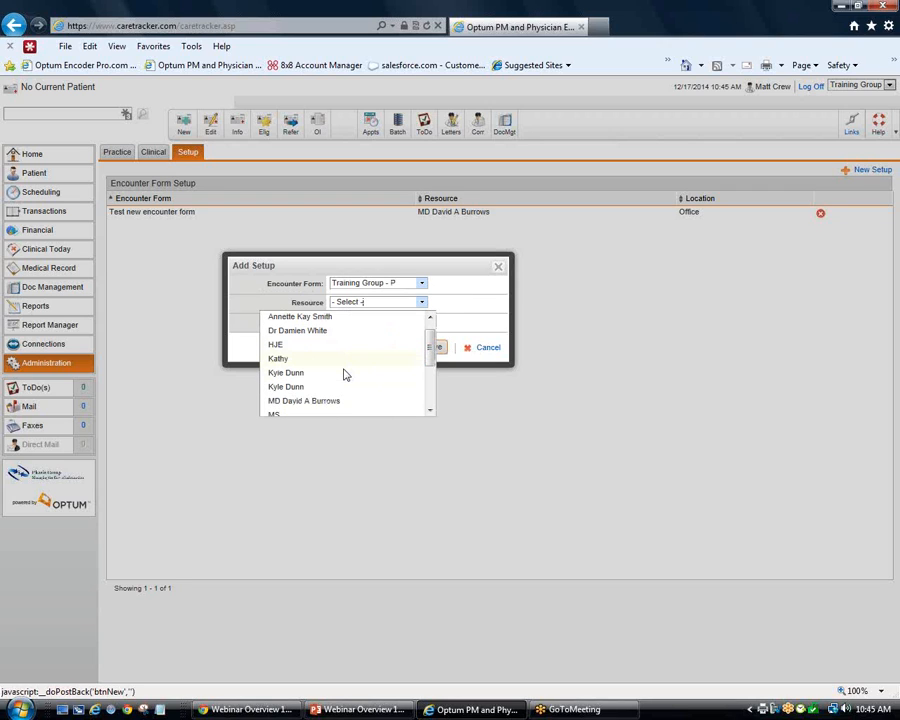
scroll(345, 375, "down", 1)
left_click(326, 386)
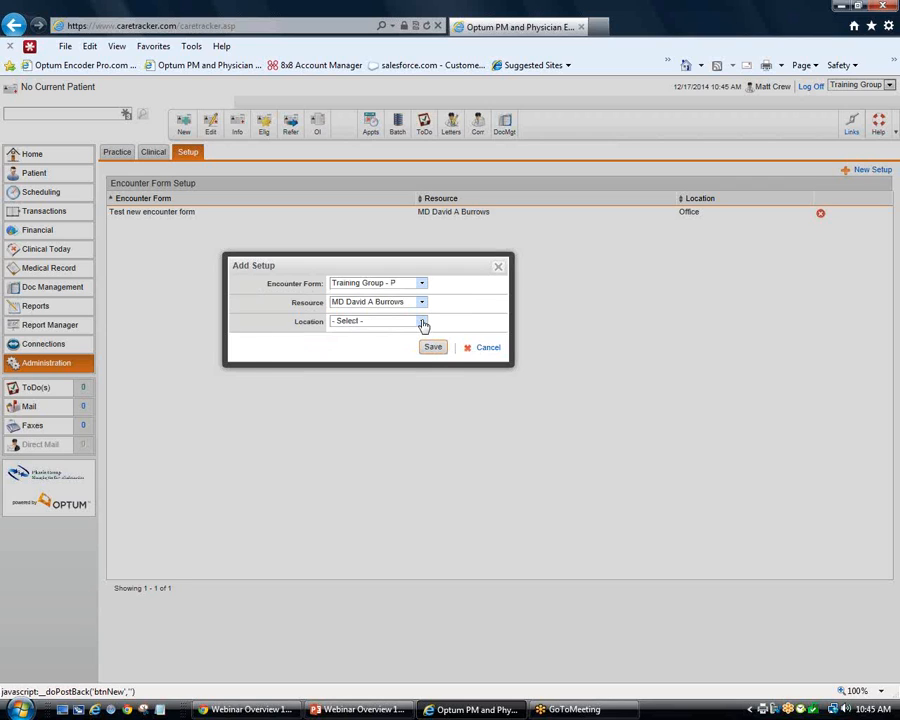
left_click(422, 323)
left_click(286, 354)
left_click(432, 347)
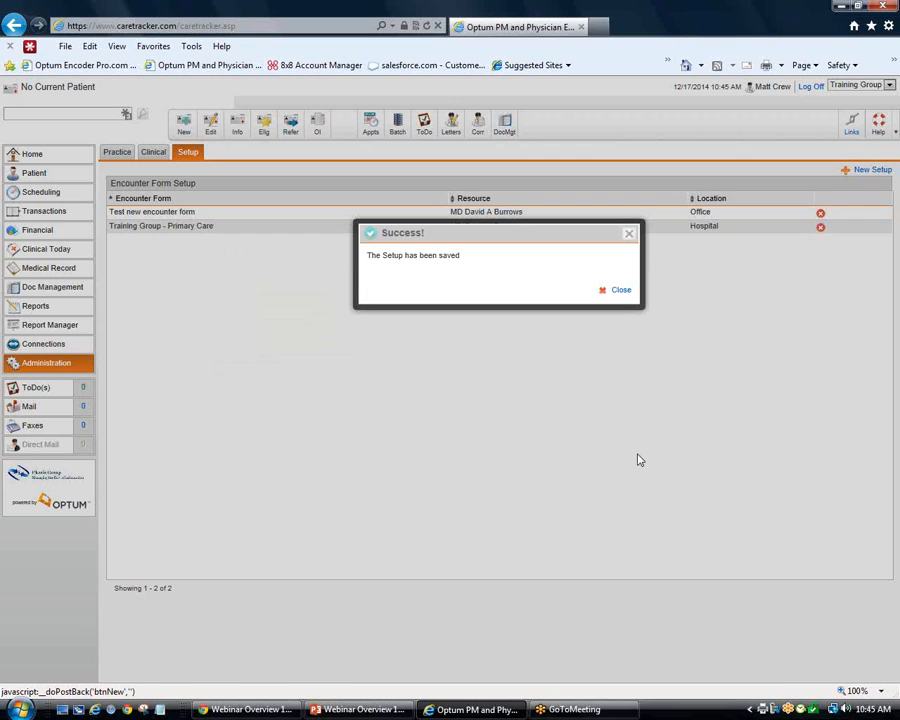
left_click(622, 291)
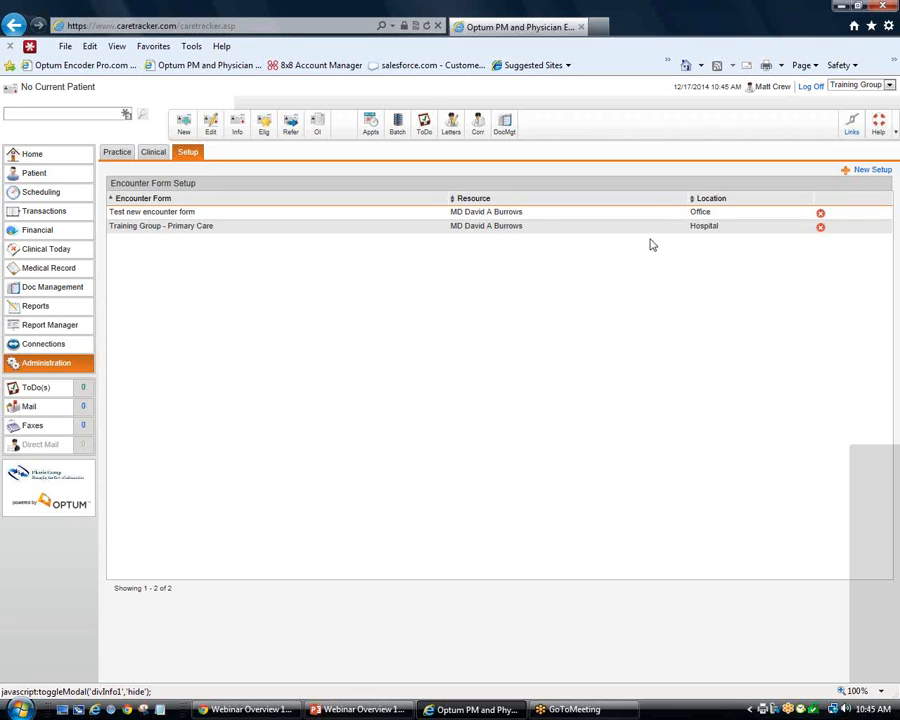
Examine which encounter form is assigned to each location in the Encounter Form Setup list
left_click_drag(695, 226, 723, 228)
left_click(730, 234)
left_click_drag(730, 233, 689, 231)
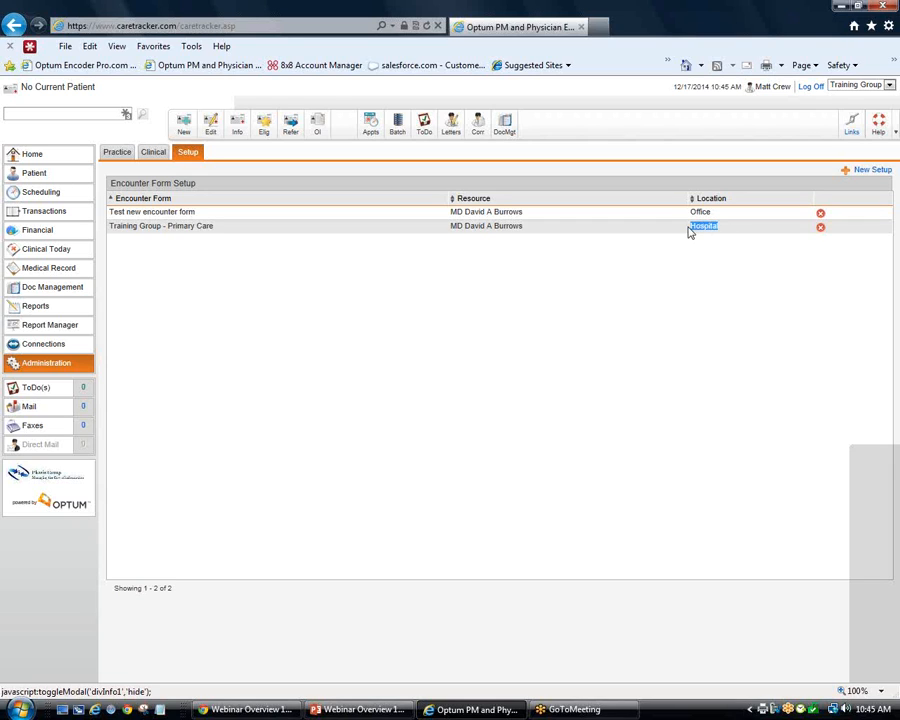
left_click(686, 294)
left_click_drag(225, 207, 170, 215)
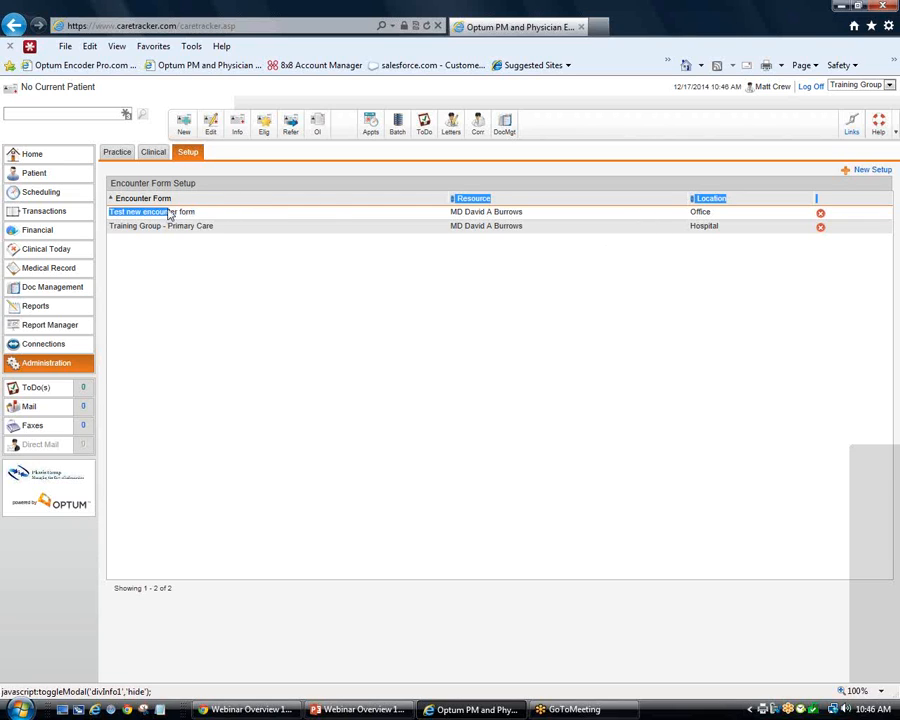
left_click(542, 232)
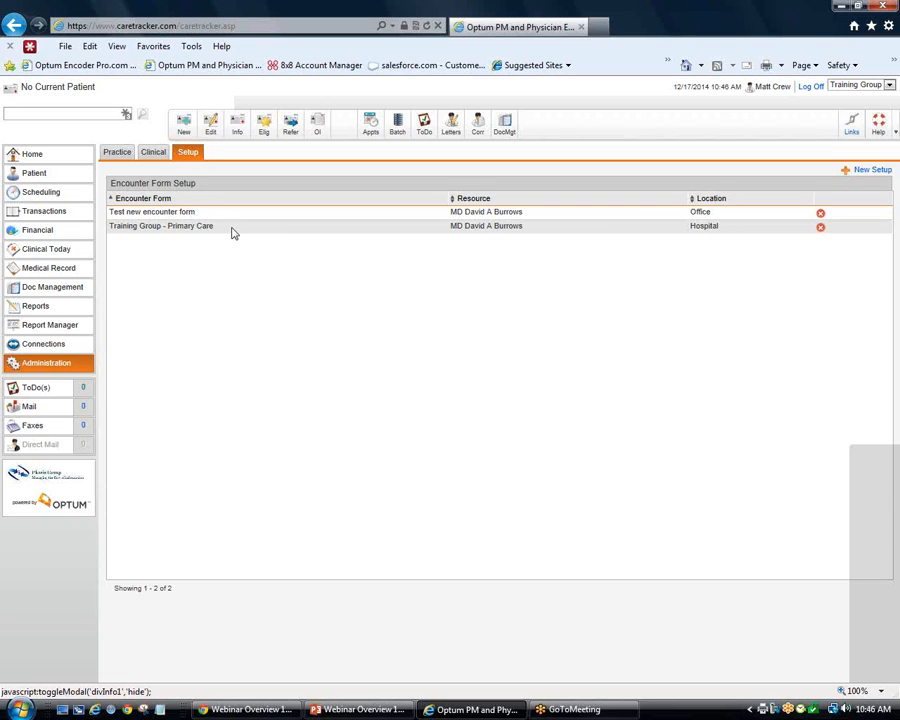
left_click_drag(362, 231, 113, 229)
left_click(300, 325)
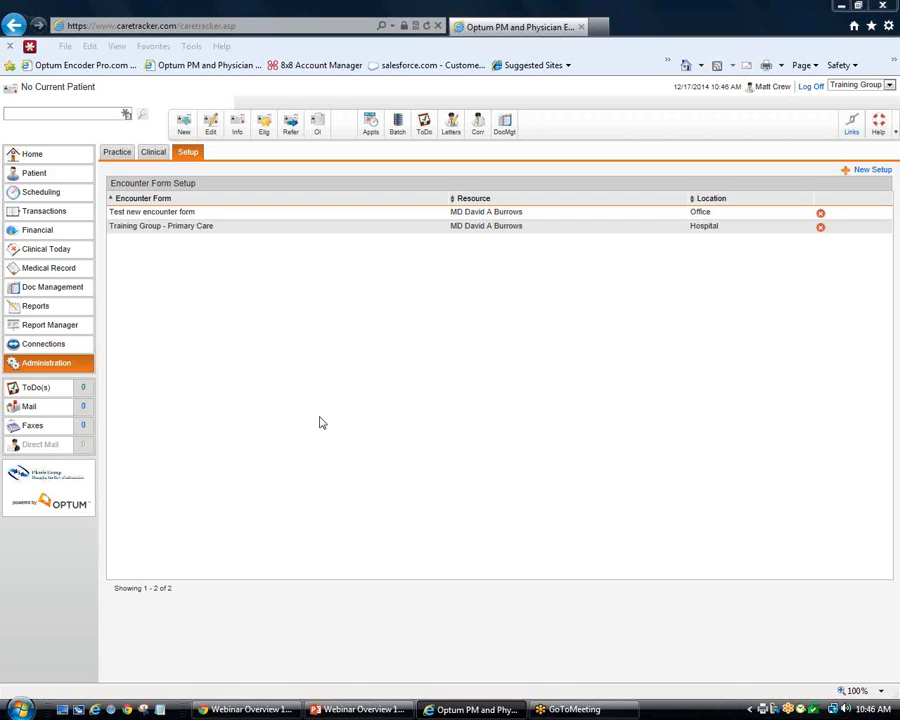
Open the Follow up entry in the Scheduling appointment types and enlarge its details area
left_click(40, 364)
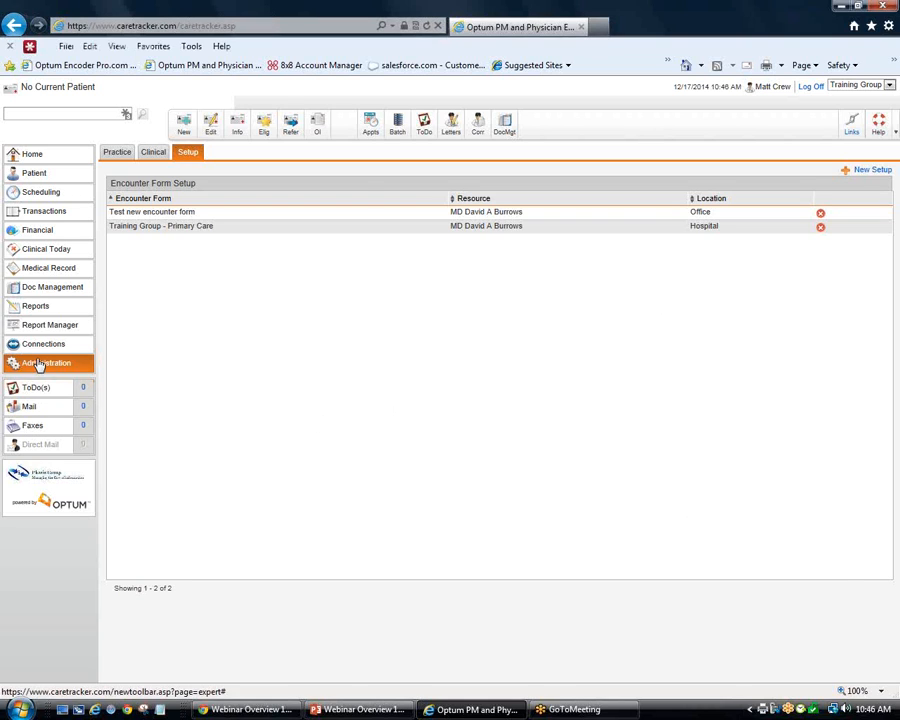
left_click(187, 152)
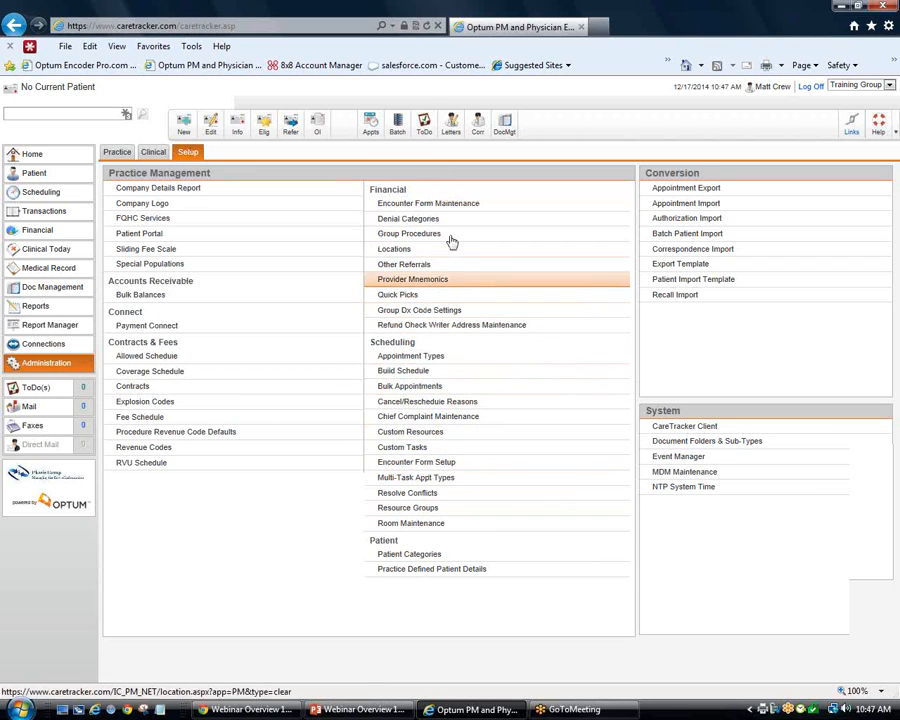
left_click(427, 358)
left_click_drag(497, 219, 497, 368)
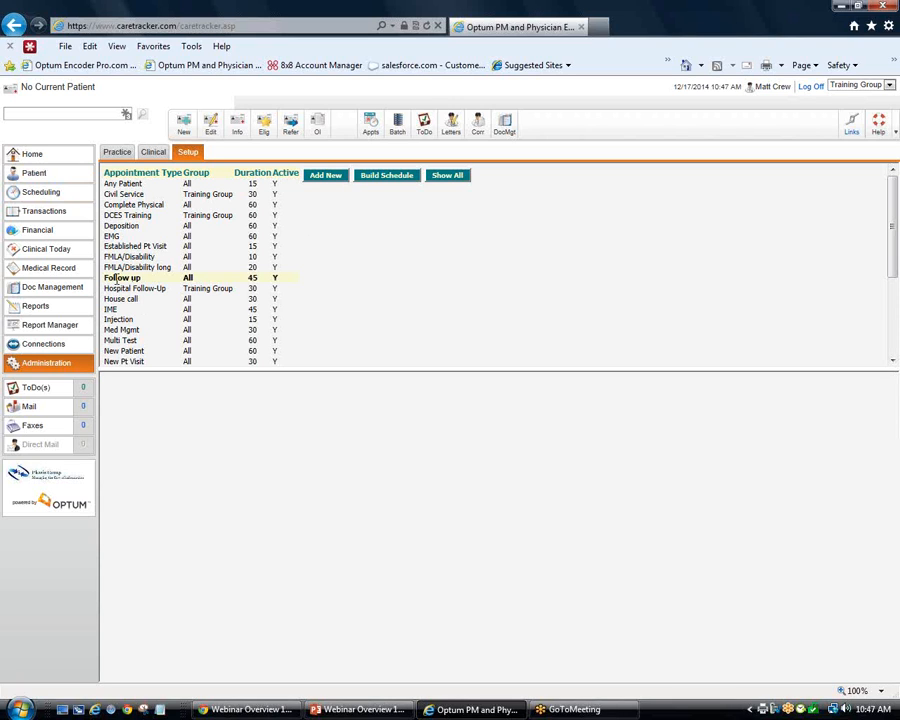
left_click_drag(386, 366, 387, 326)
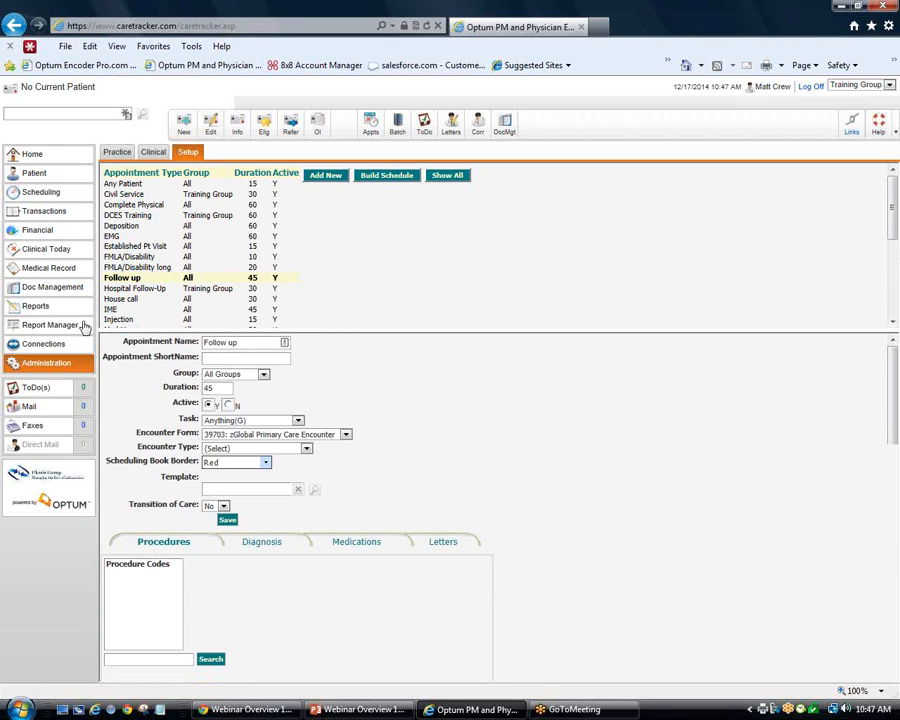
Reopen the Scheduling appointment types, enlarge the details area, and open the Follow up appointment type
left_click(38, 366)
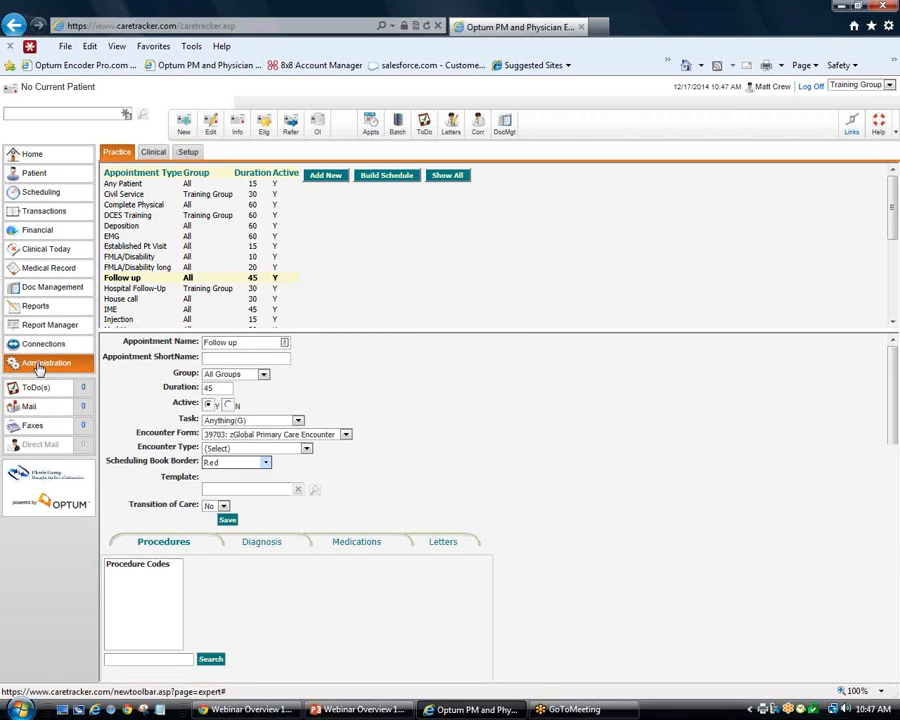
left_click(192, 154)
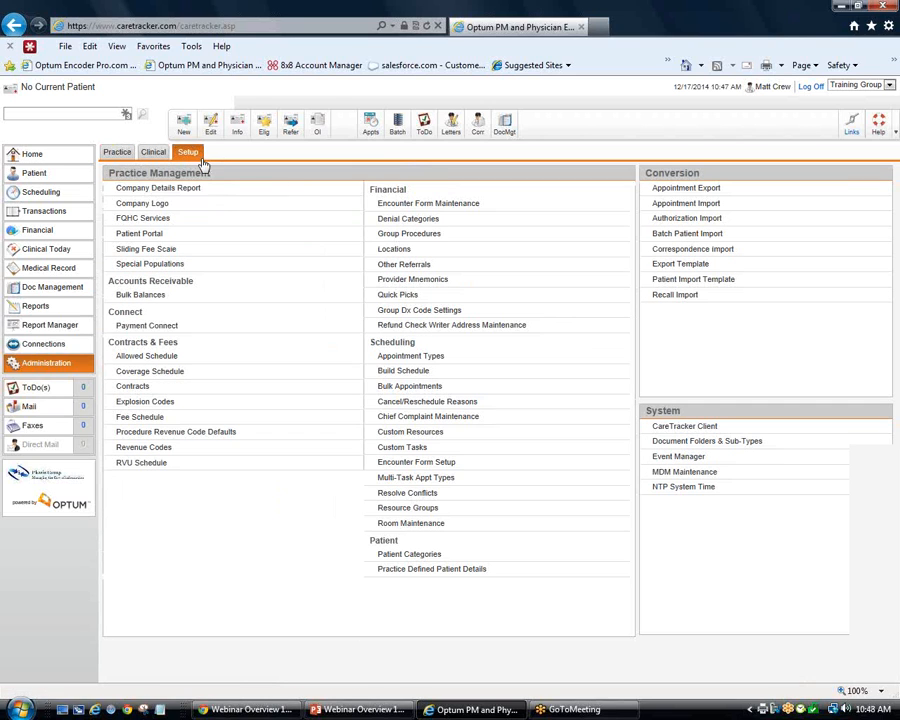
left_click(445, 358)
left_click_drag(297, 218, 272, 296)
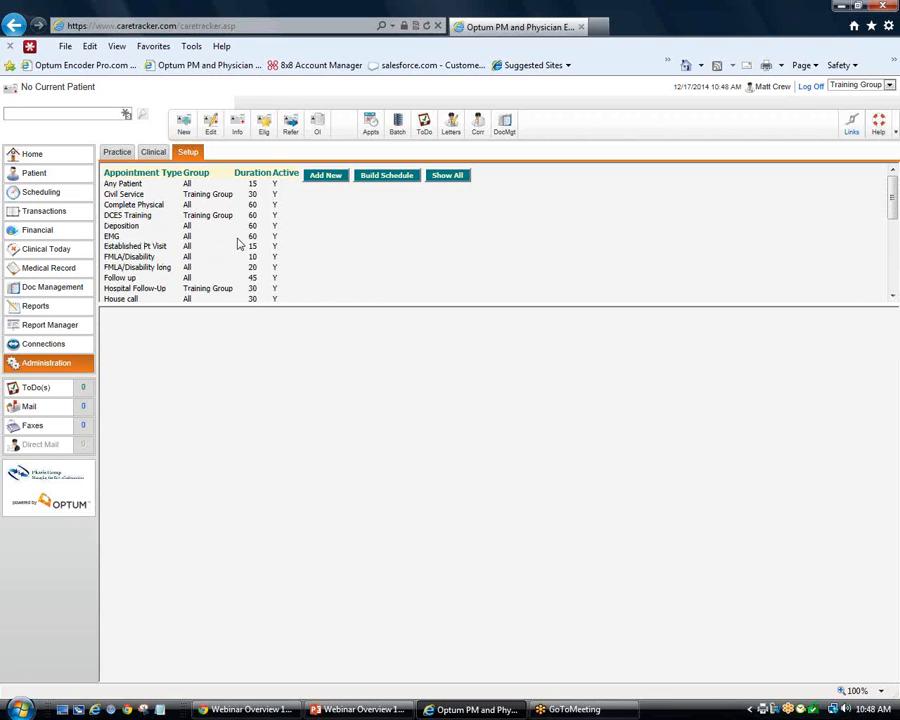
left_click(128, 278)
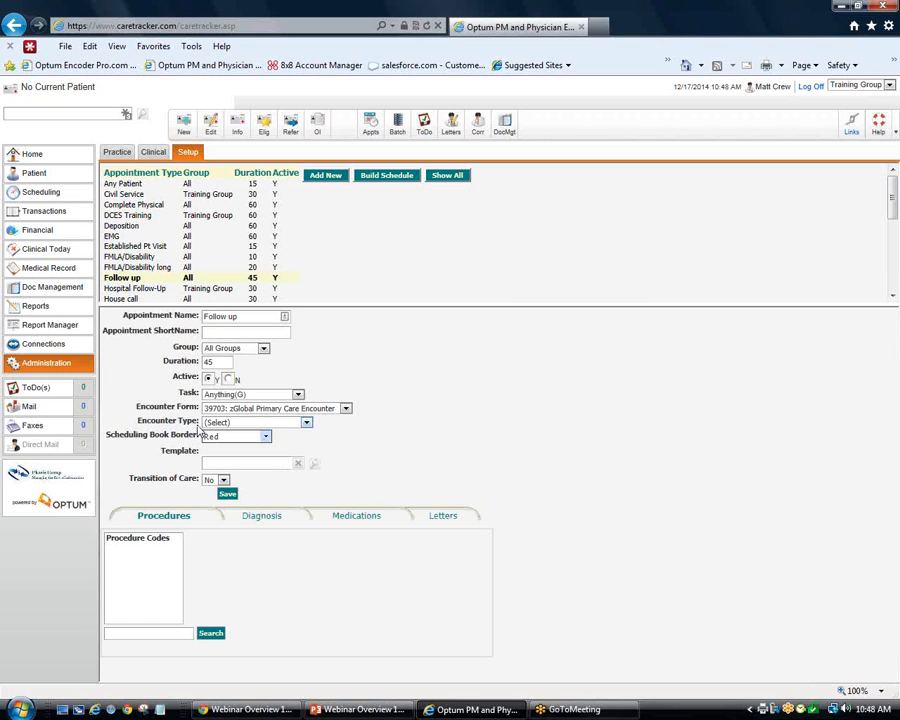
Review the encounter form choices for the Follow up appointment type, keeping "39703: zGlobal Primary Care Encounter"
left_click(345, 408)
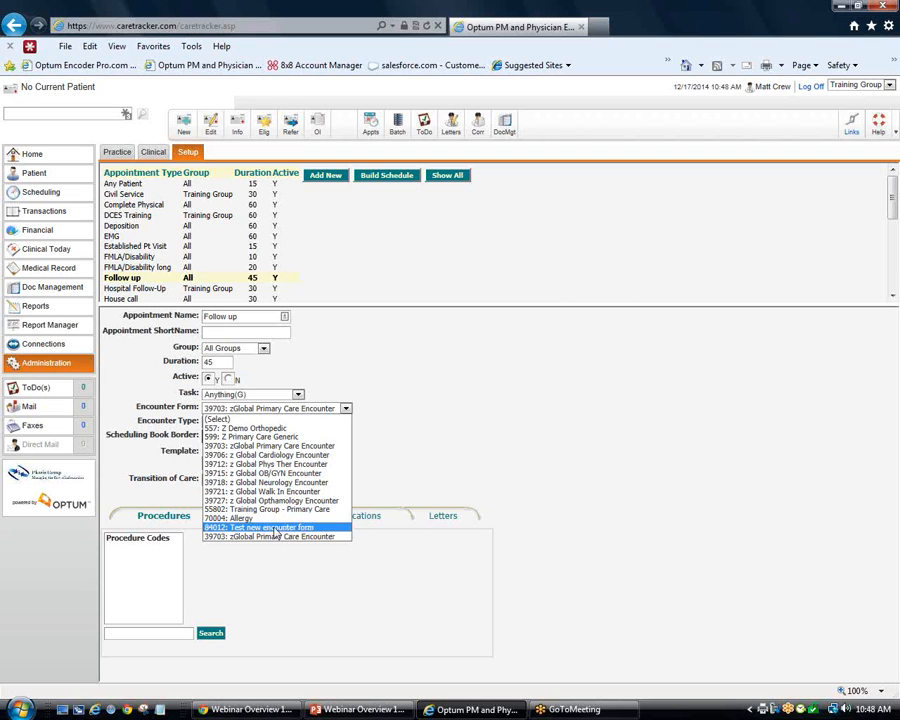
left_click(316, 536)
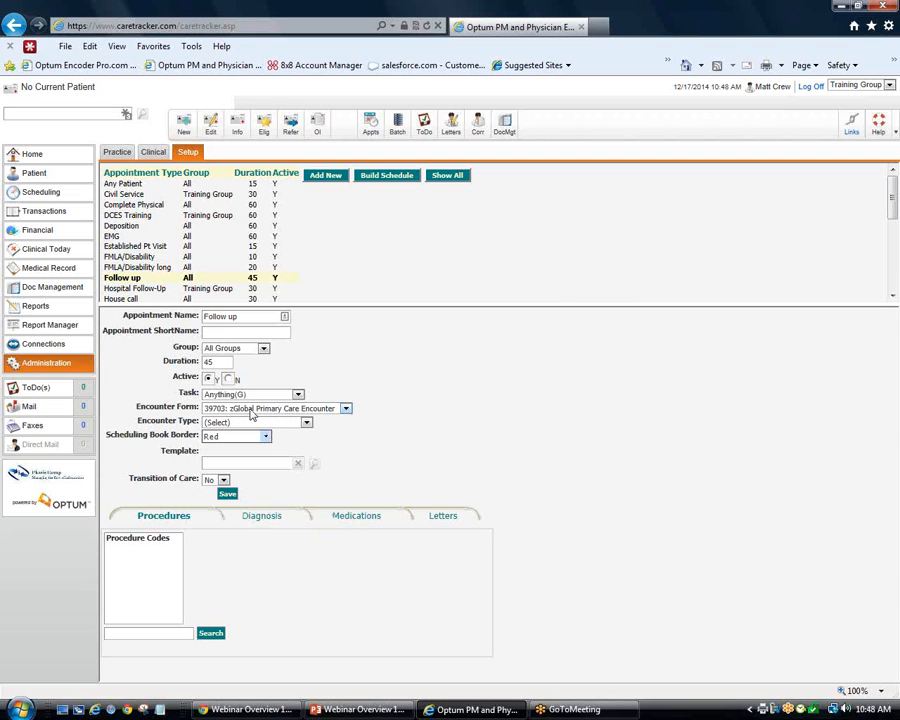
left_click(346, 409)
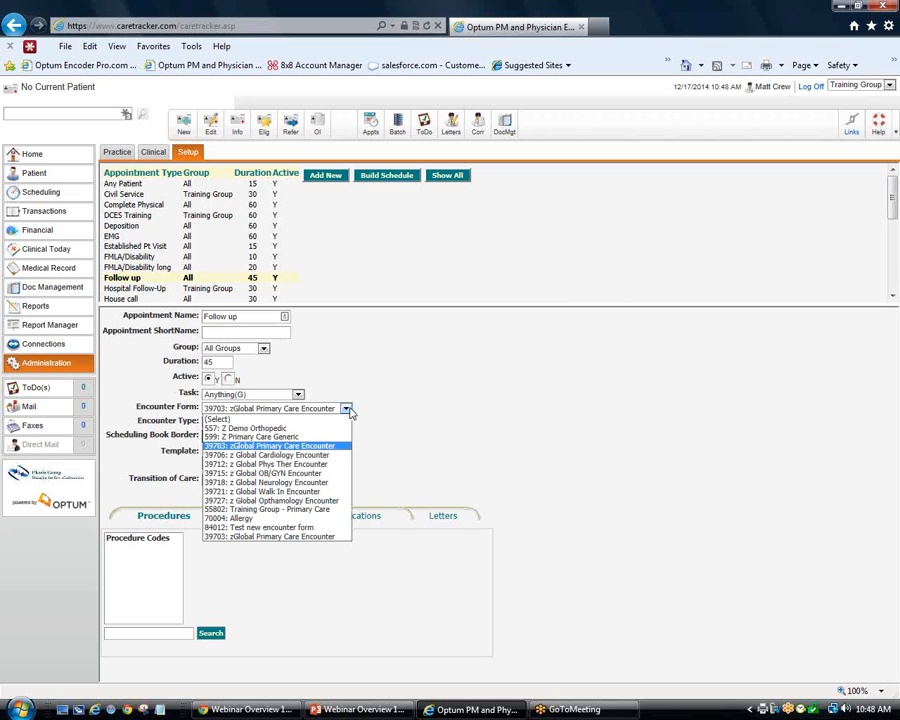
left_click(536, 429)
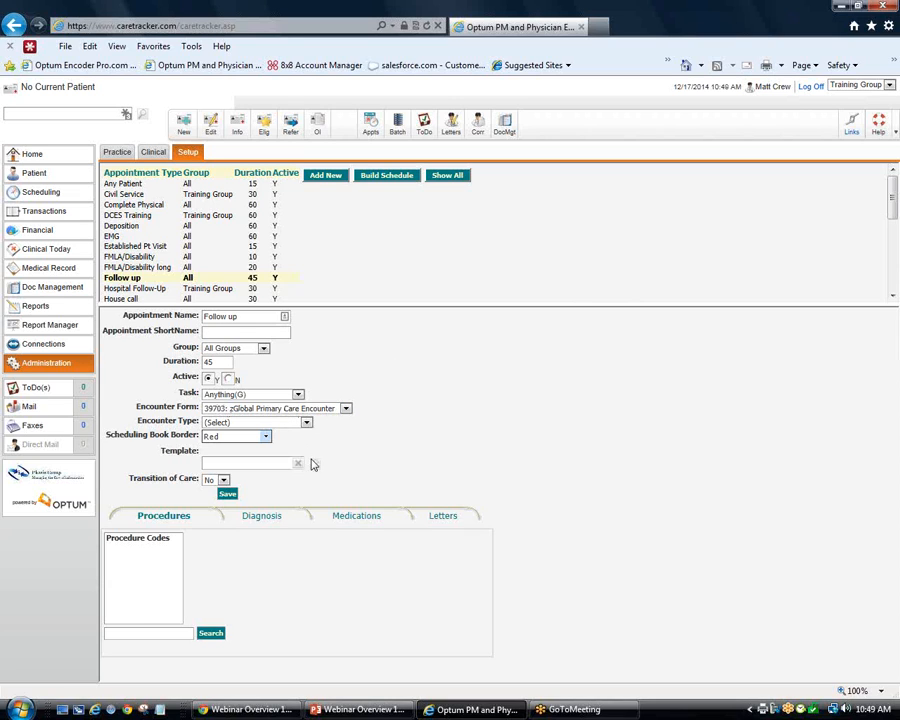
Review the encounter type choices and scheduling book border colours available for the Follow up appointment type
left_click(306, 424)
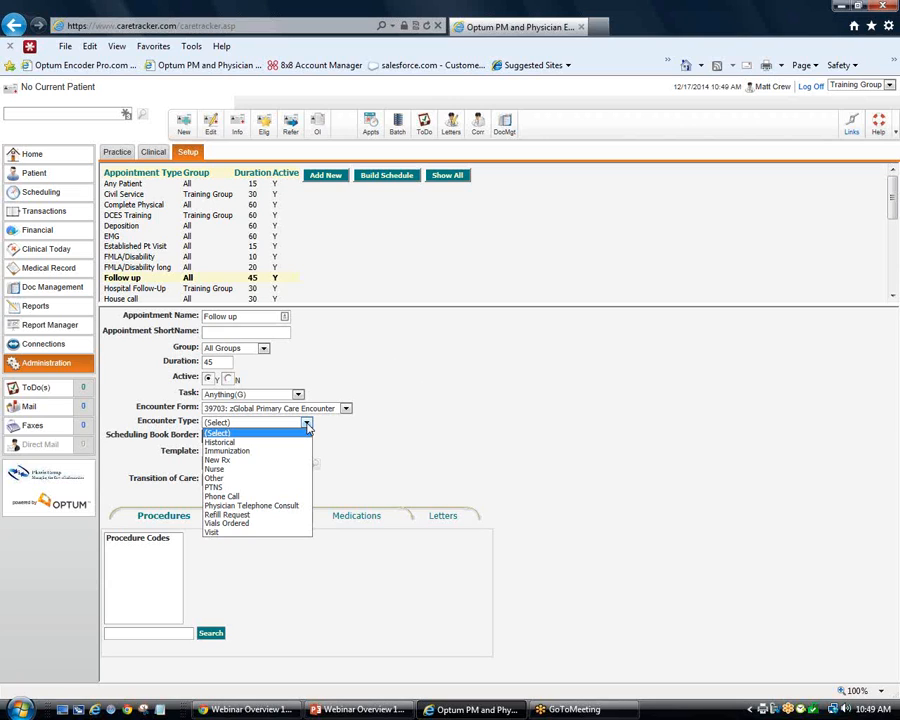
left_click(362, 435)
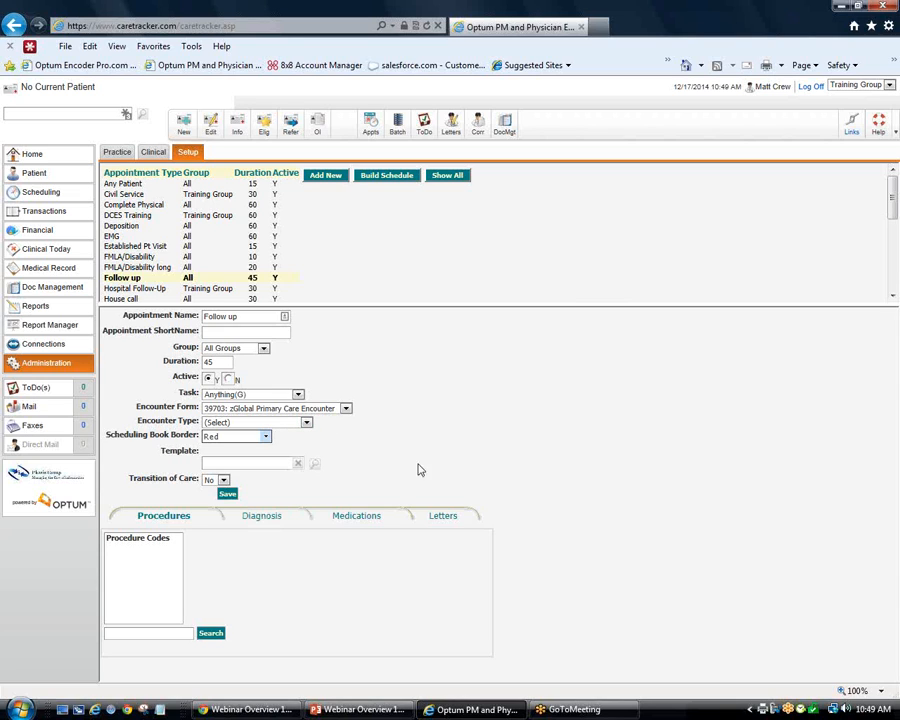
left_click(266, 437)
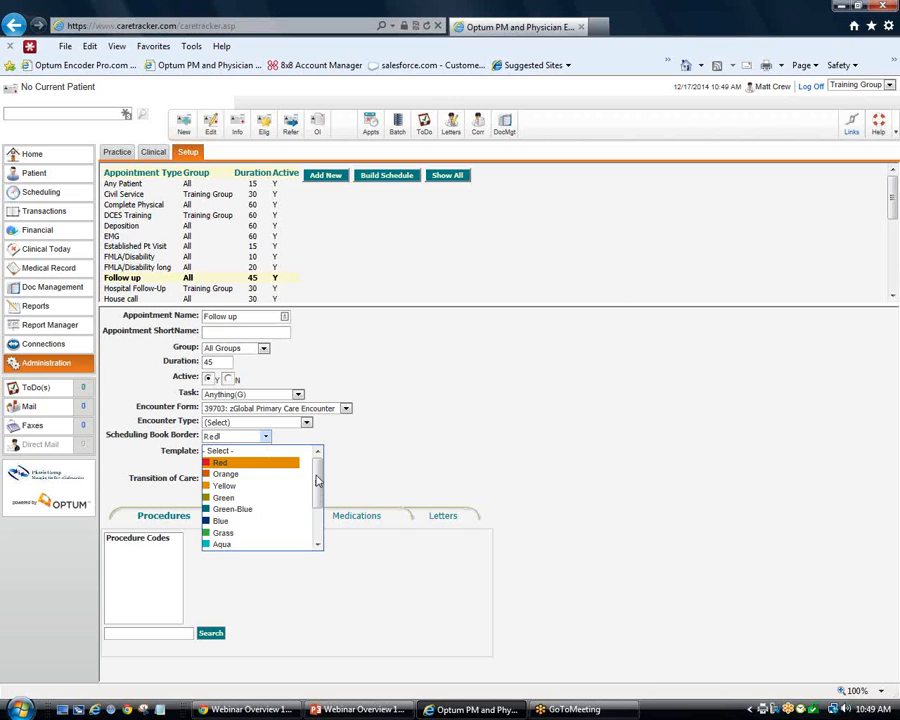
left_click_drag(317, 479, 316, 507)
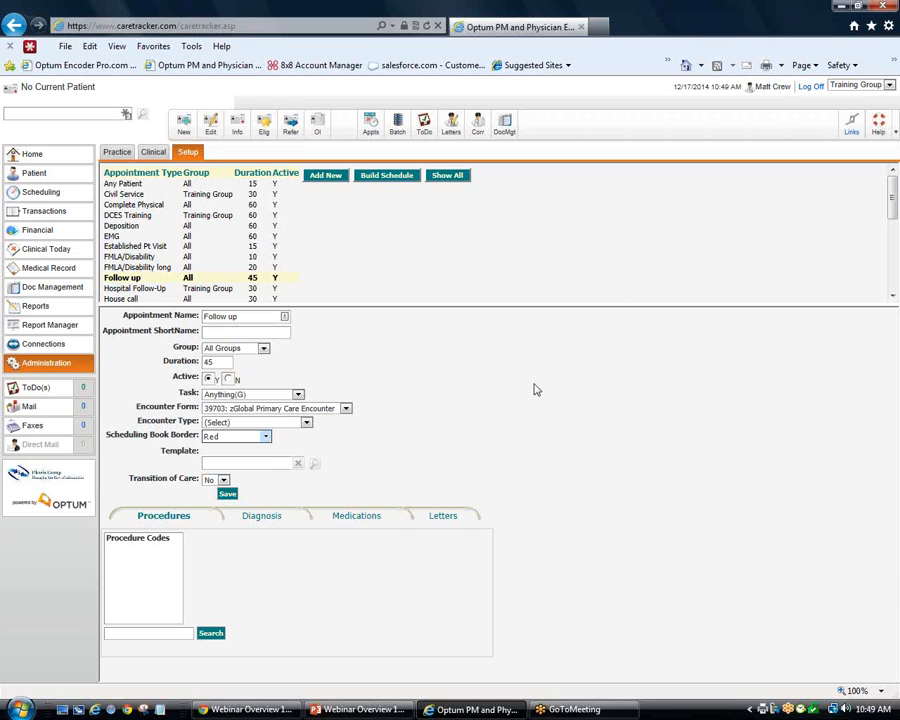
View the Follow up appointment type's linked medications area and review its encounter form choices again
left_click_drag(138, 519, 321, 564)
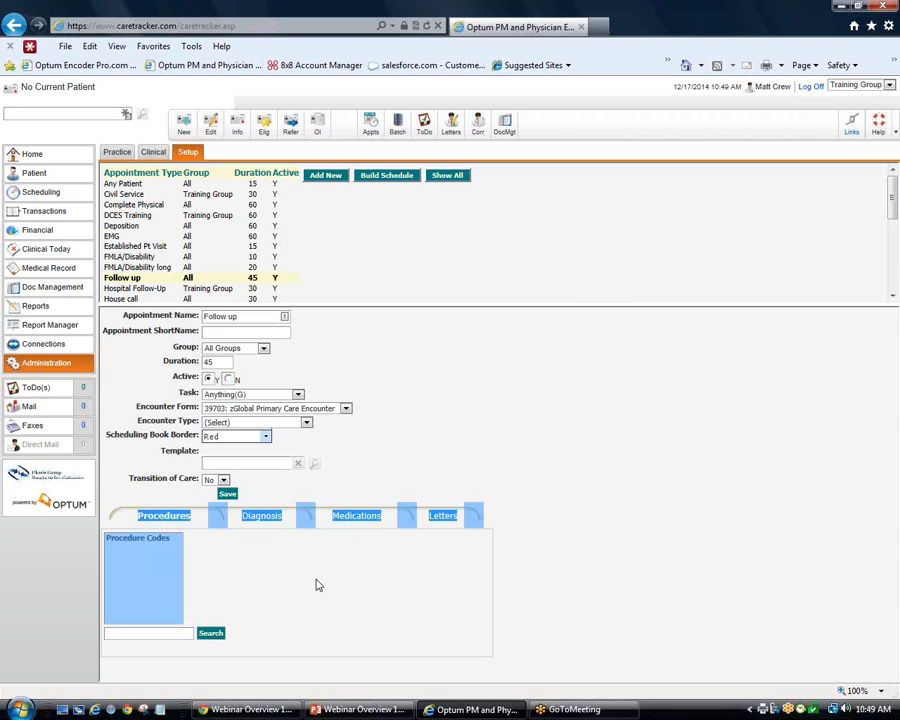
left_click(374, 599)
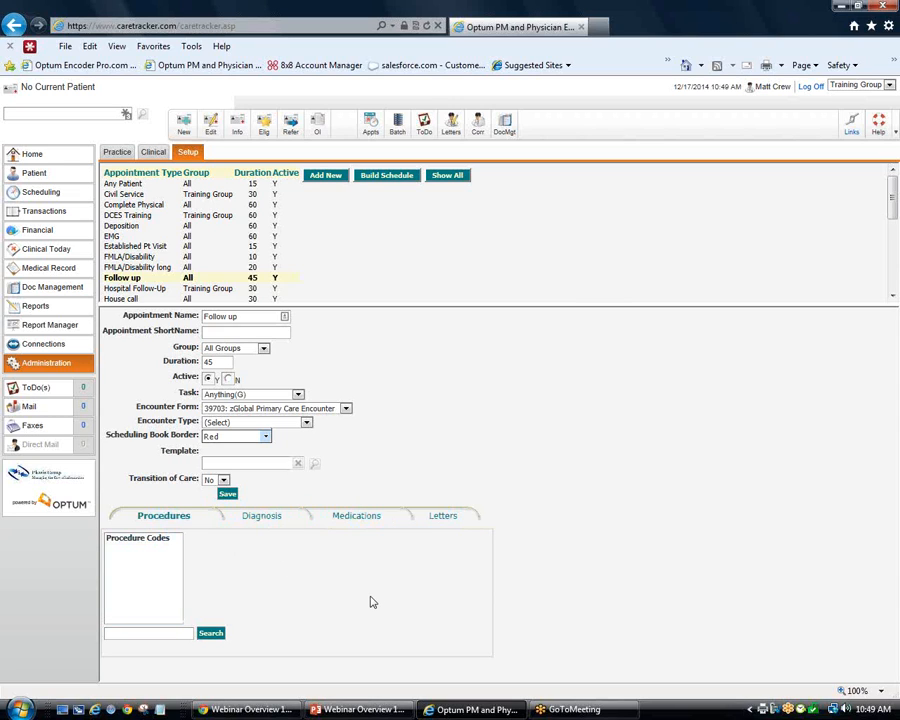
left_click(364, 520)
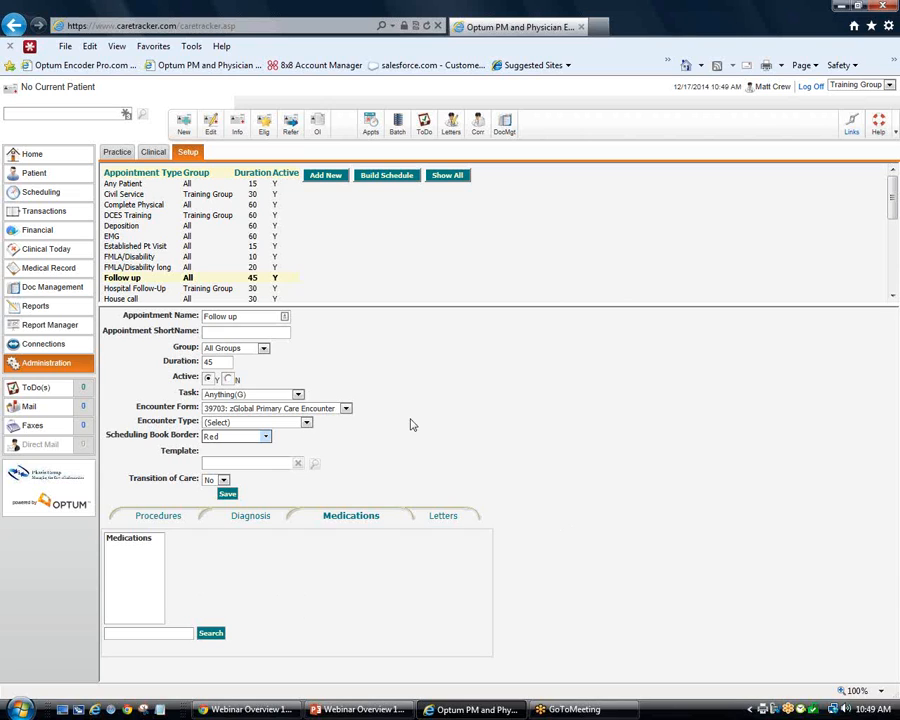
left_click(345, 409)
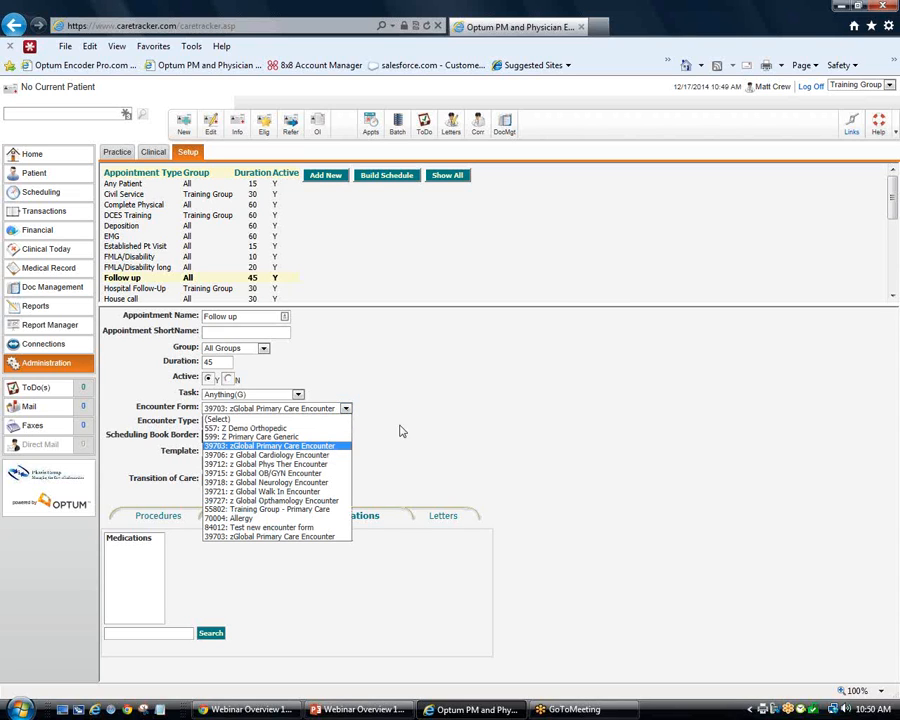
left_click(437, 453)
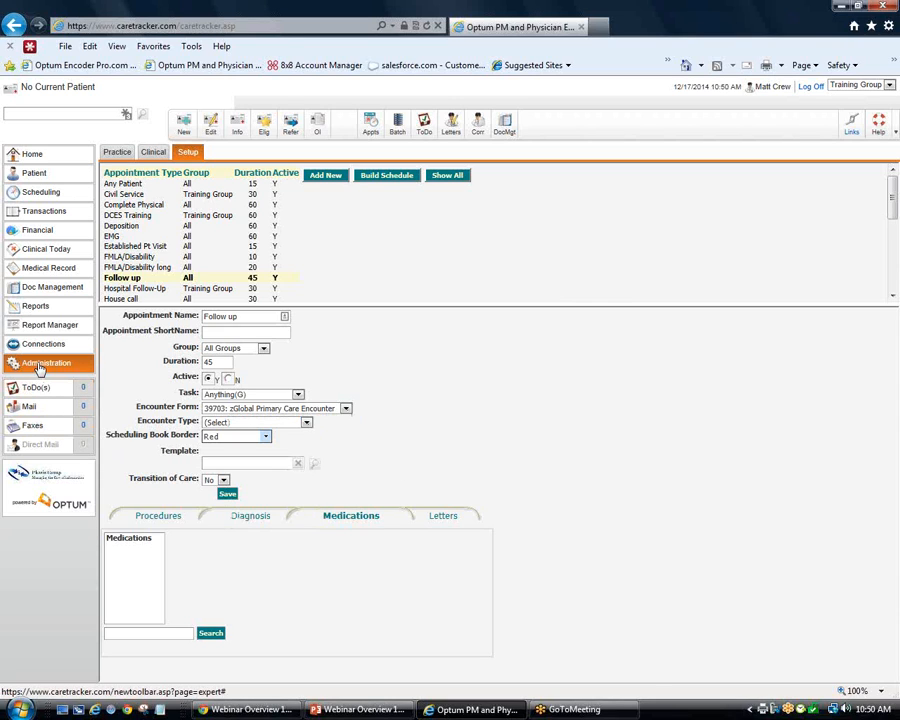
Open the scheduling book, preview the encounter form for the 10:30 AM Test New Encounter appointment, and close the preview
left_click(58, 196)
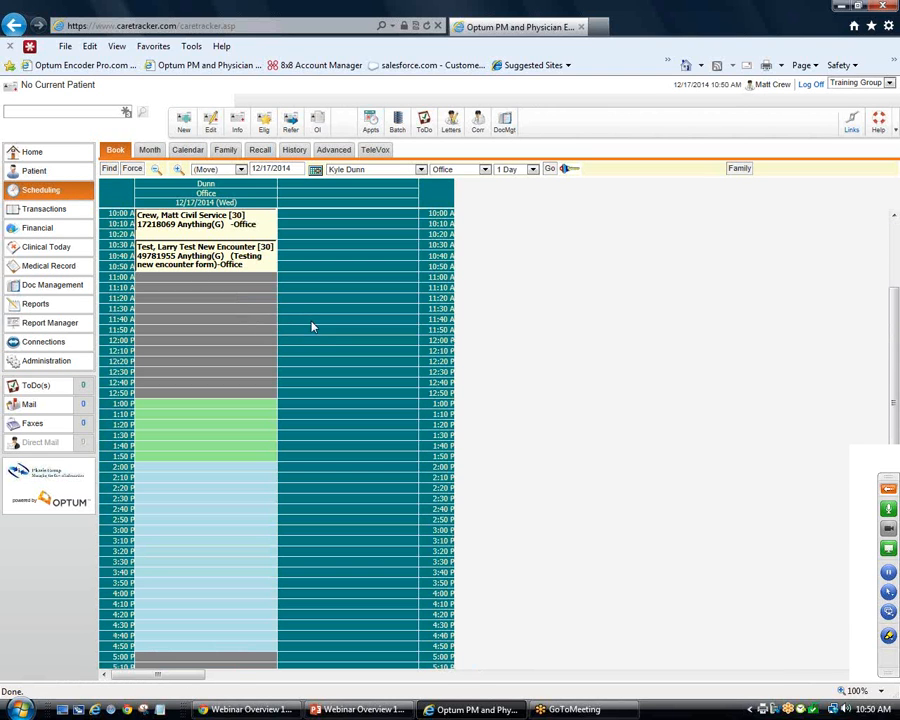
left_click(165, 383)
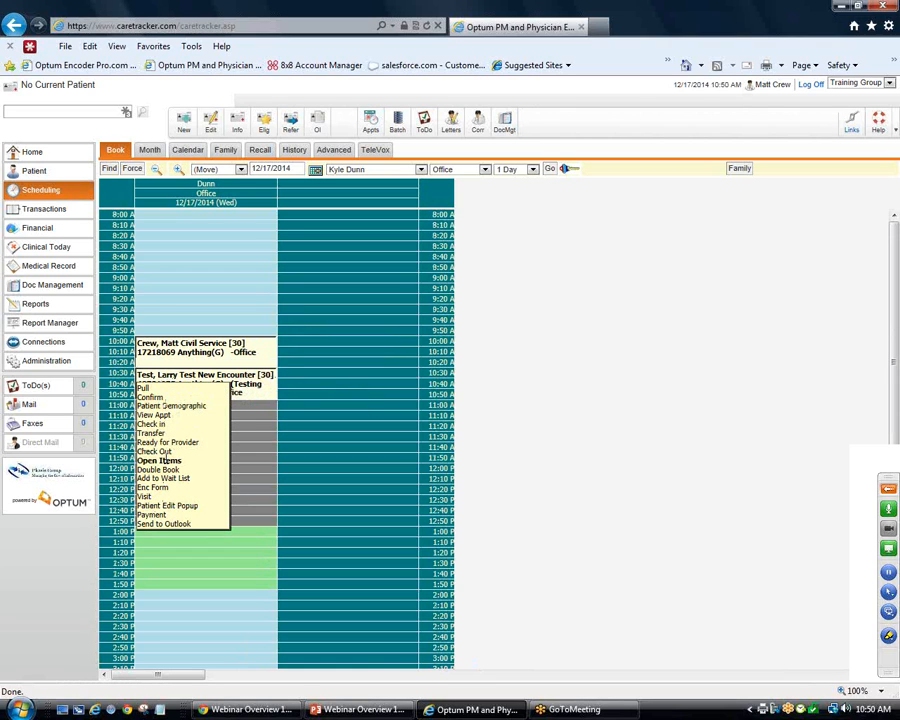
left_click(166, 497)
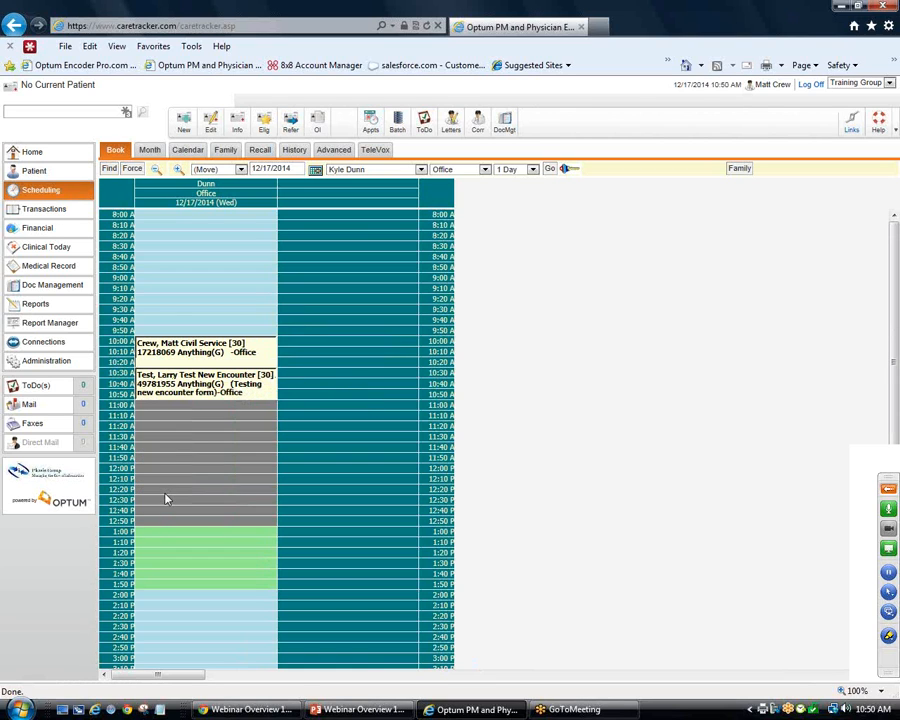
left_click(180, 389)
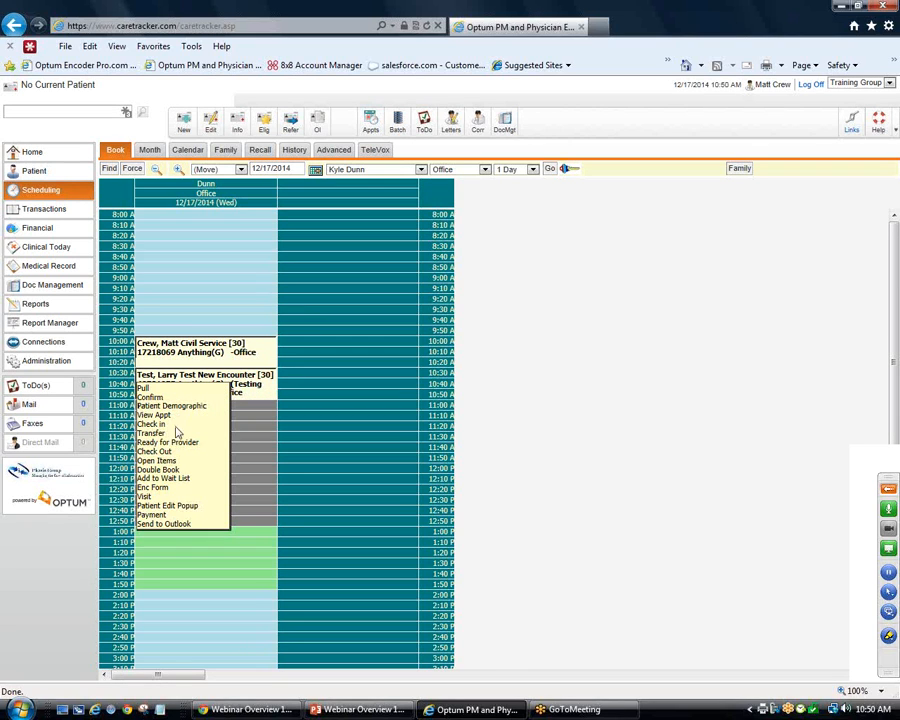
left_click(157, 495)
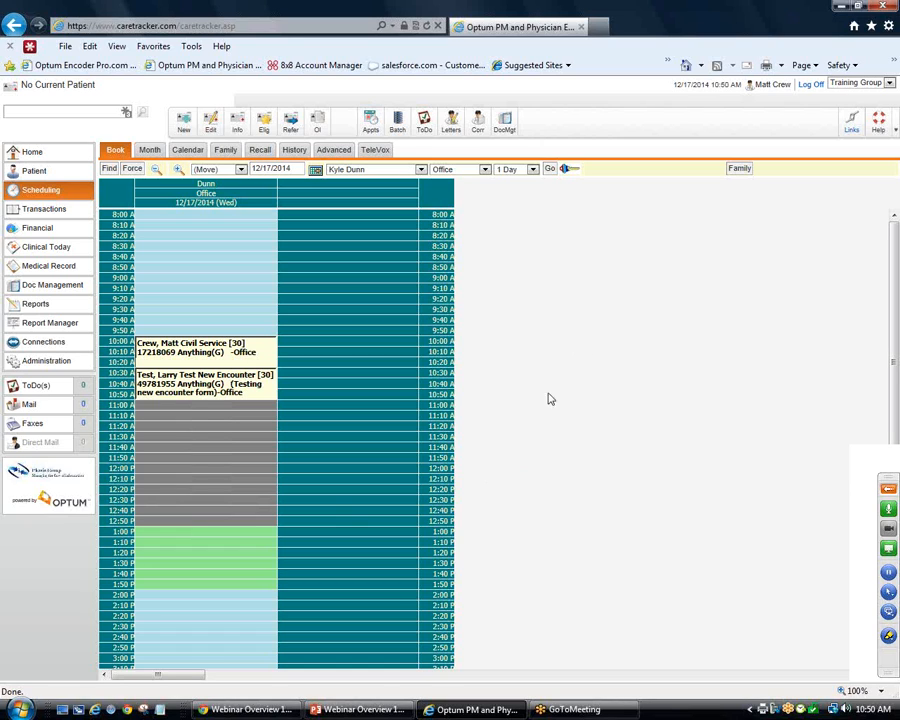
left_click(233, 374)
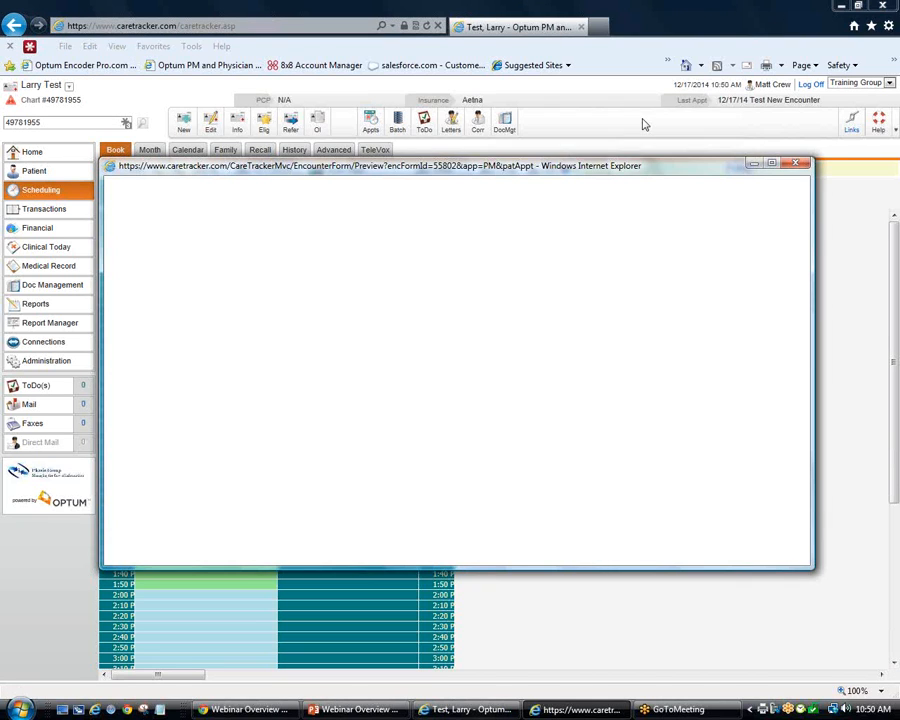
left_click_drag(785, 520, 854, 600)
left_click_drag(683, 136, 731, 417)
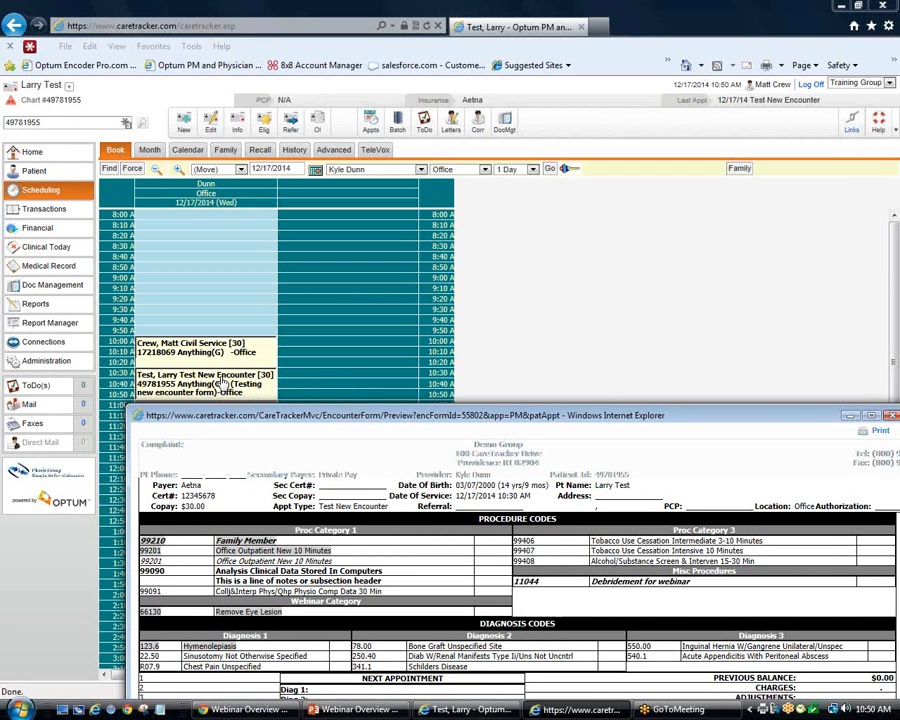
left_click_drag(620, 416, 606, 268)
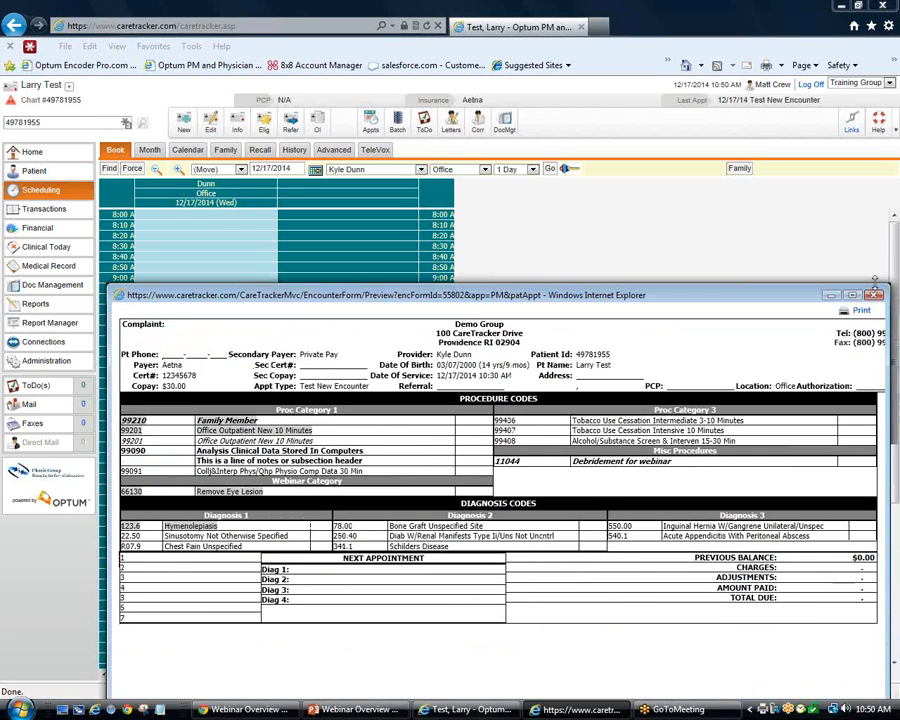
key("alt+F4")
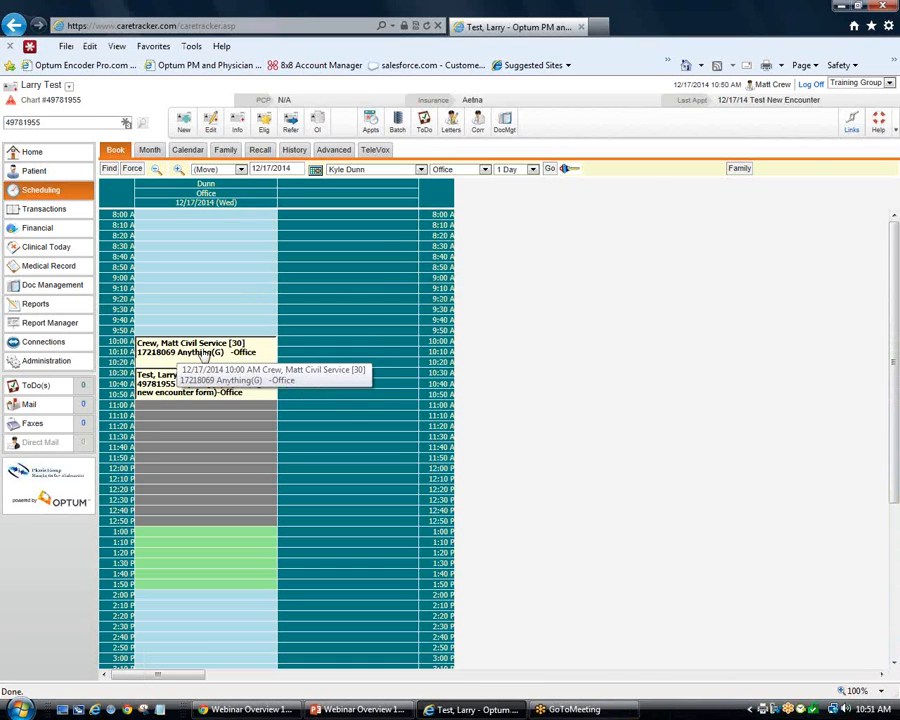
Preview the encounter form for the 10:00 AM Civil Service appointment in an enlarged window, and close it
right_click(150, 349)
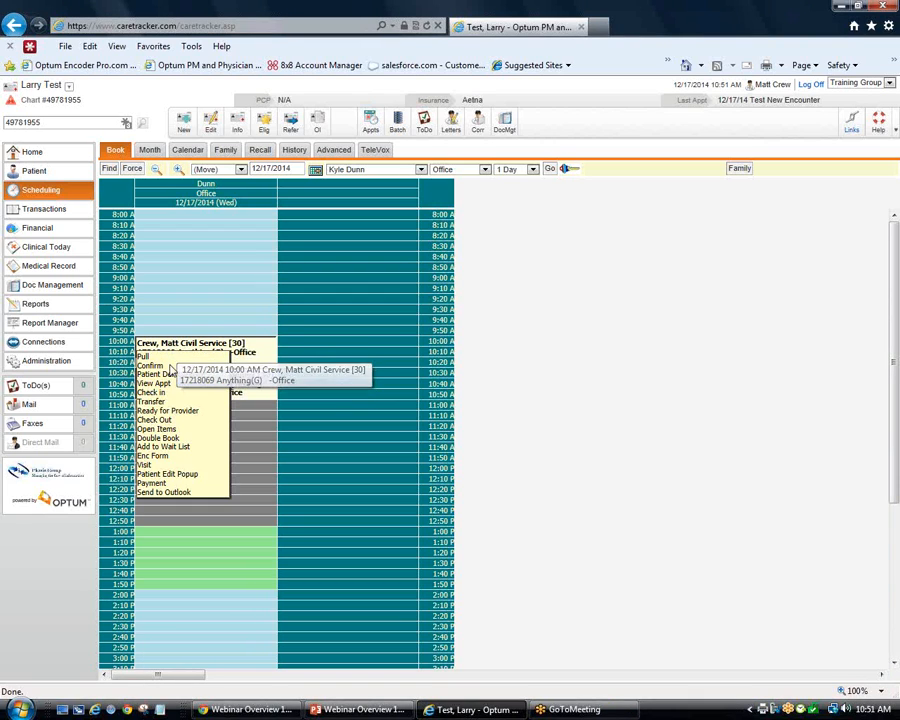
left_click(152, 455)
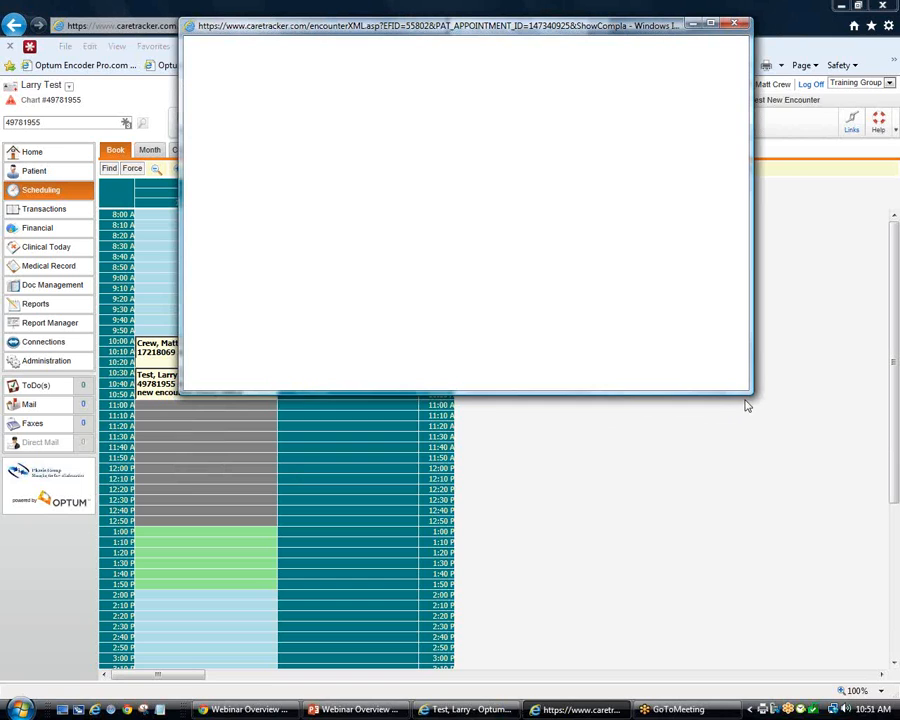
left_click_drag(753, 409, 815, 605)
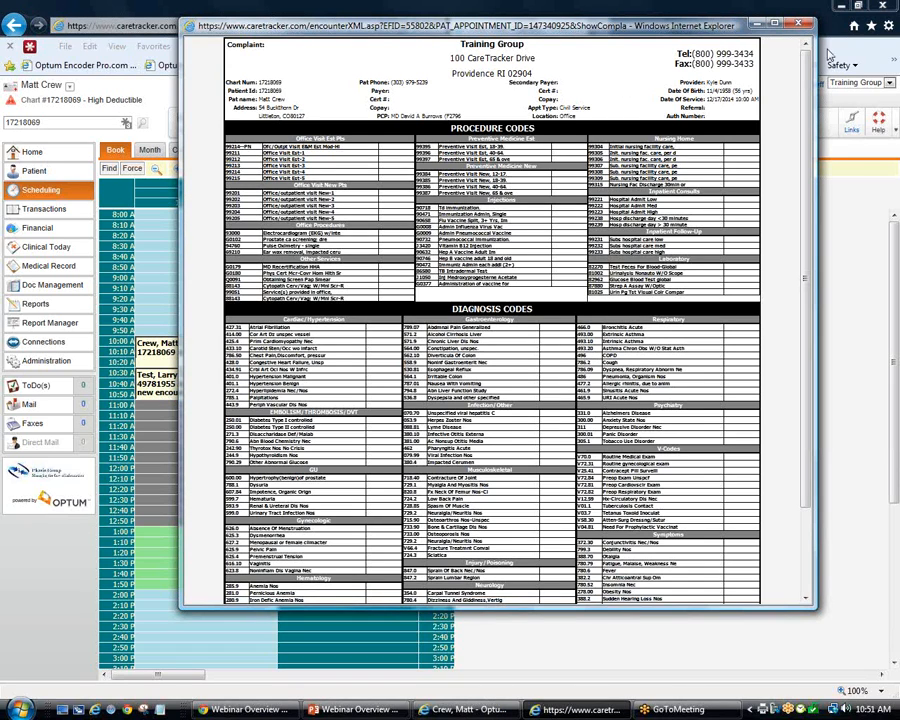
left_click(800, 23)
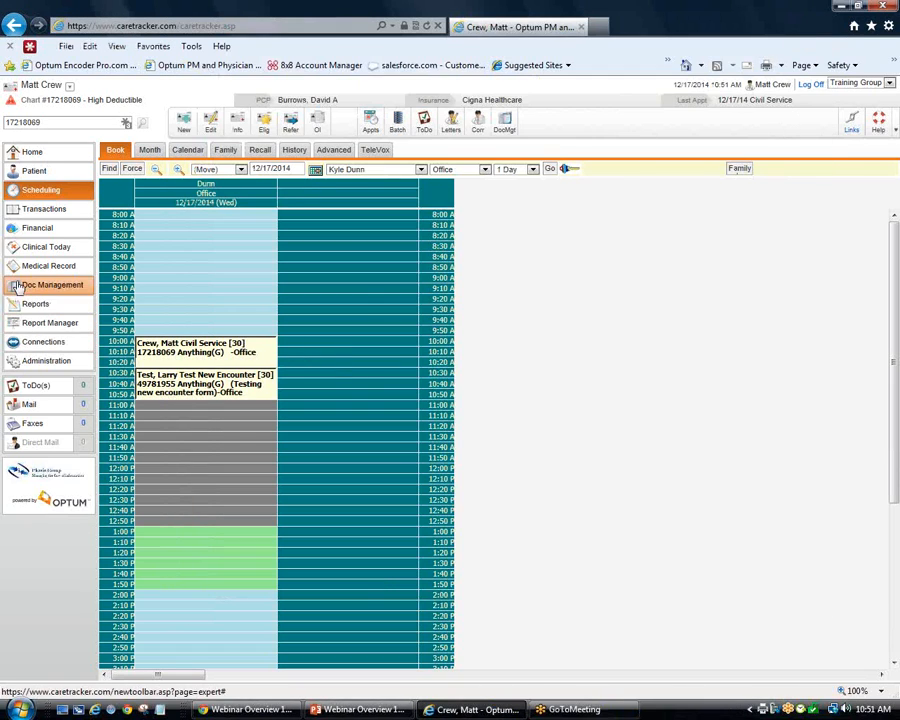
From Clinical Today, open the visit for the 10:00 AM Civil Service appointment, examine its procedures, diagnoses and visit summary, and close it
left_click(33, 250)
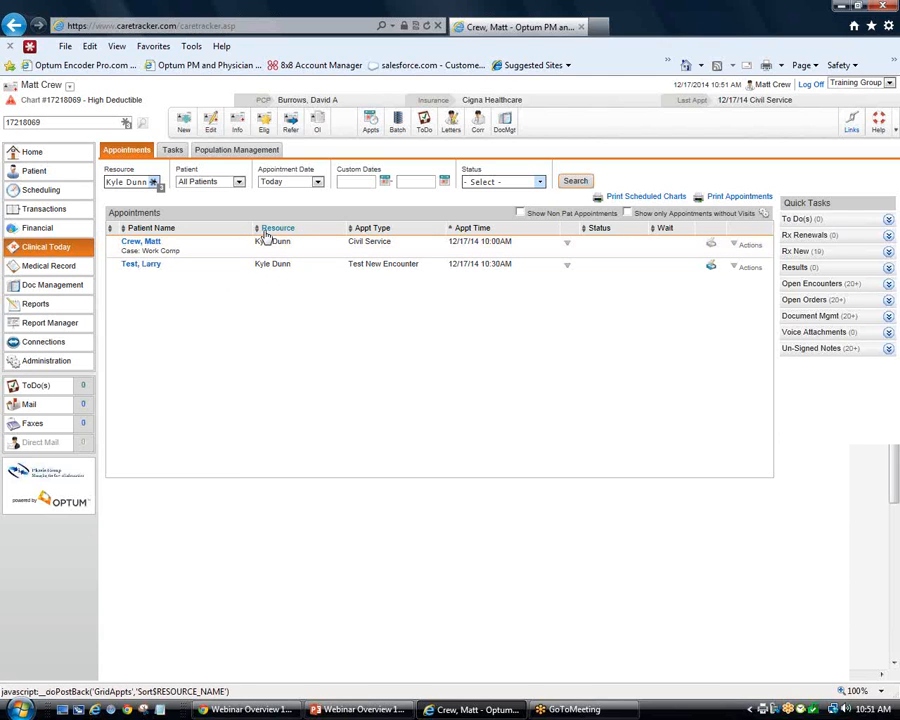
left_click(737, 246)
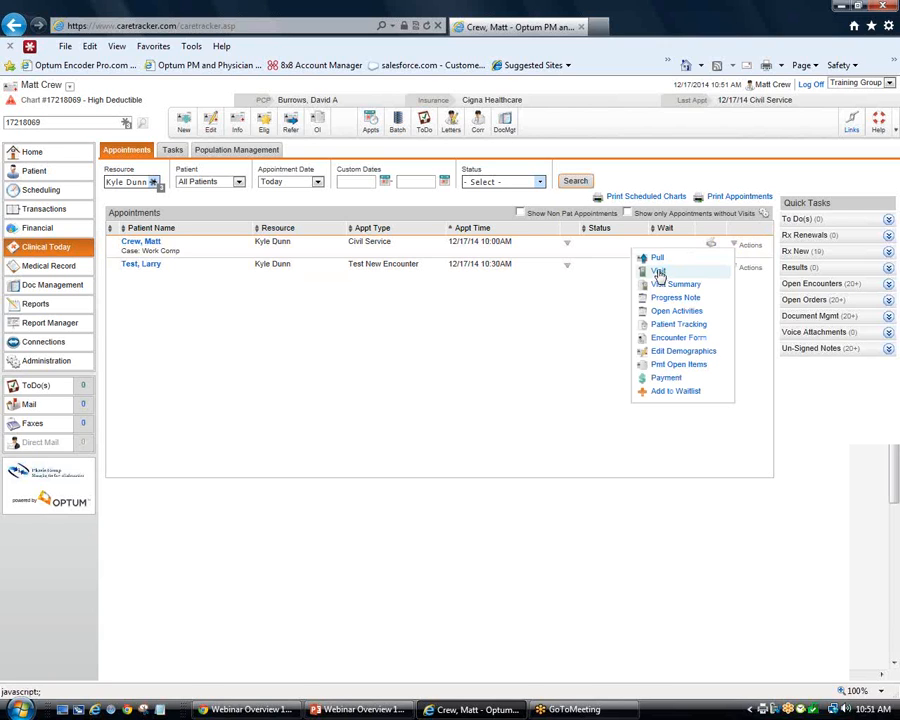
left_click(659, 274)
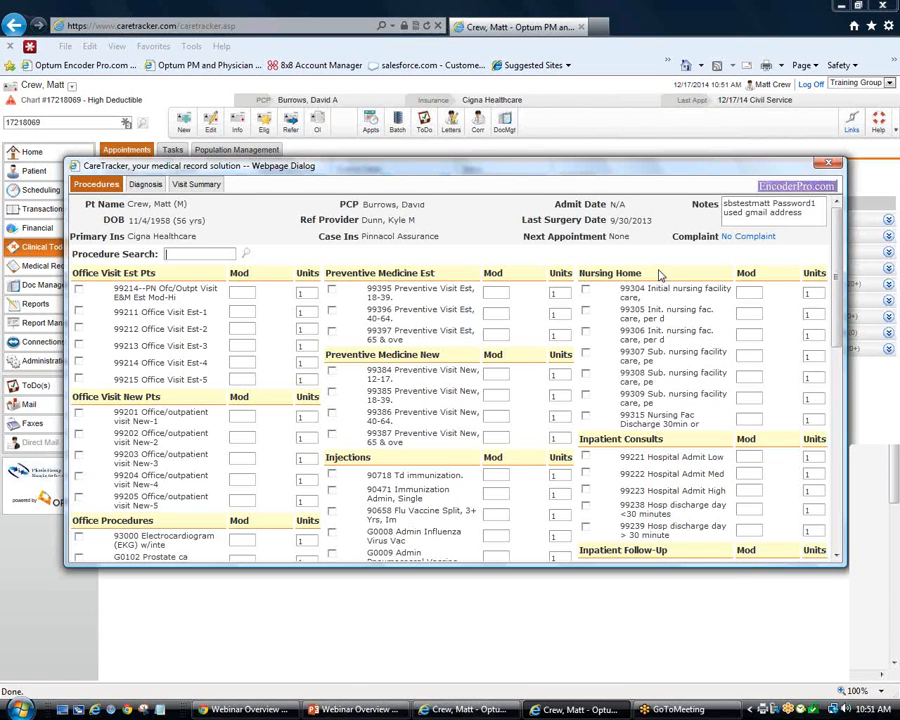
scroll(838, 280, "down", 6)
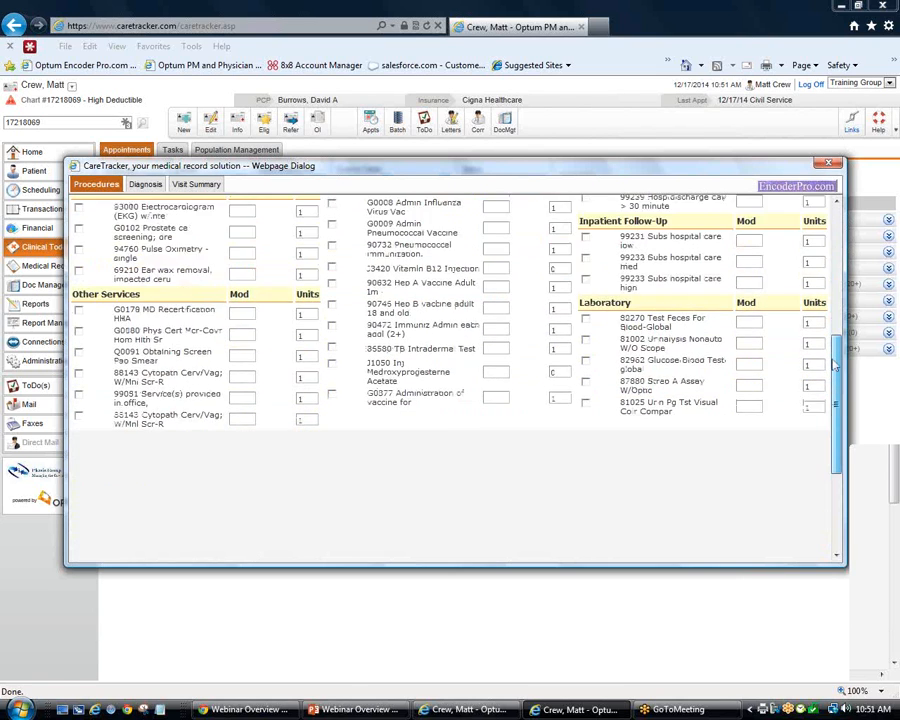
scroll(838, 280, "up", 6)
left_click(145, 185)
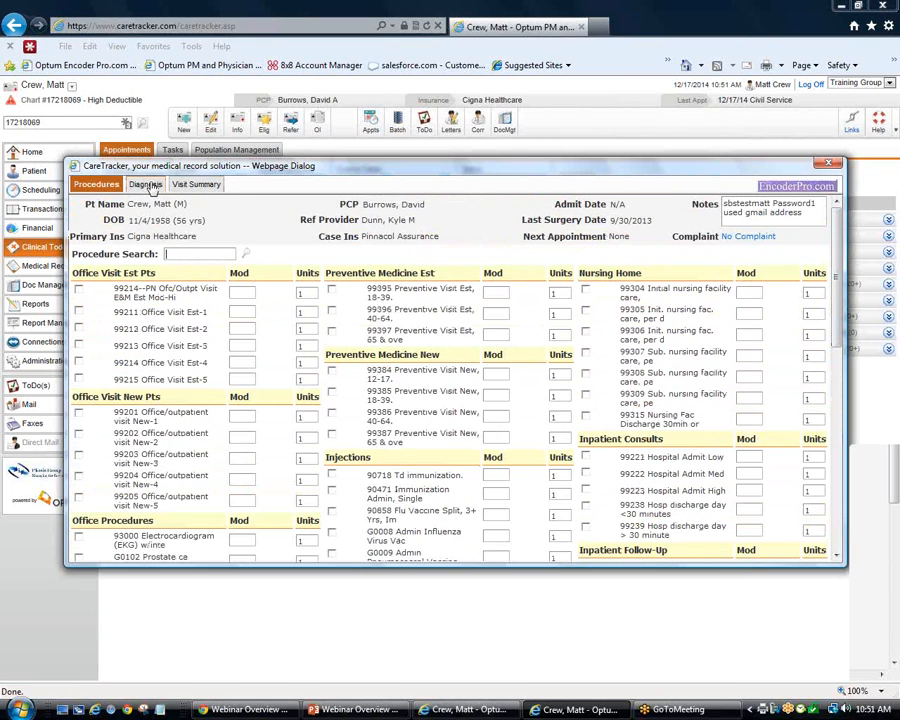
left_click(195, 188)
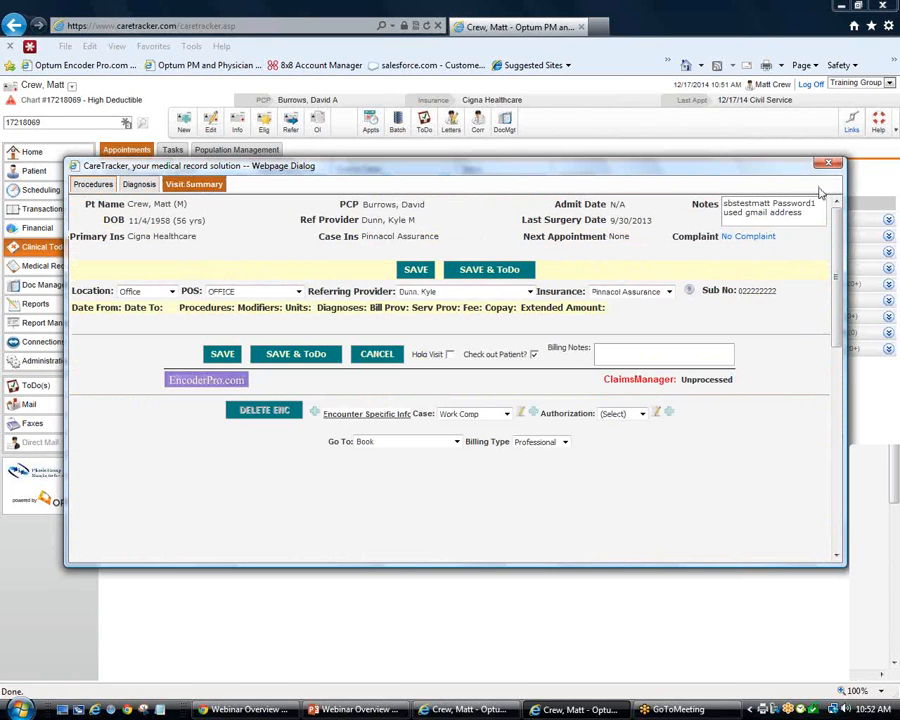
left_click(829, 163)
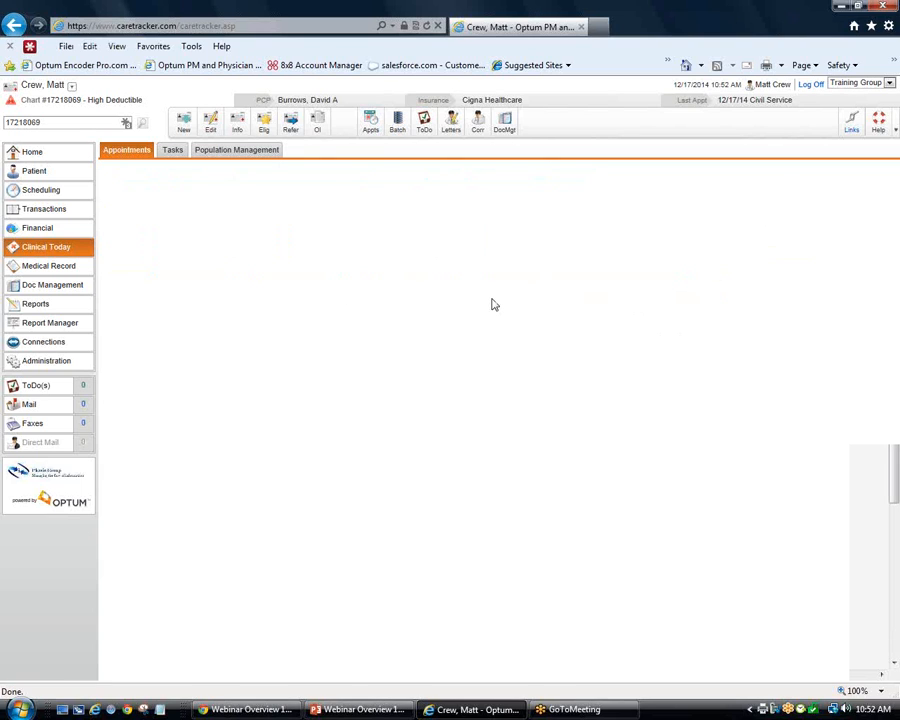
Open the 10:30 AM Test New Encounter visit, view its procedures, diagnoses and summary, then close it and switch to the PowerPoint webinar presentation
left_click(745, 268)
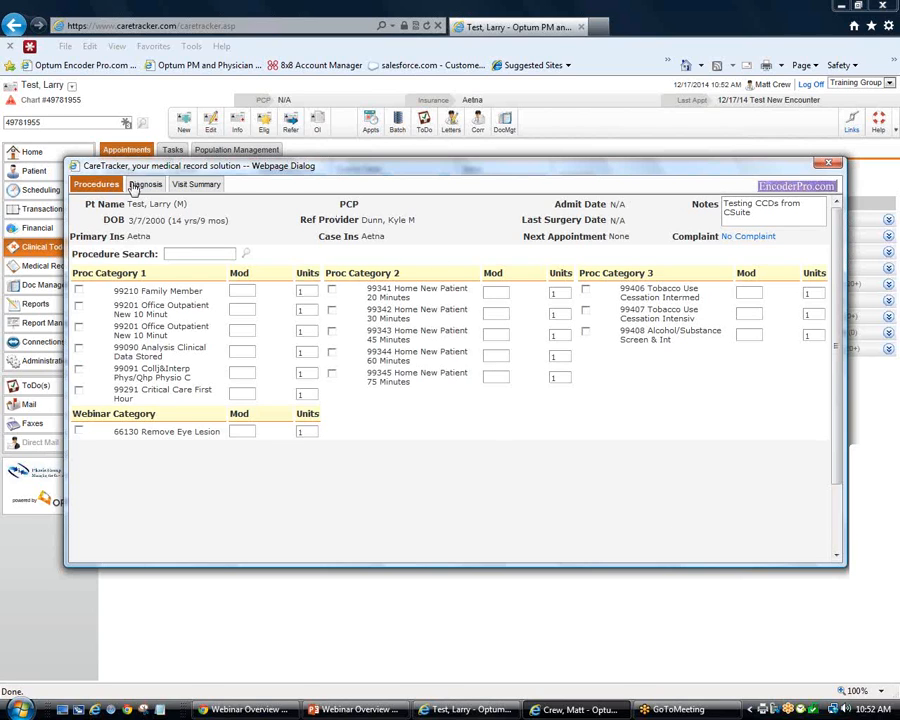
left_click(142, 184)
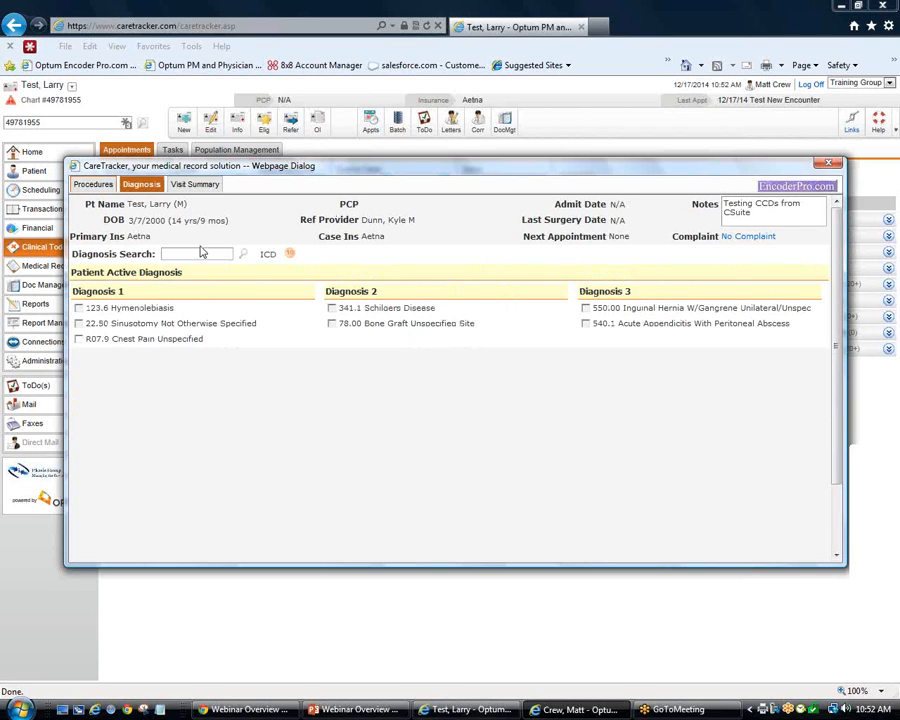
left_click(195, 184)
left_click(828, 163)
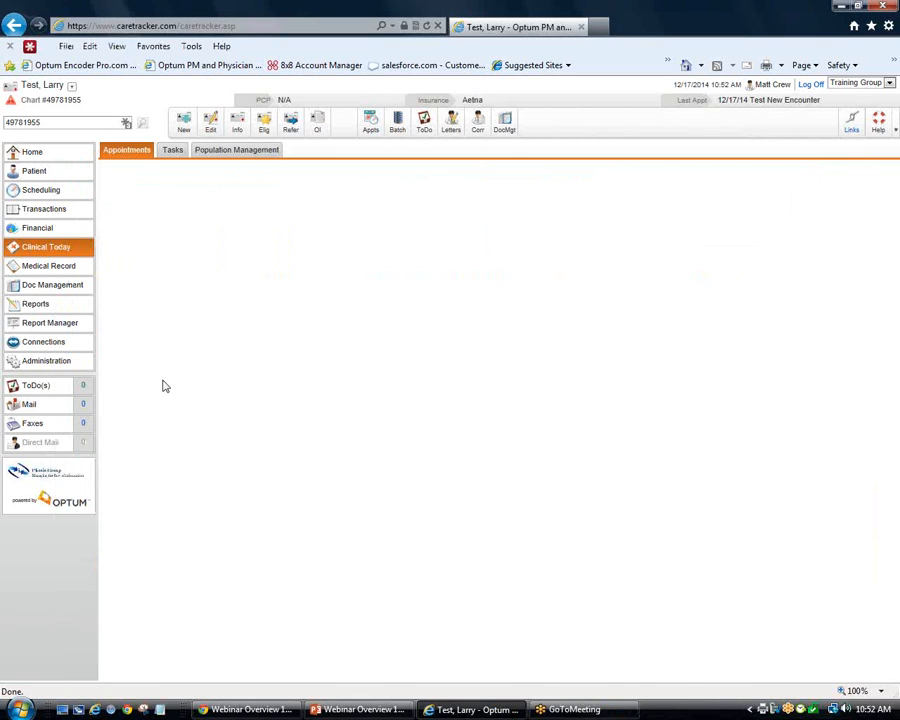
left_click(358, 711)
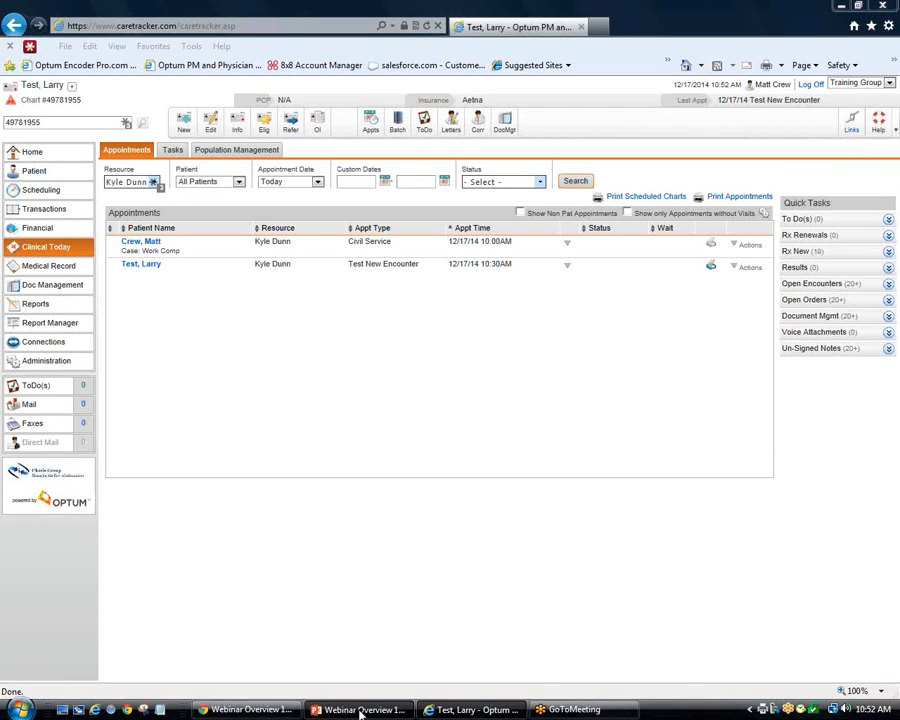